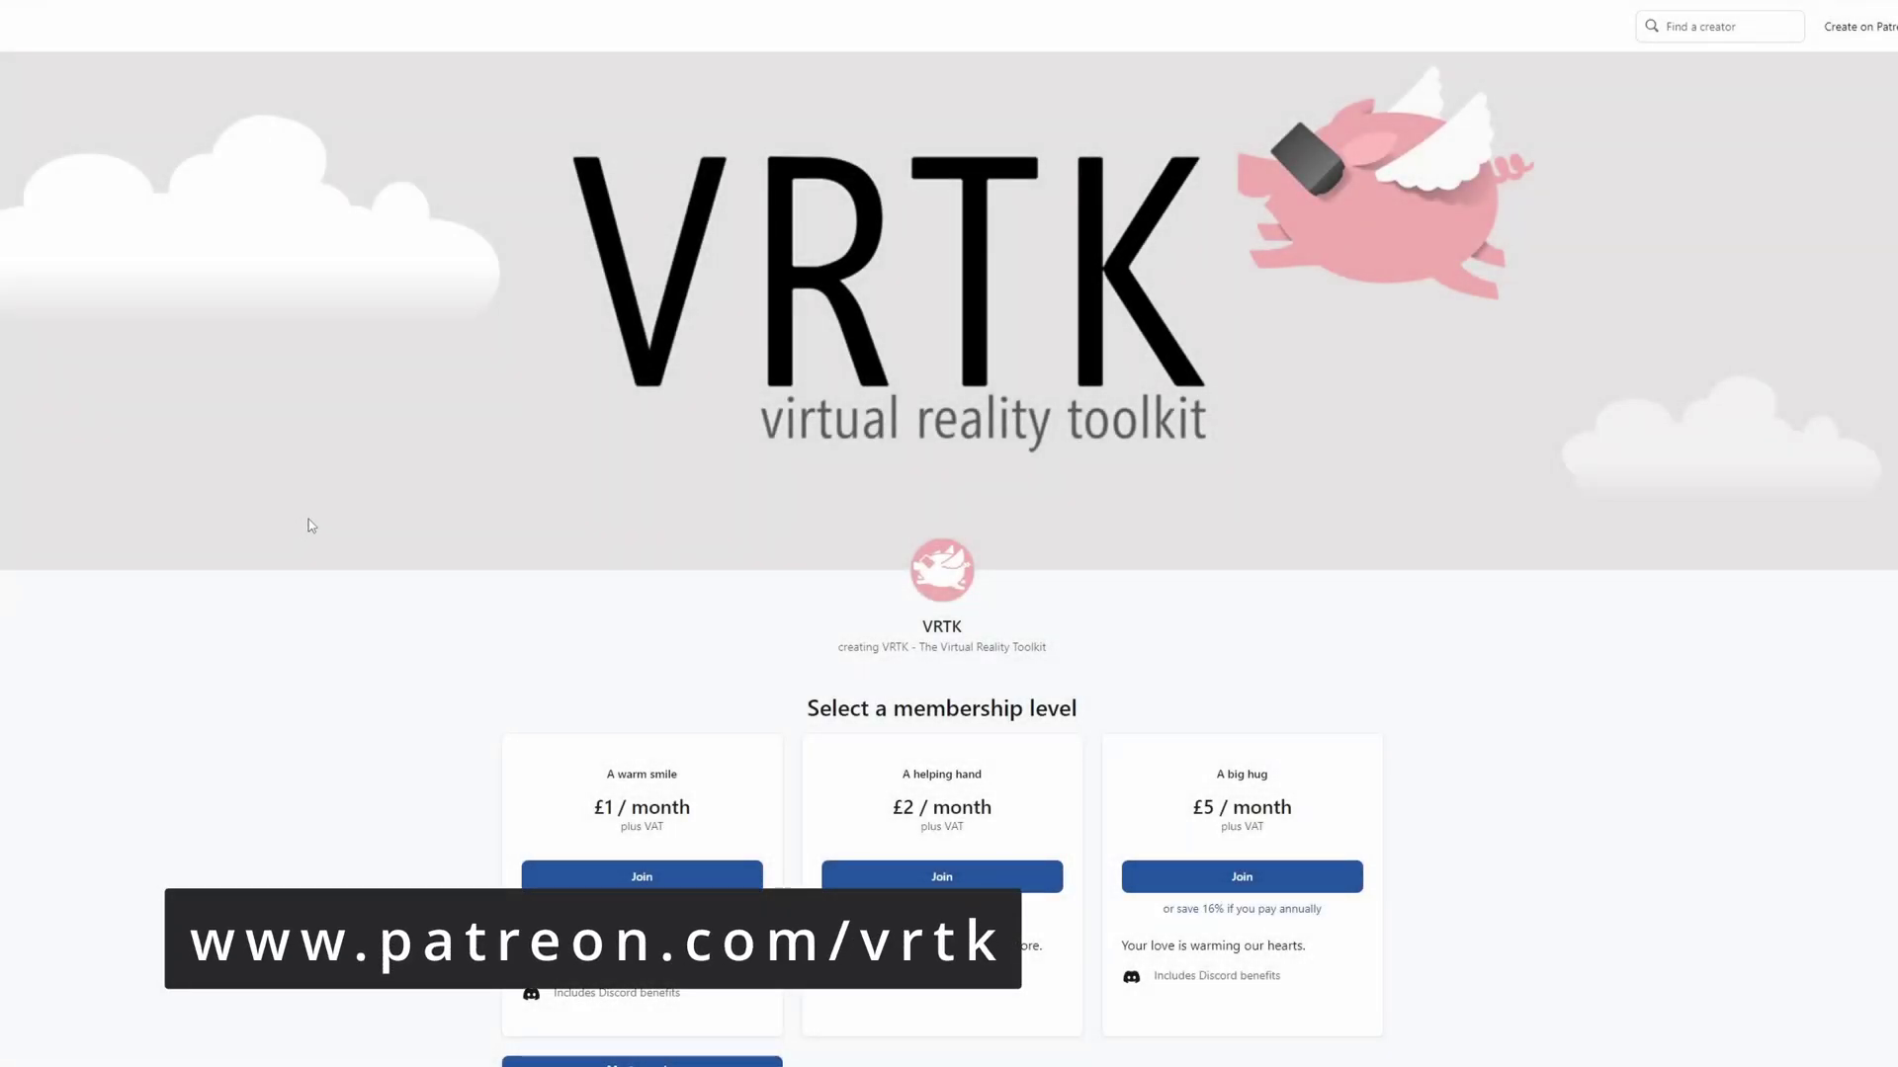
- Scroll the hierarchy and select the Locomotors.Teleporter.Instant object
{"action": "scroll", "coordinate": [312, 525], "scroll_direction": "down", "scroll_amount": 5}
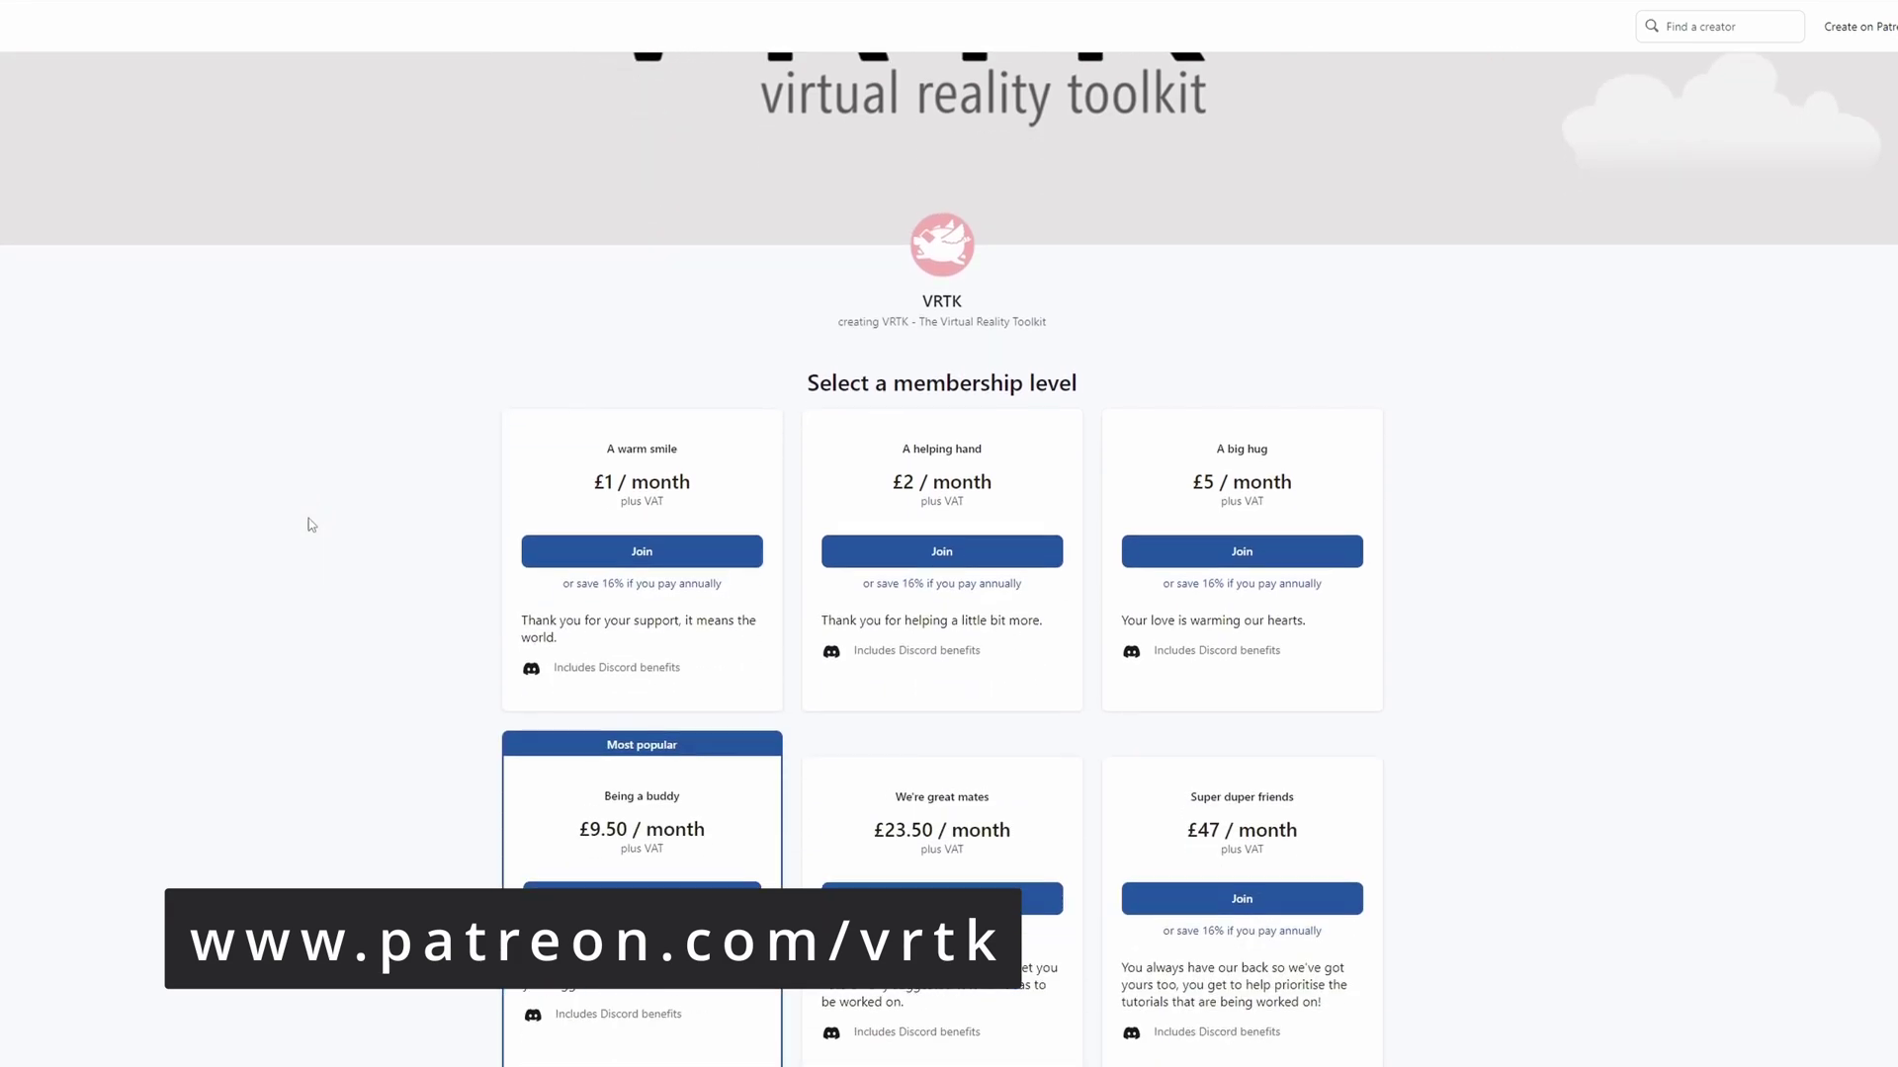
{"action": "scroll", "coordinate": [343, 451], "scroll_direction": "down", "scroll_amount": 2}
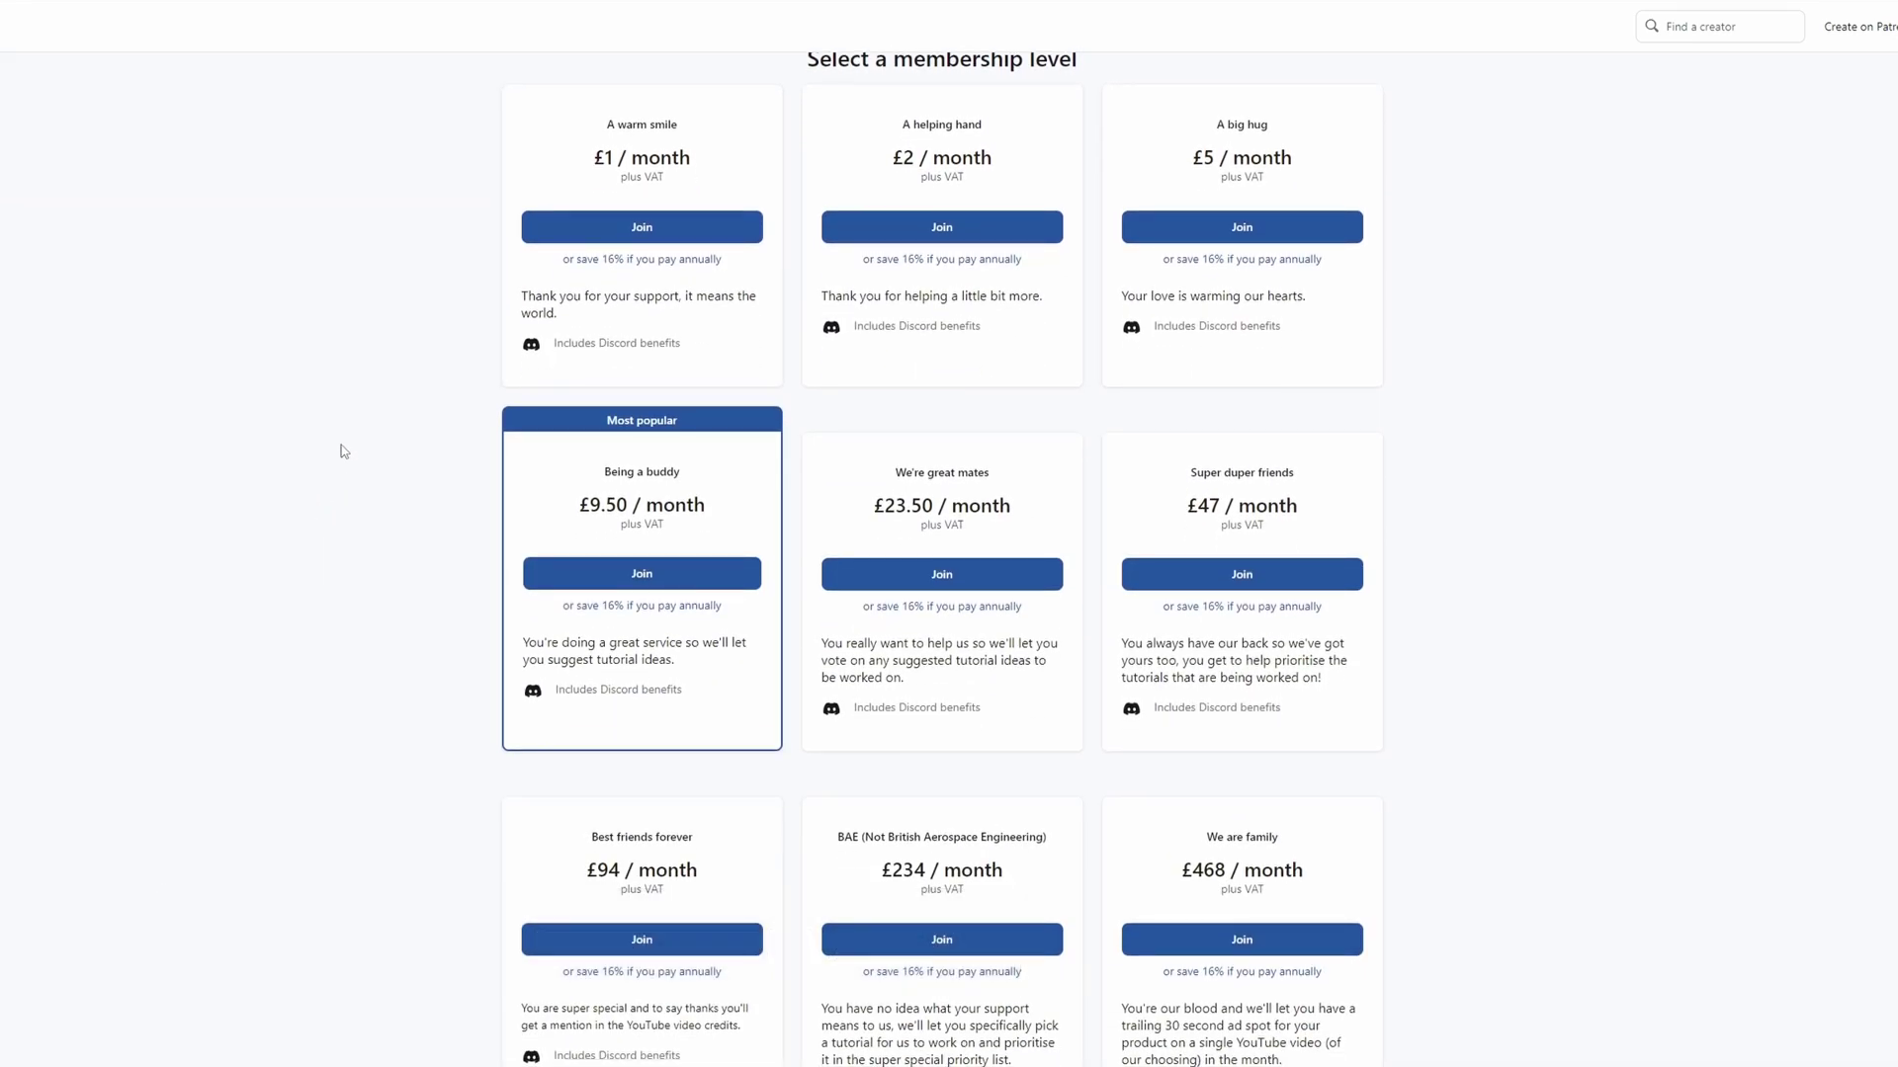
{"action": "scroll", "coordinate": [342, 451], "scroll_direction": "down", "scroll_amount": 3}
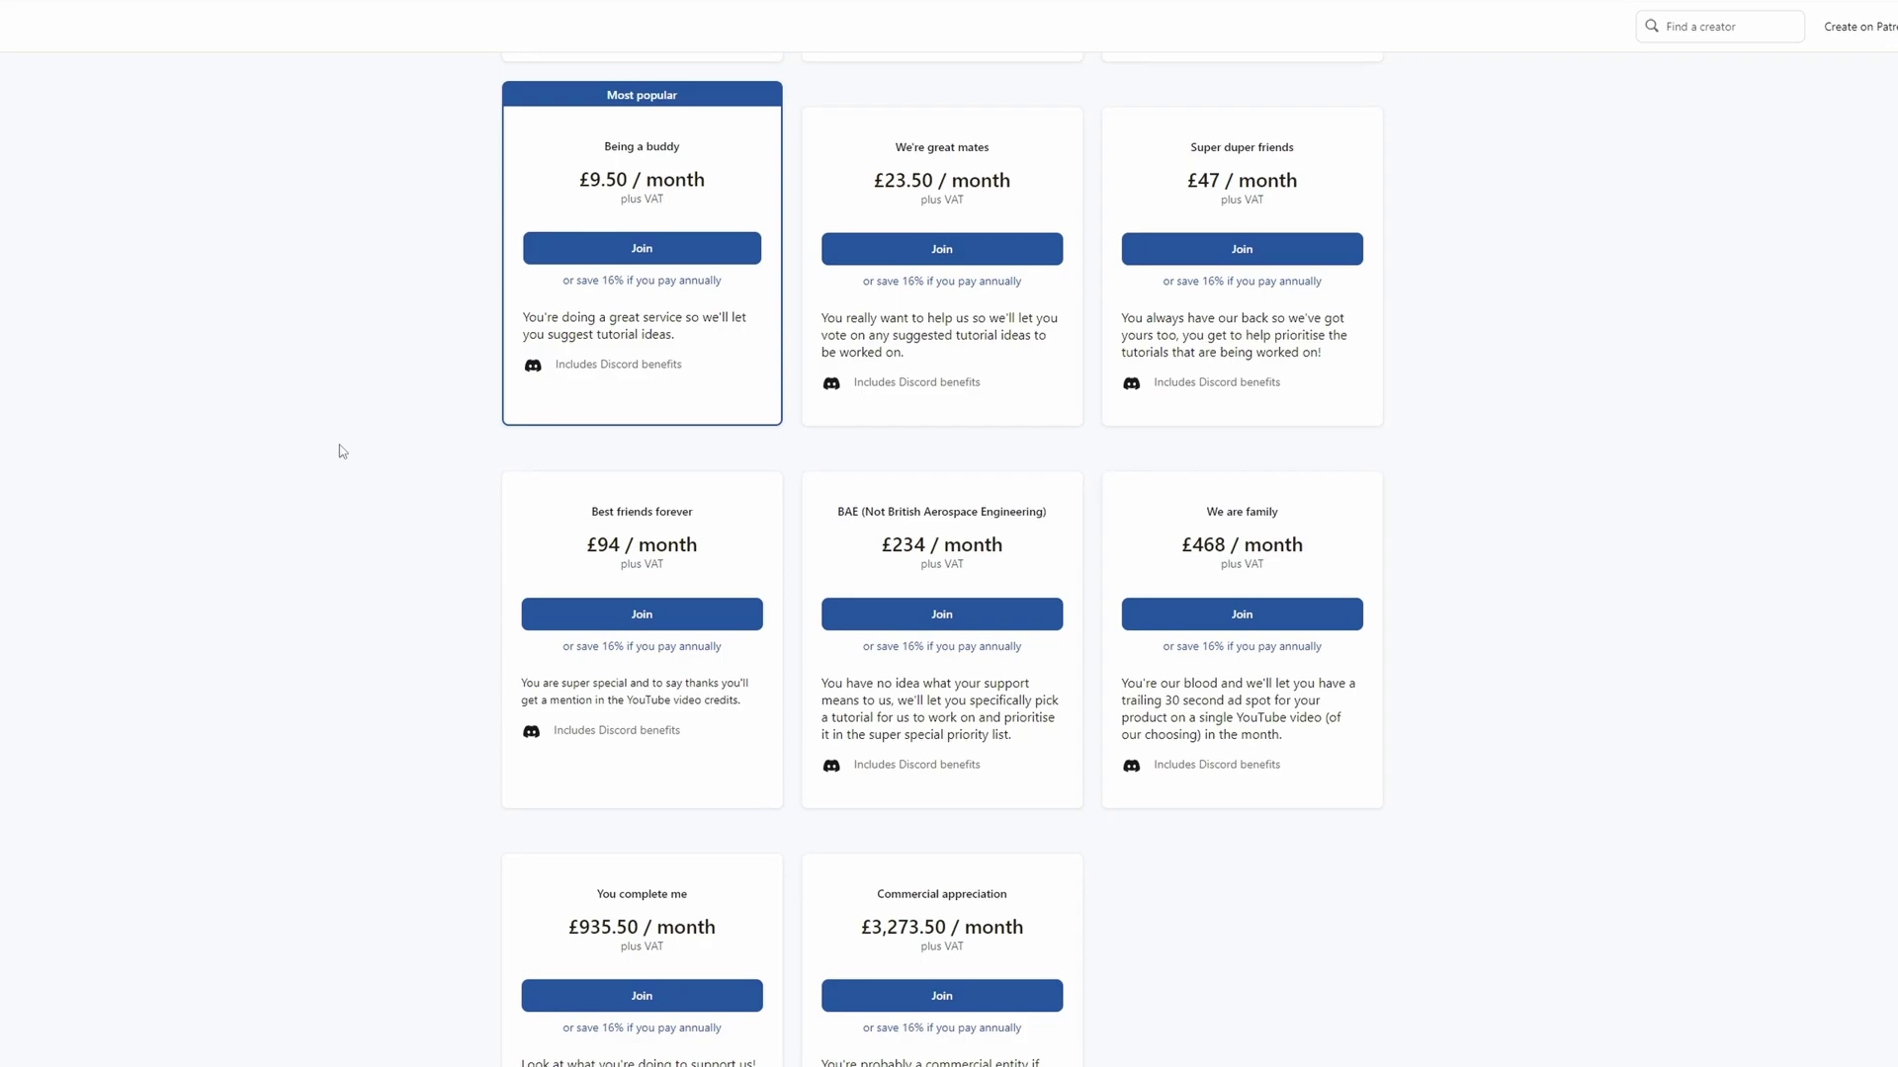
{"action": "scroll", "coordinate": [343, 451], "scroll_direction": "up", "scroll_amount": 10}
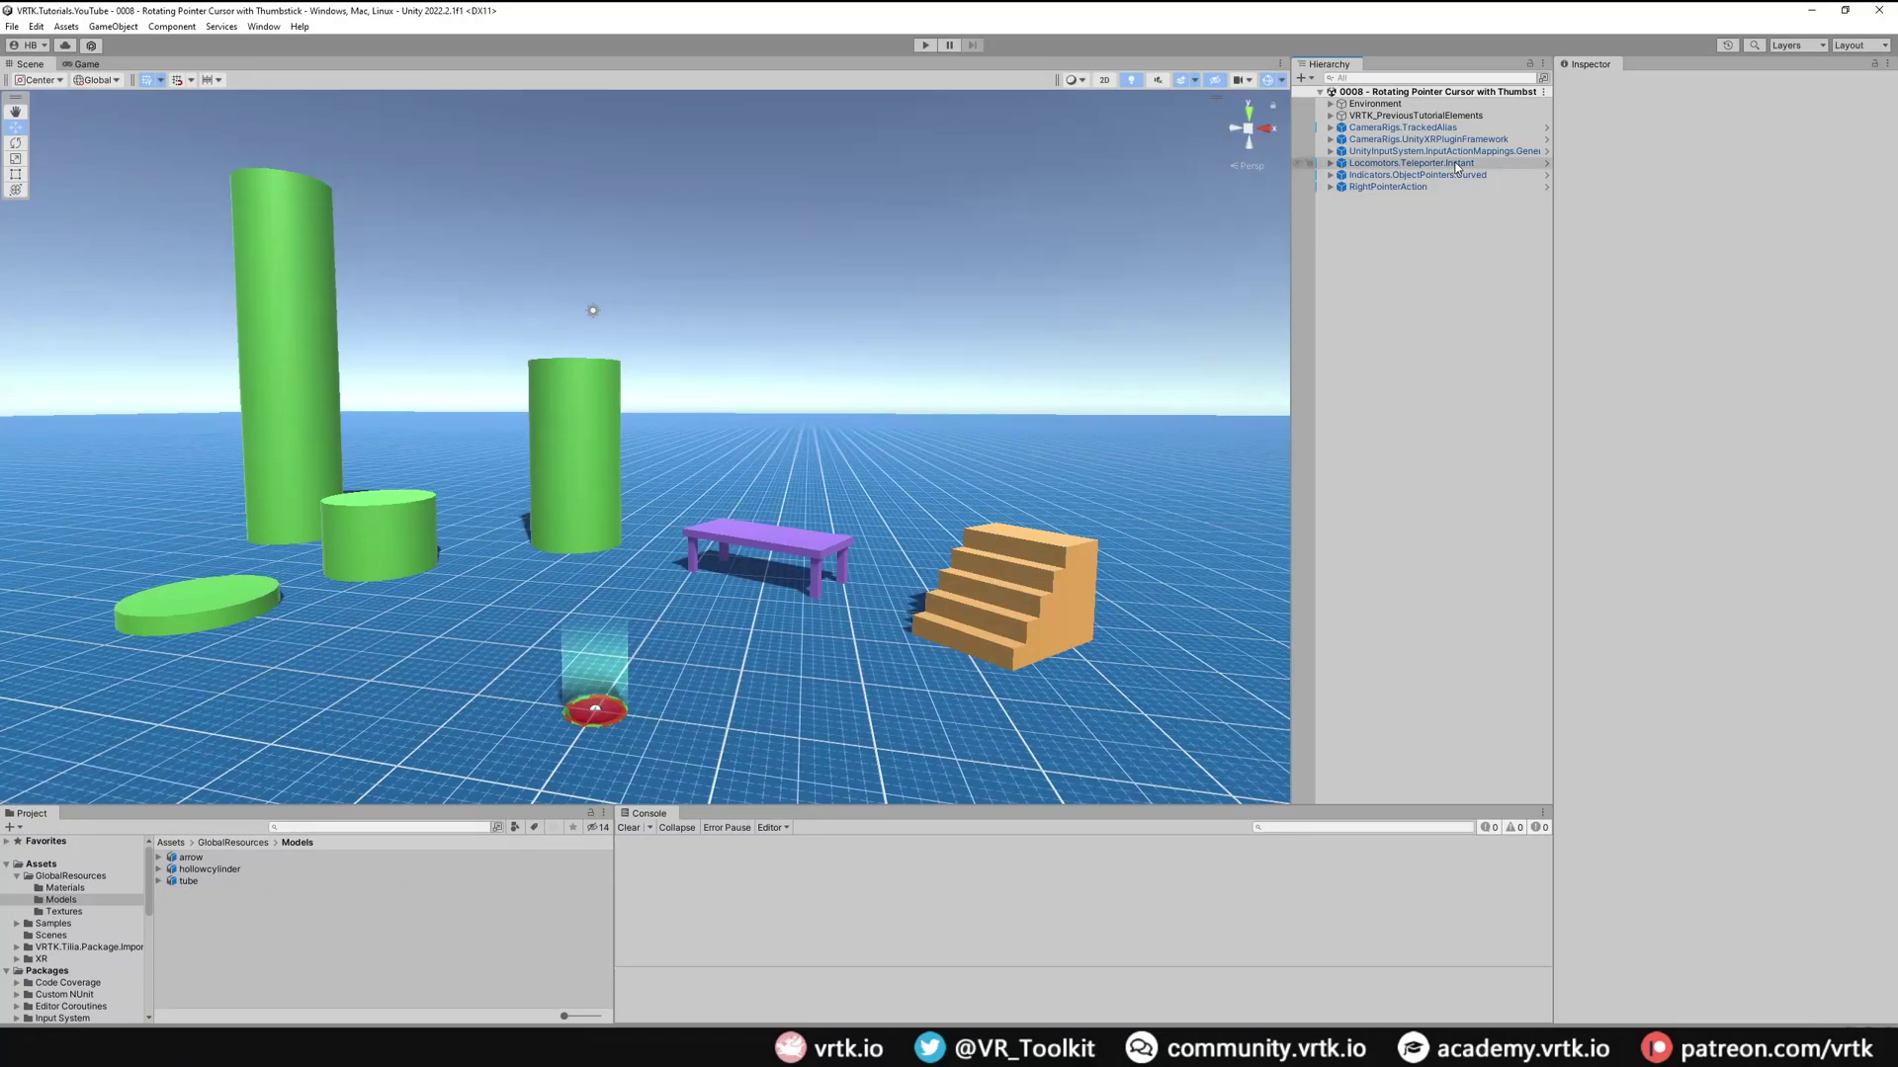
{"action": "left_click", "coordinate": [1520, 164]}
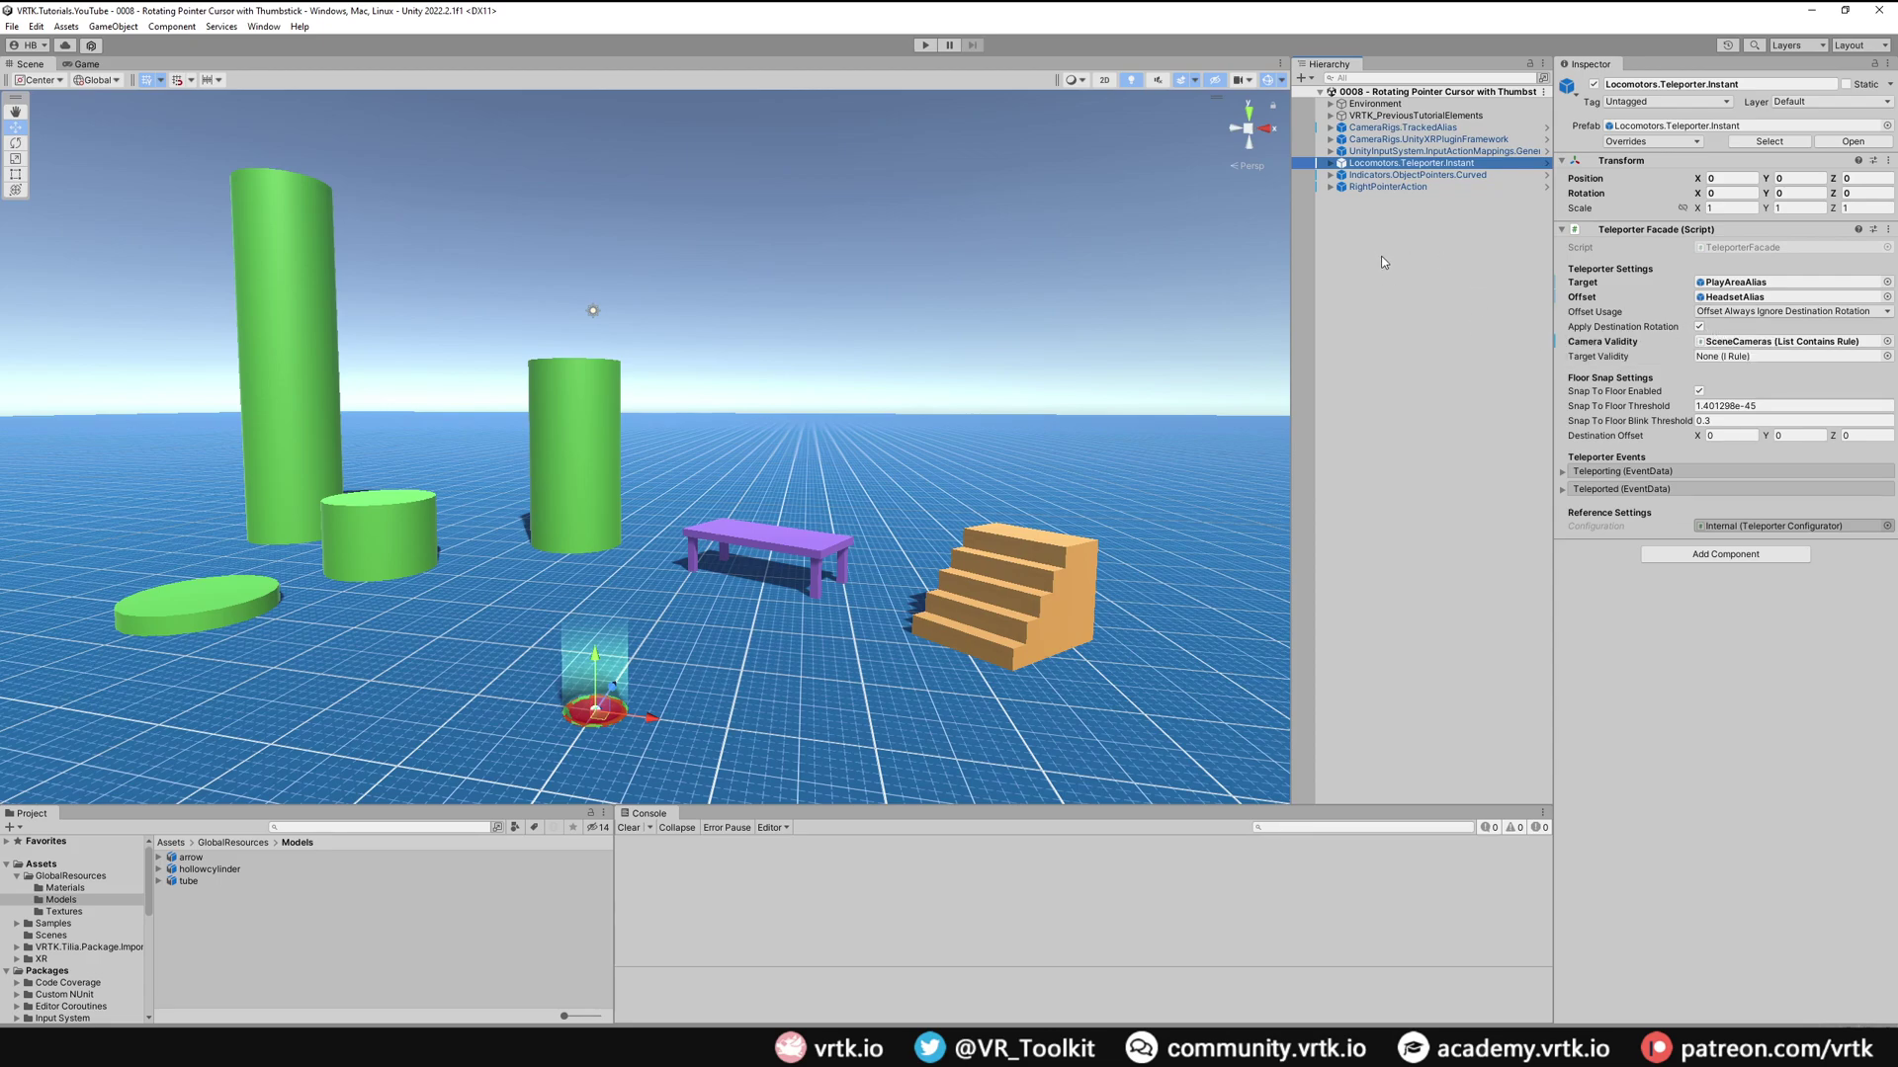
- Expand Curved > PointerElements, select Destination and follow its Valid Element Container to ValidContainer
{"action": "left_click", "coordinate": [1332, 176]}
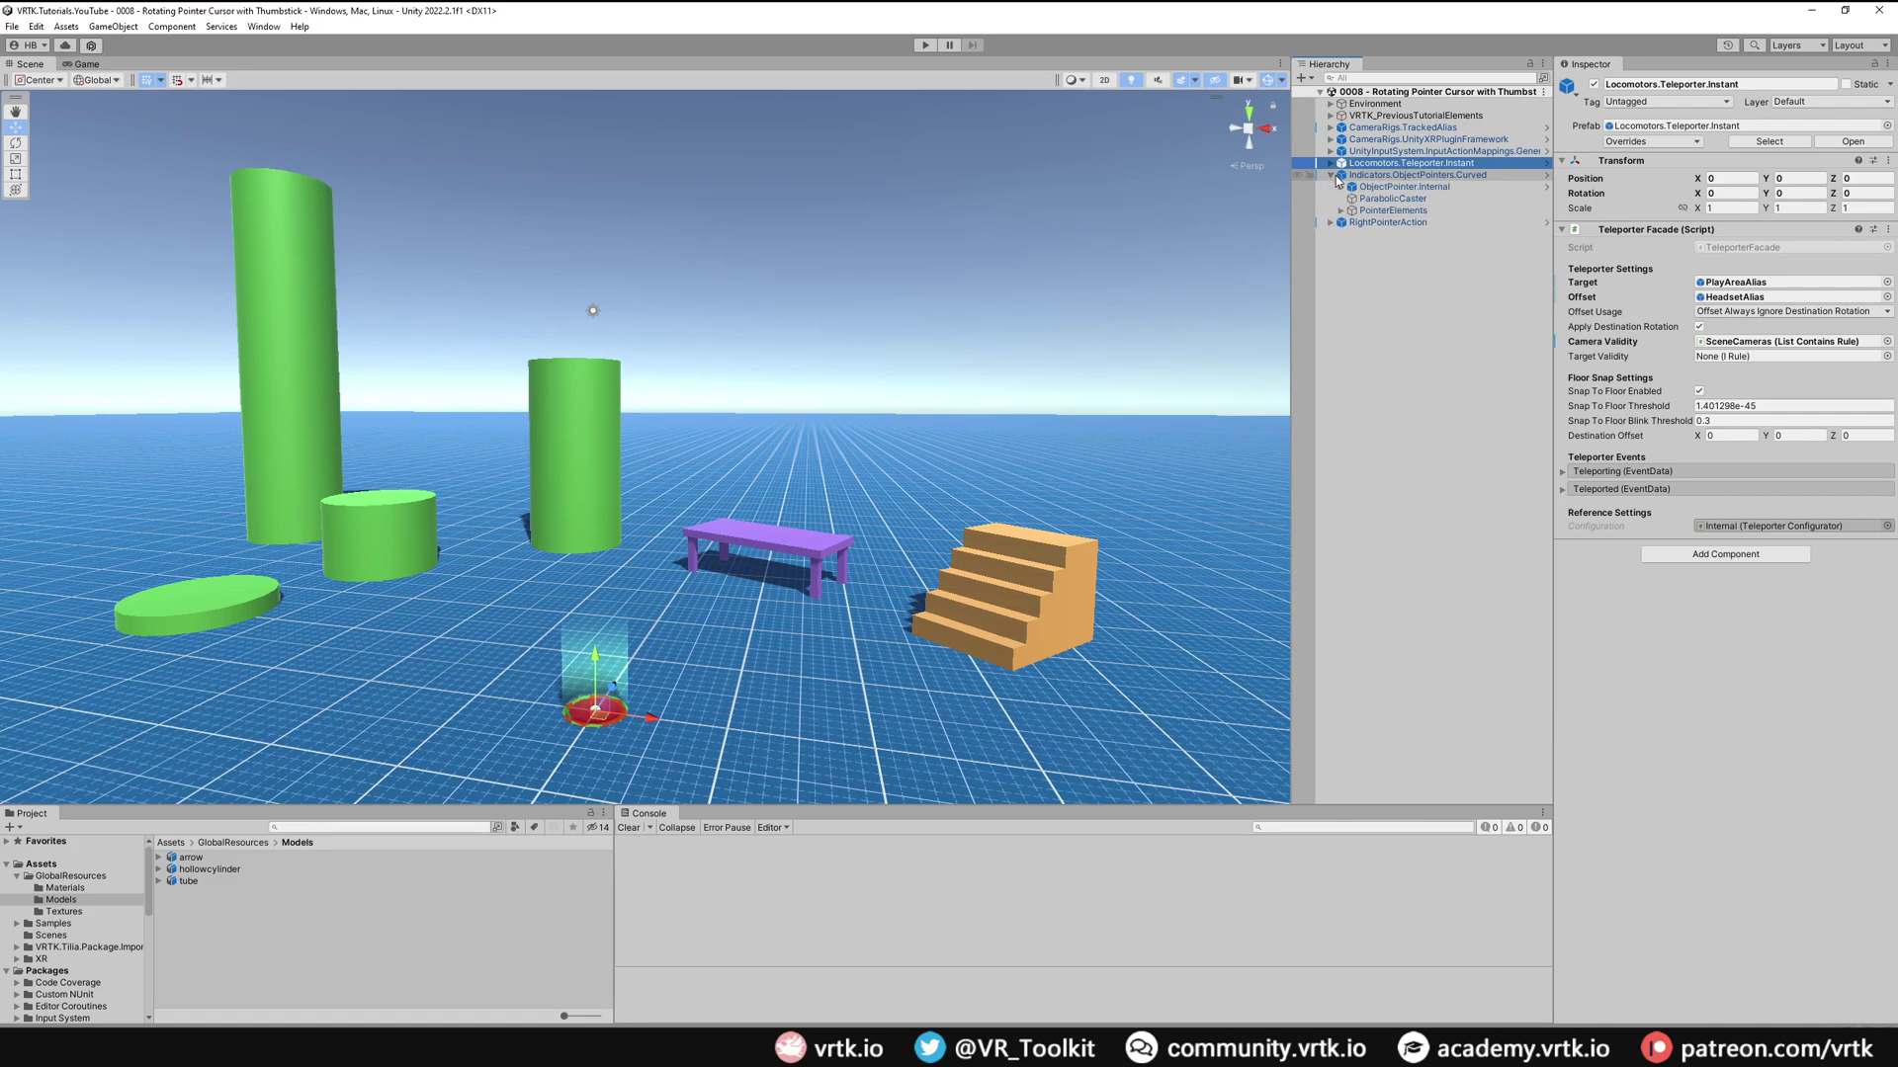
{"action": "left_click", "coordinate": [1341, 211]}
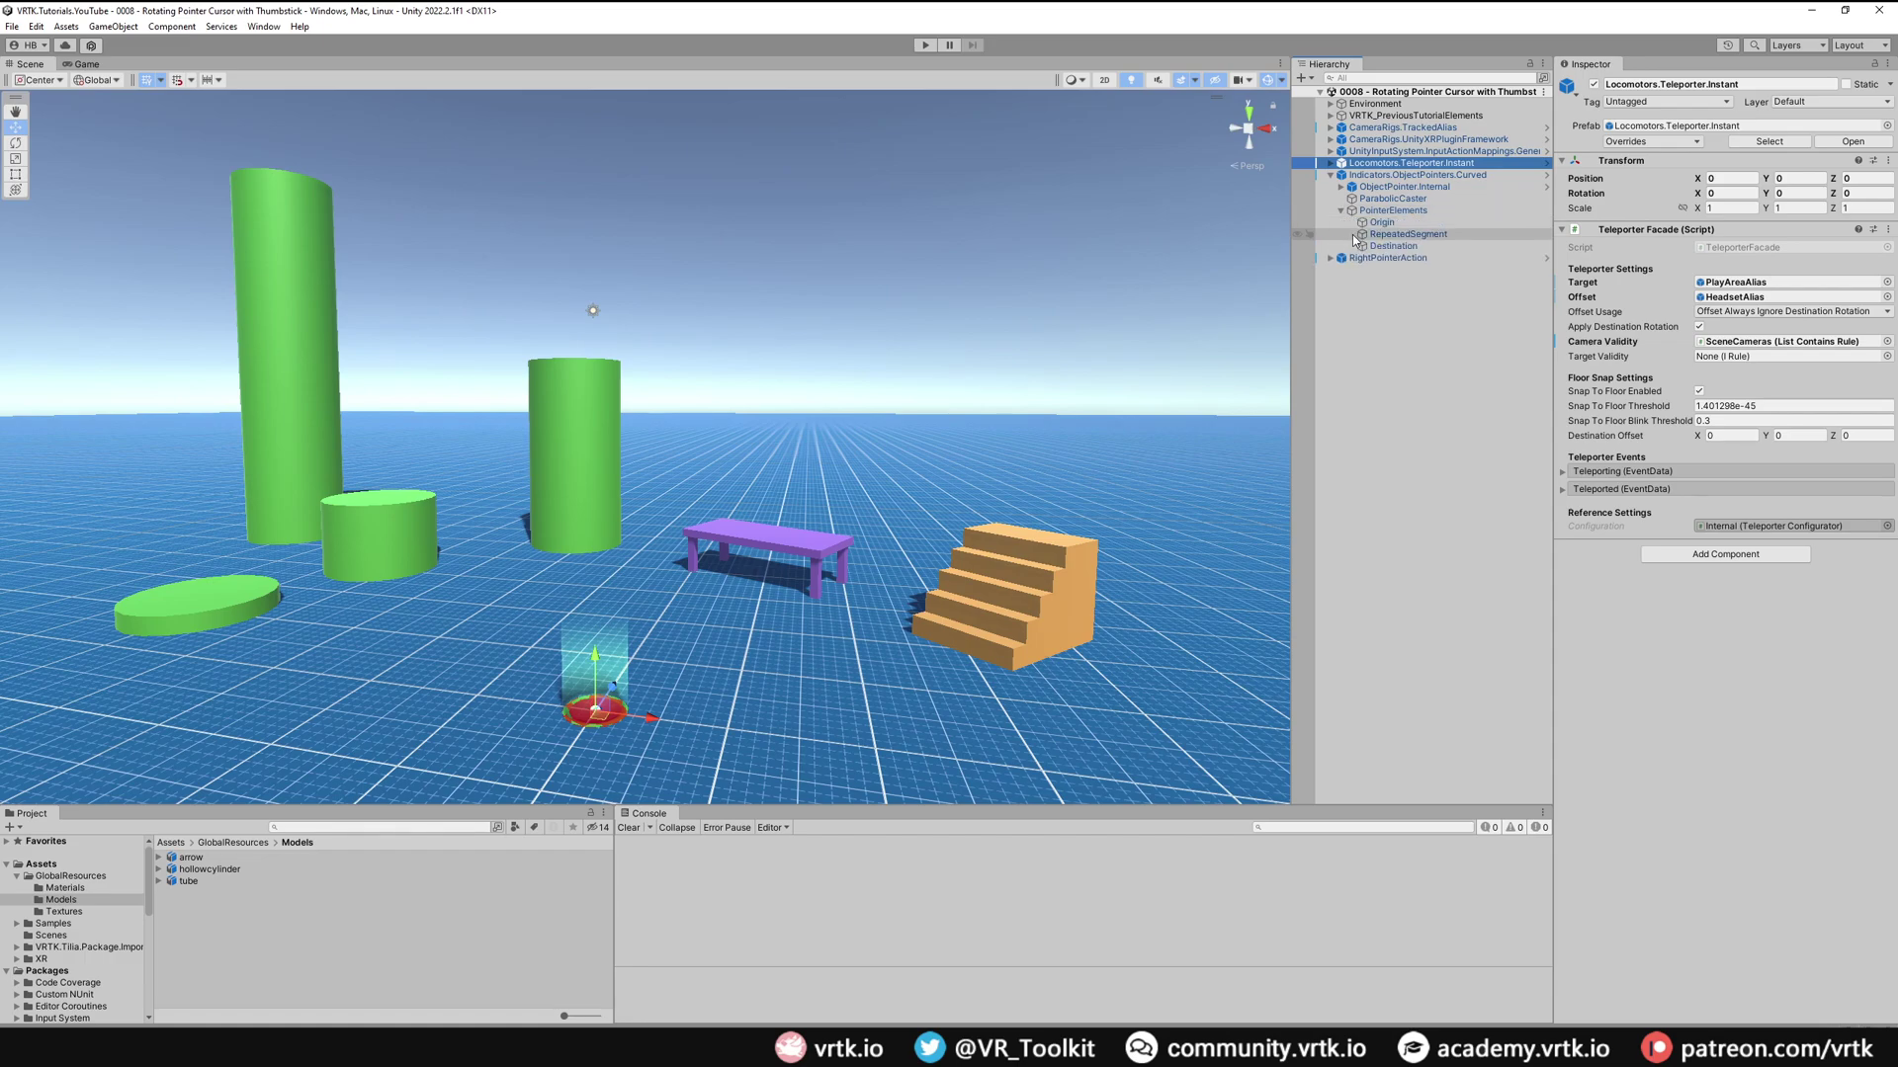
{"action": "left_click", "coordinate": [1383, 247]}
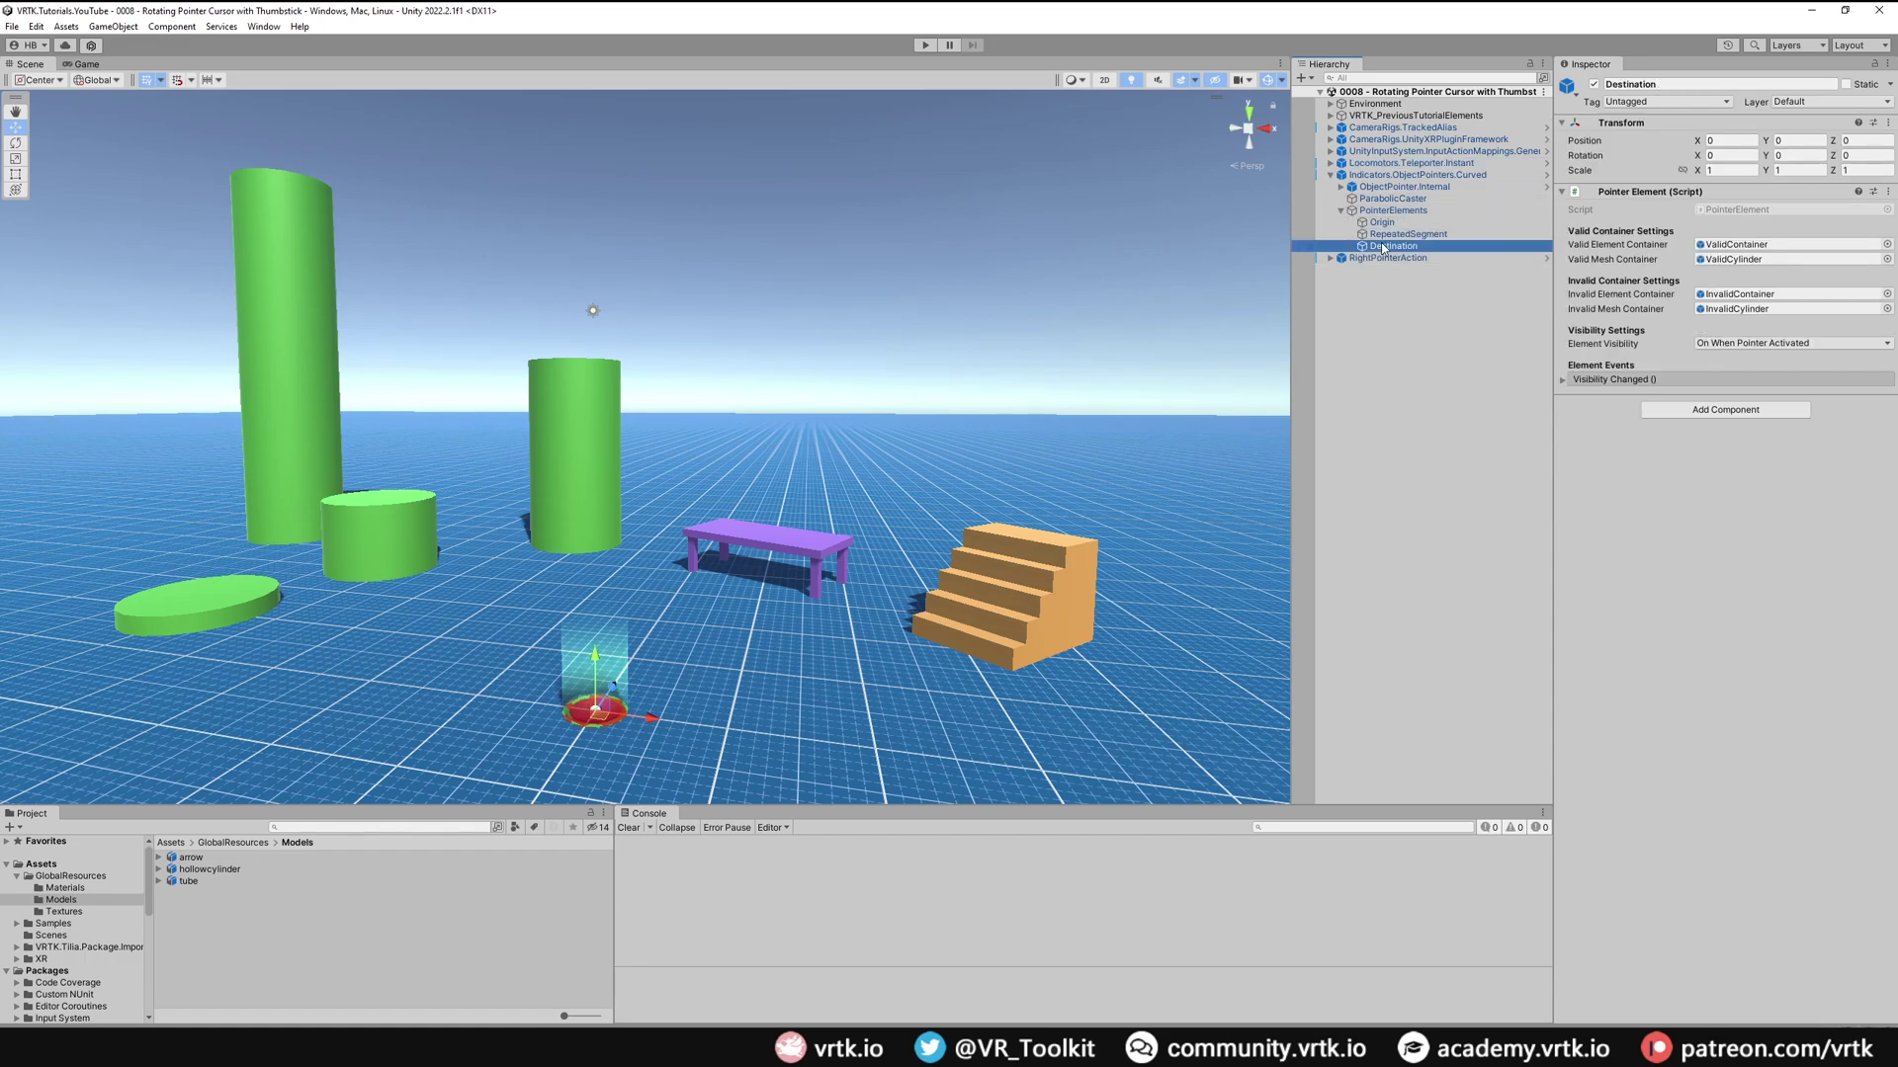
{"action": "left_click", "coordinate": [1755, 245]}
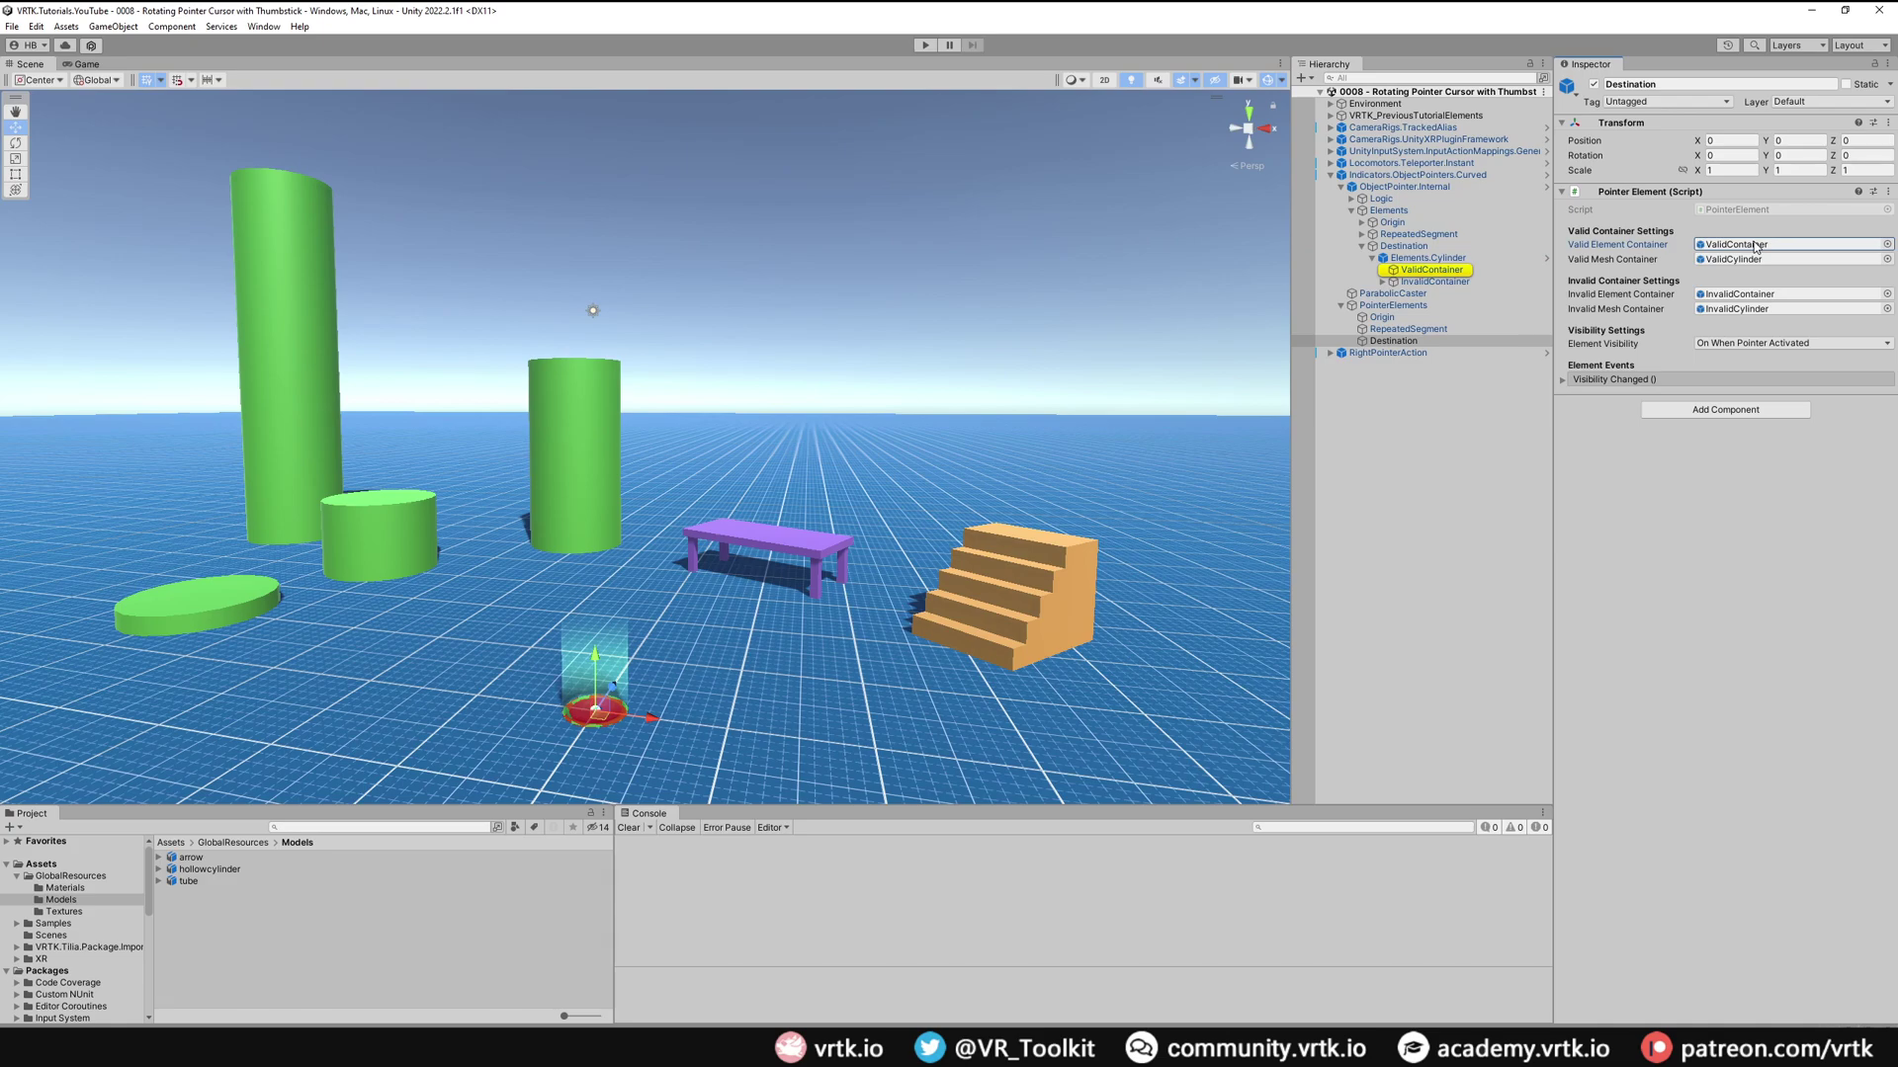
{"action": "double_click", "coordinate": [1756, 245]}
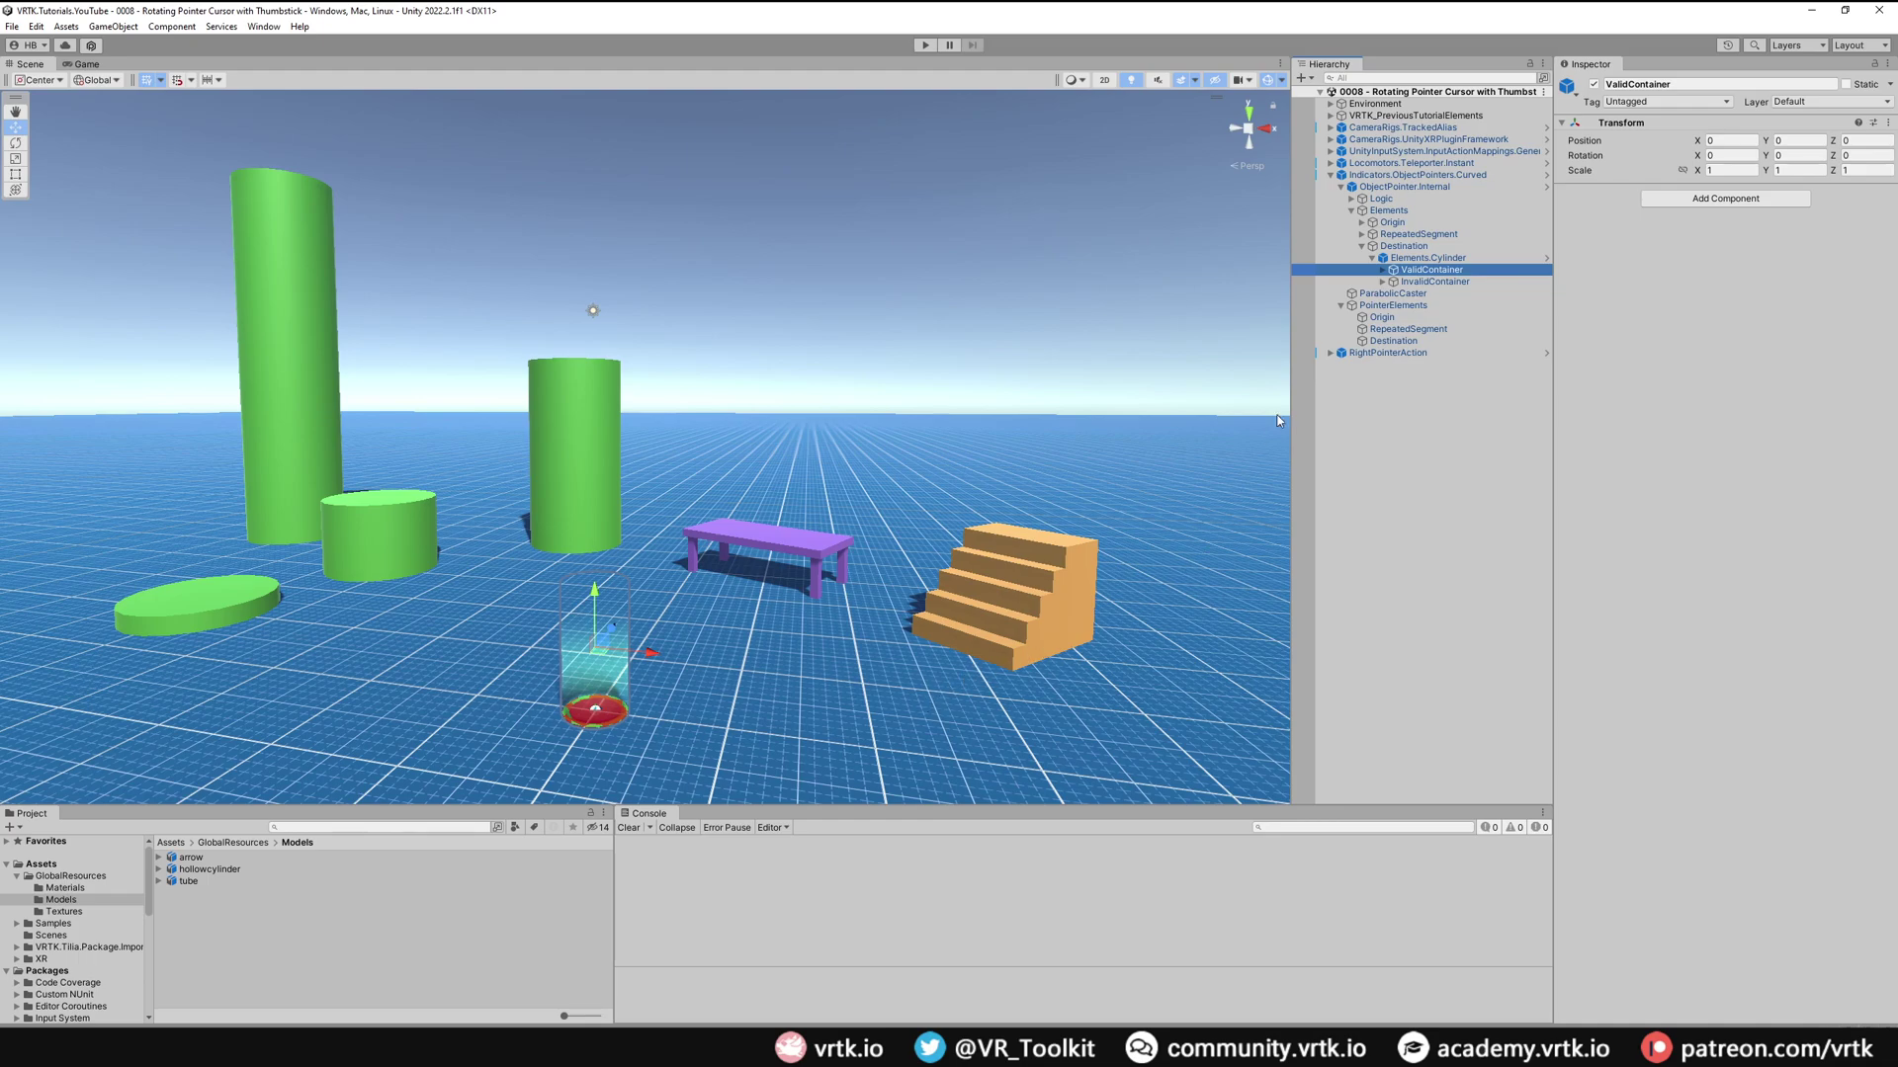
- Drop the arrow model into ValidContainer at scale 25, 25, 1, rotated -90, -125, 0
{"action": "left_click", "coordinate": [1382, 271]}
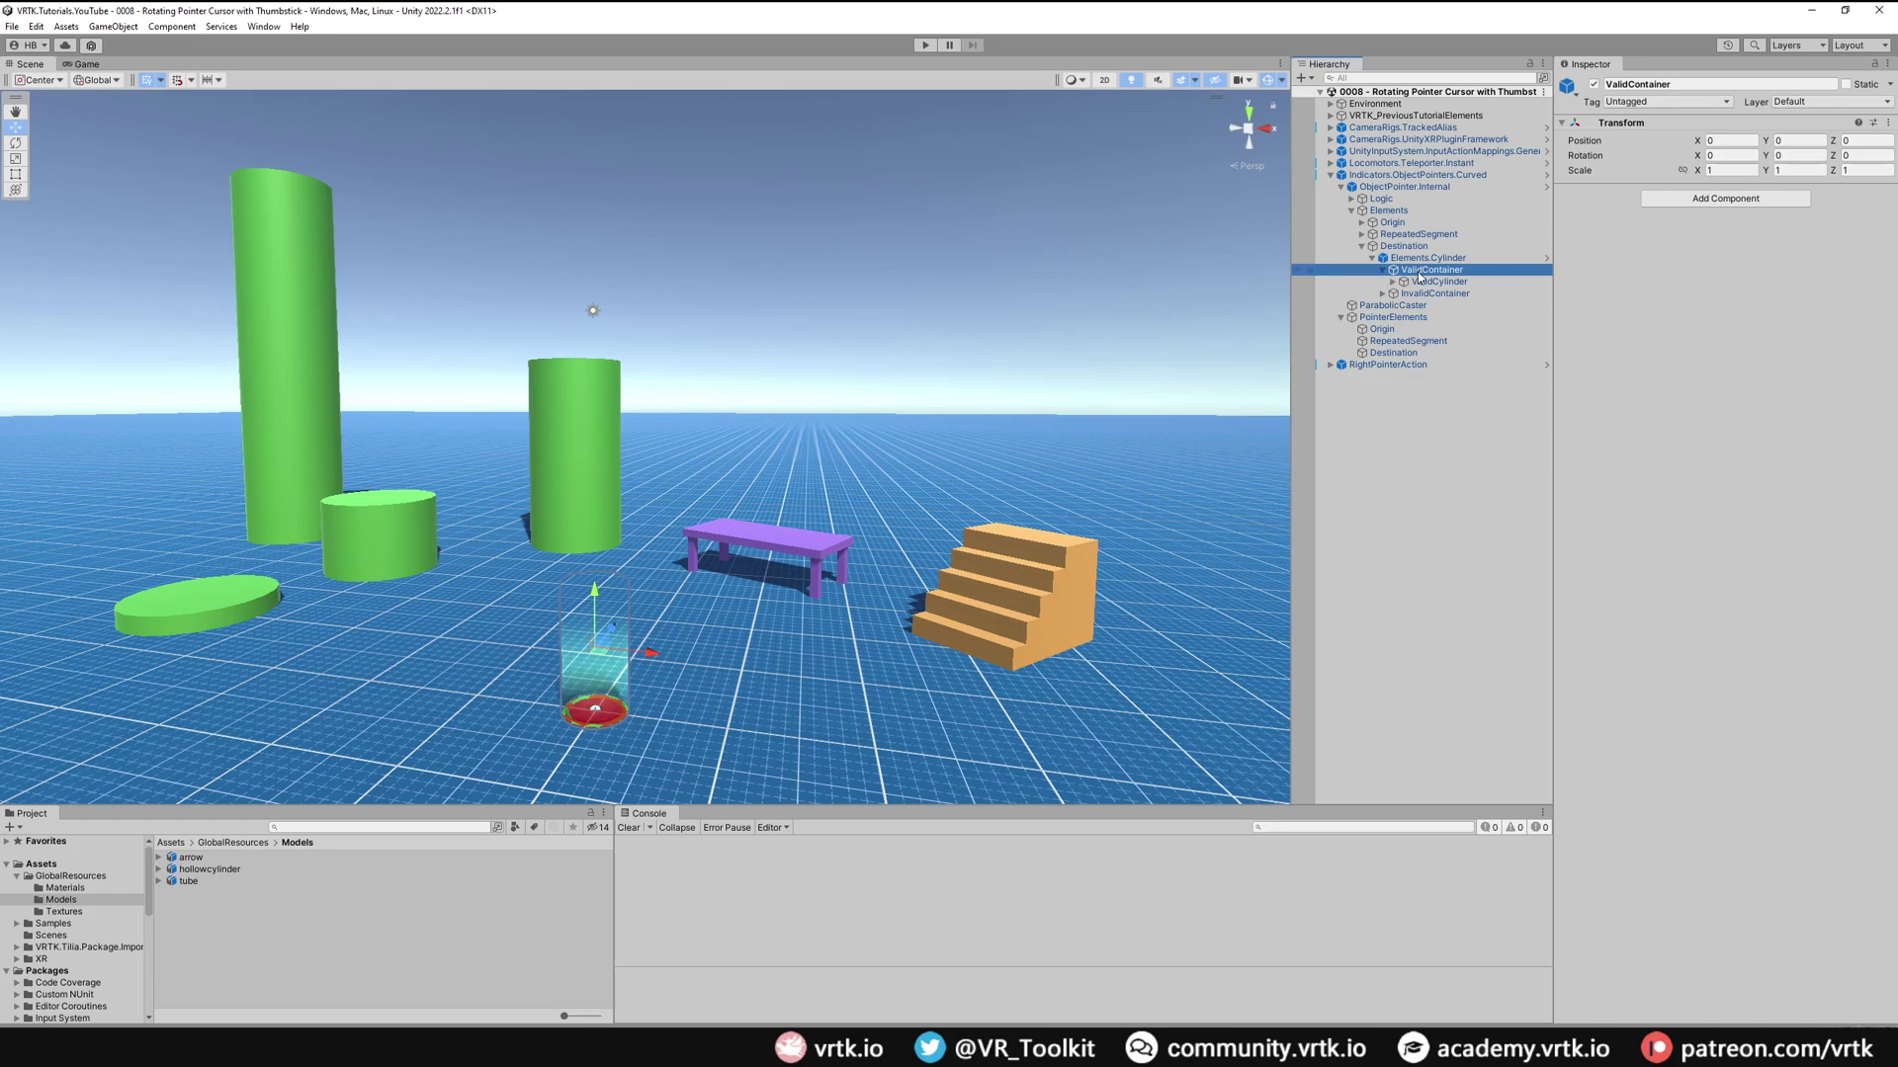
{"action": "left_click_drag", "start_coordinate": [187, 858], "coordinate": [1415, 277]}
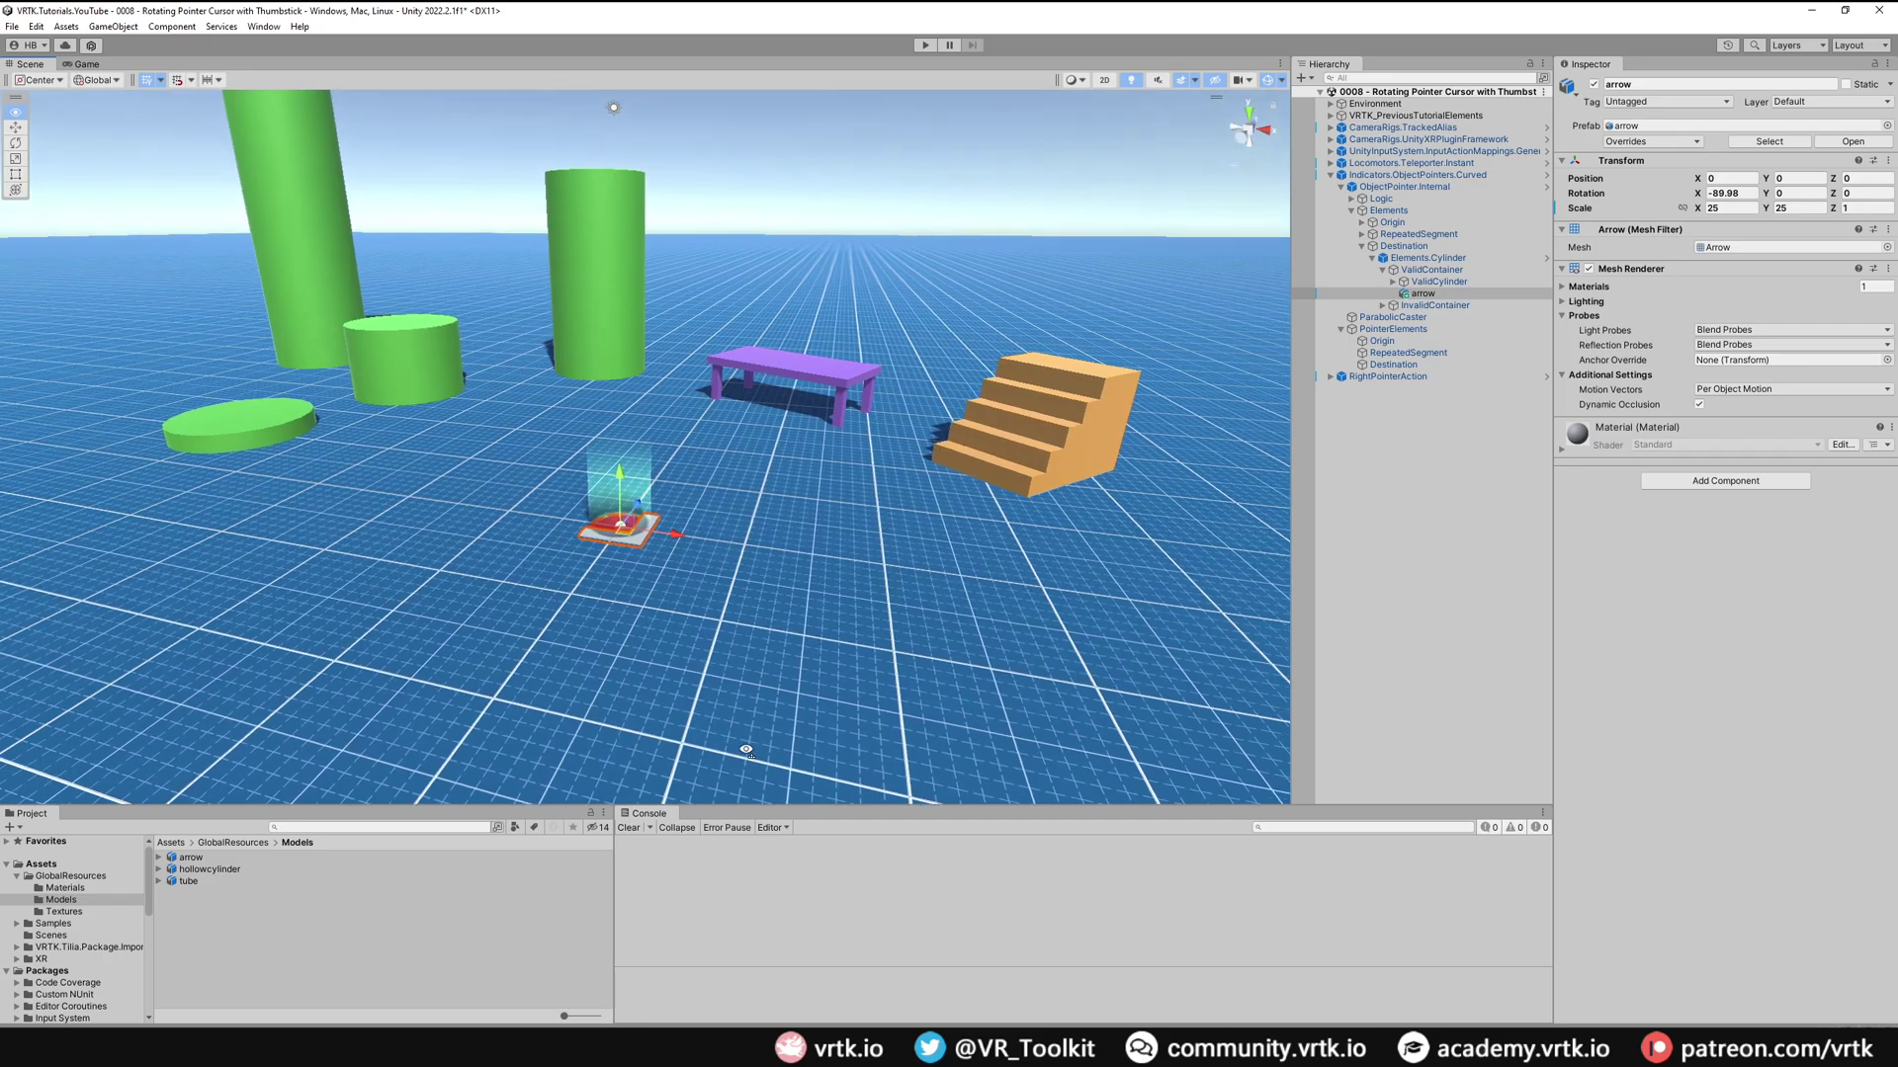
{"action": "key", "text": "f"}
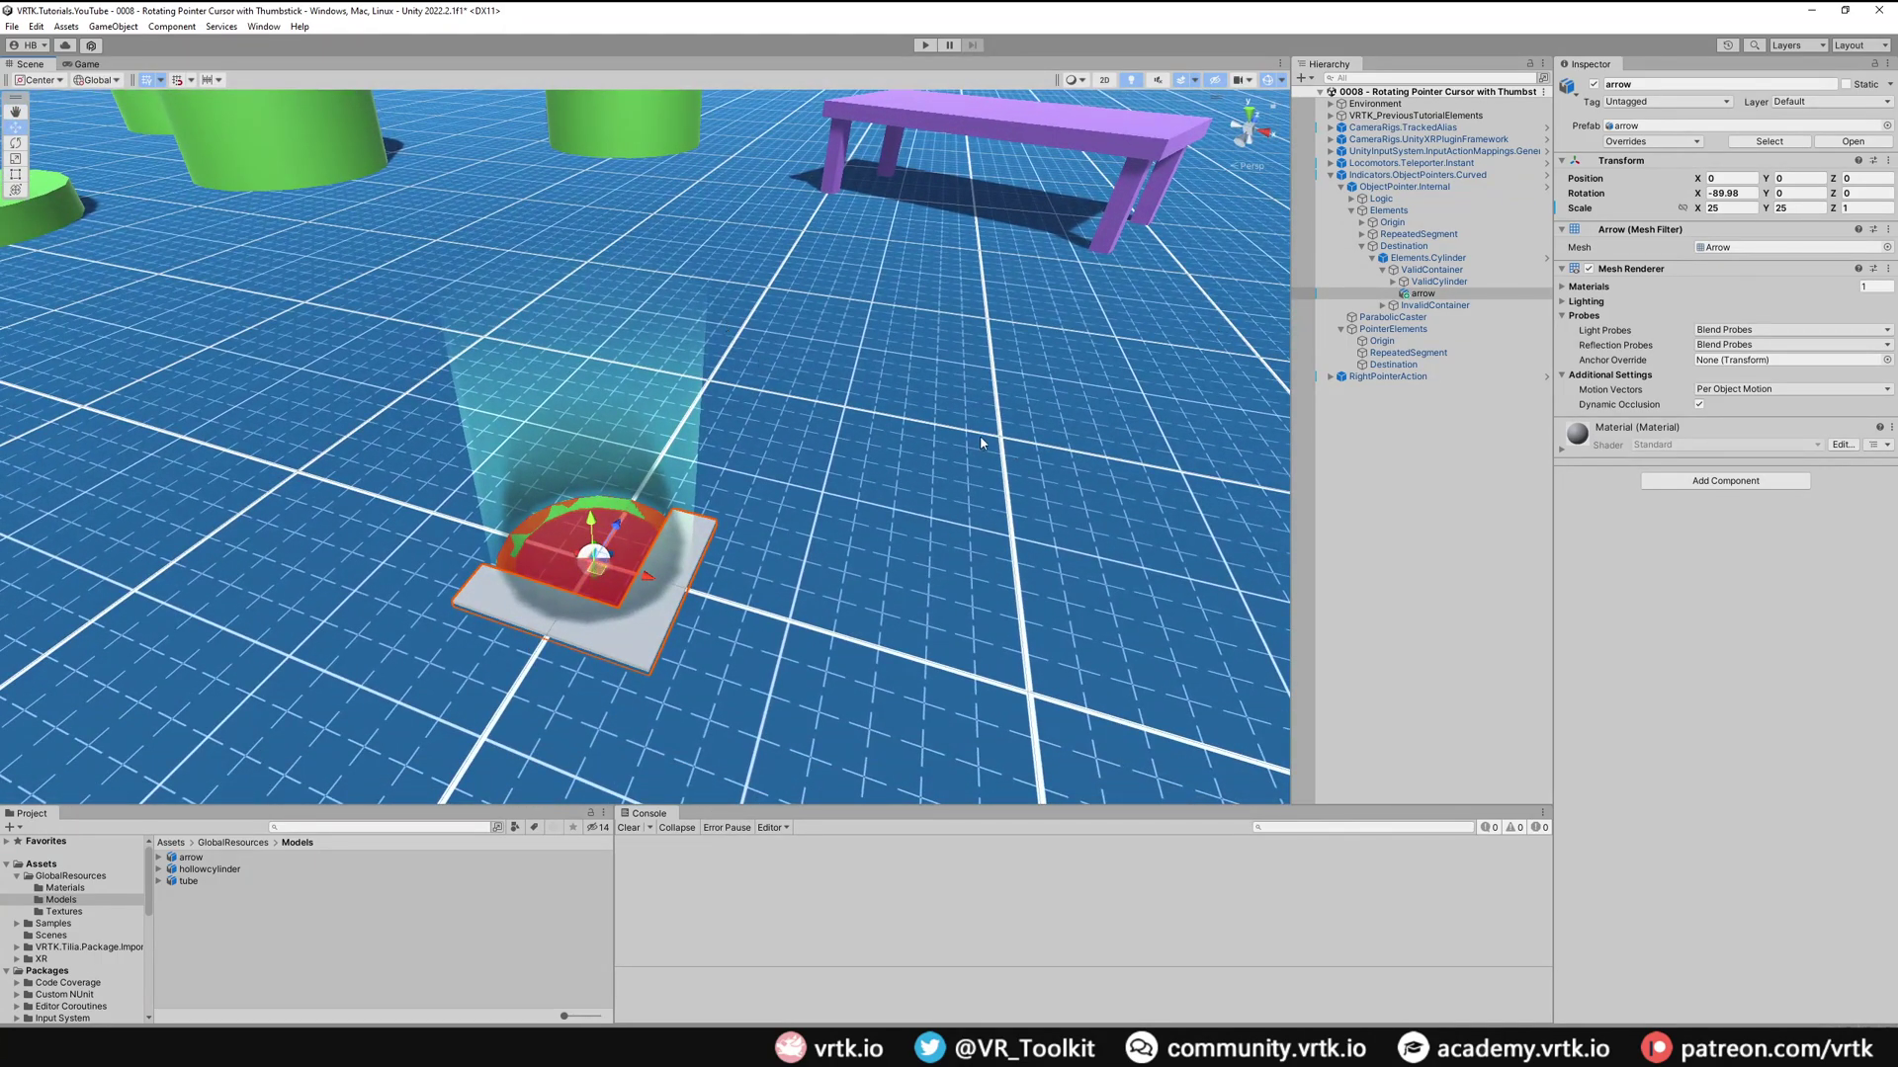
{"action": "left_click", "coordinate": [1730, 192]}
{"action": "type", "text": "-90"}
{"action": "key", "text": "Tab"}
{"action": "type", "text": "-125"}
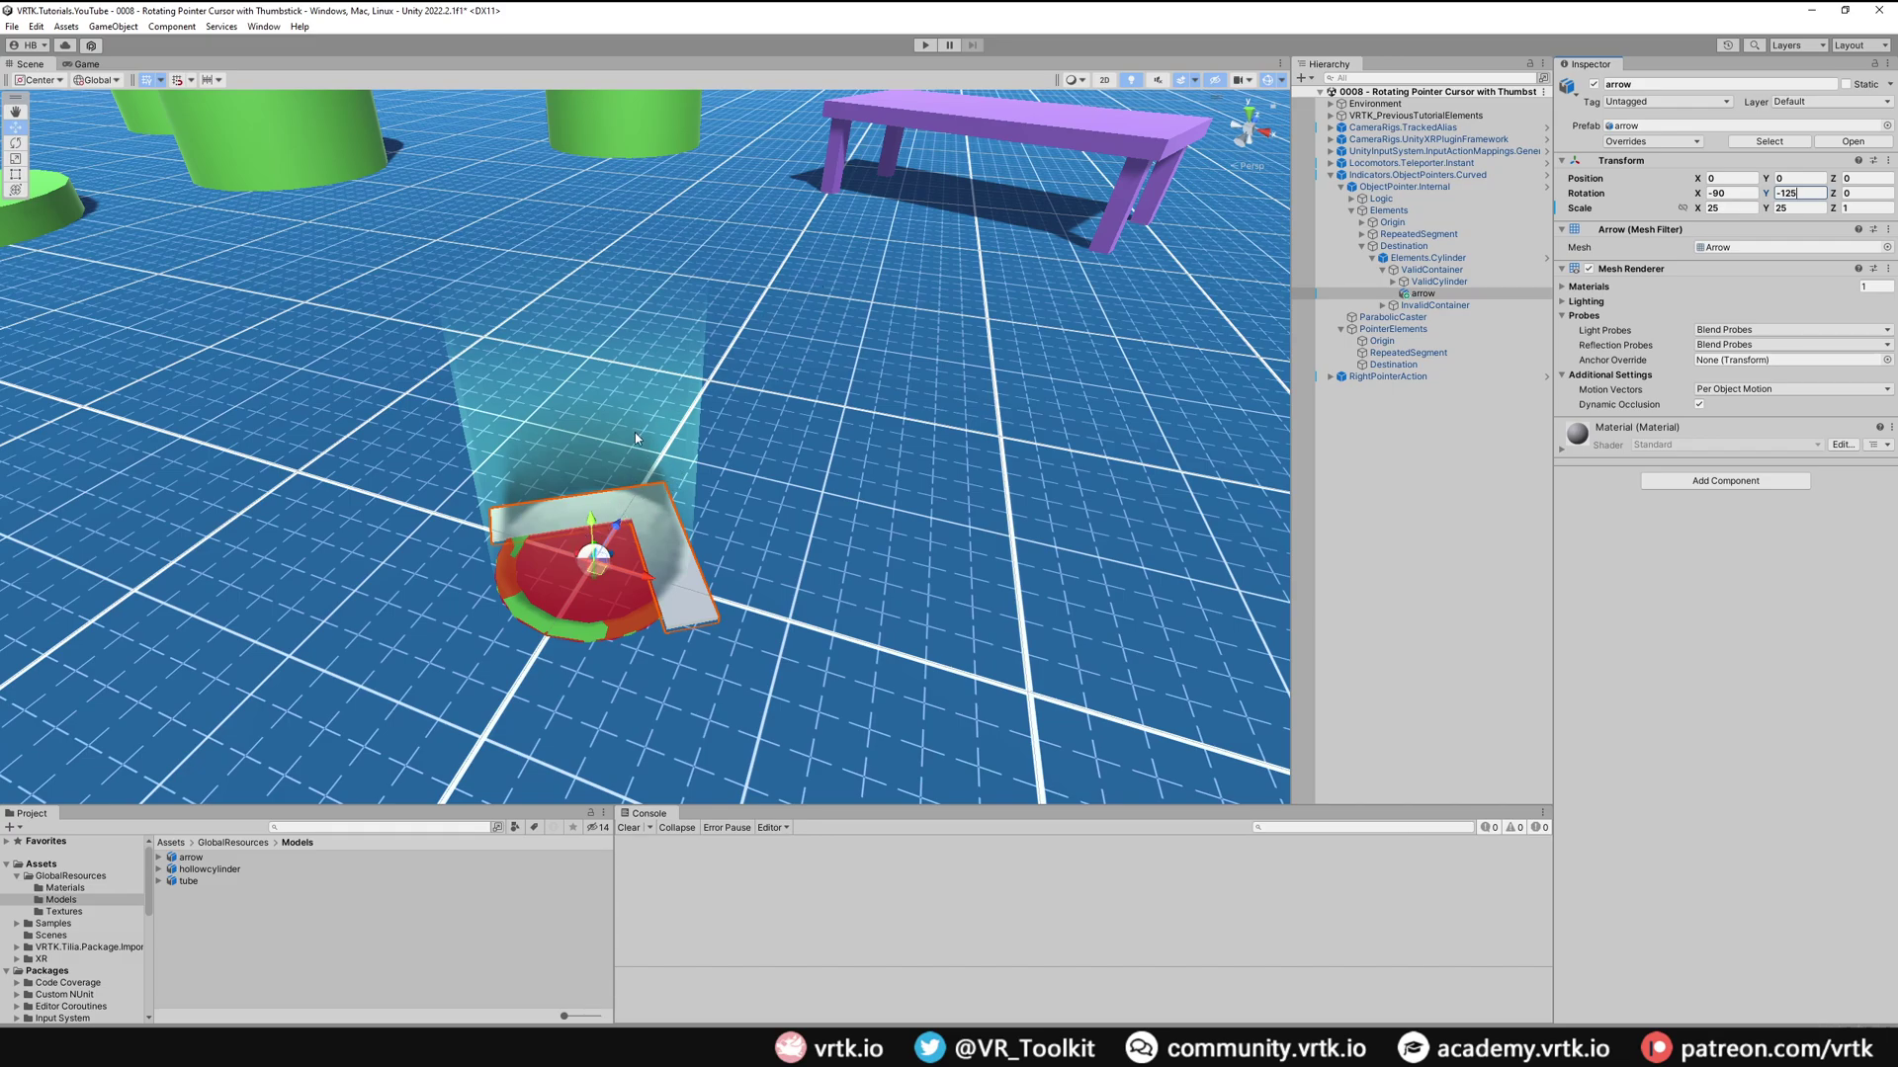
- Position the arrow at 0, 0.1, 0.15
{"action": "key", "text": "shift+Tab"}
{"action": "key", "text": "shift+Tab"}
{"action": "key", "text": "shift+Tab"}
{"action": "type", "text": "0.1"}
{"action": "key", "text": "Tab"}
{"action": "type", "text": "0.15"}
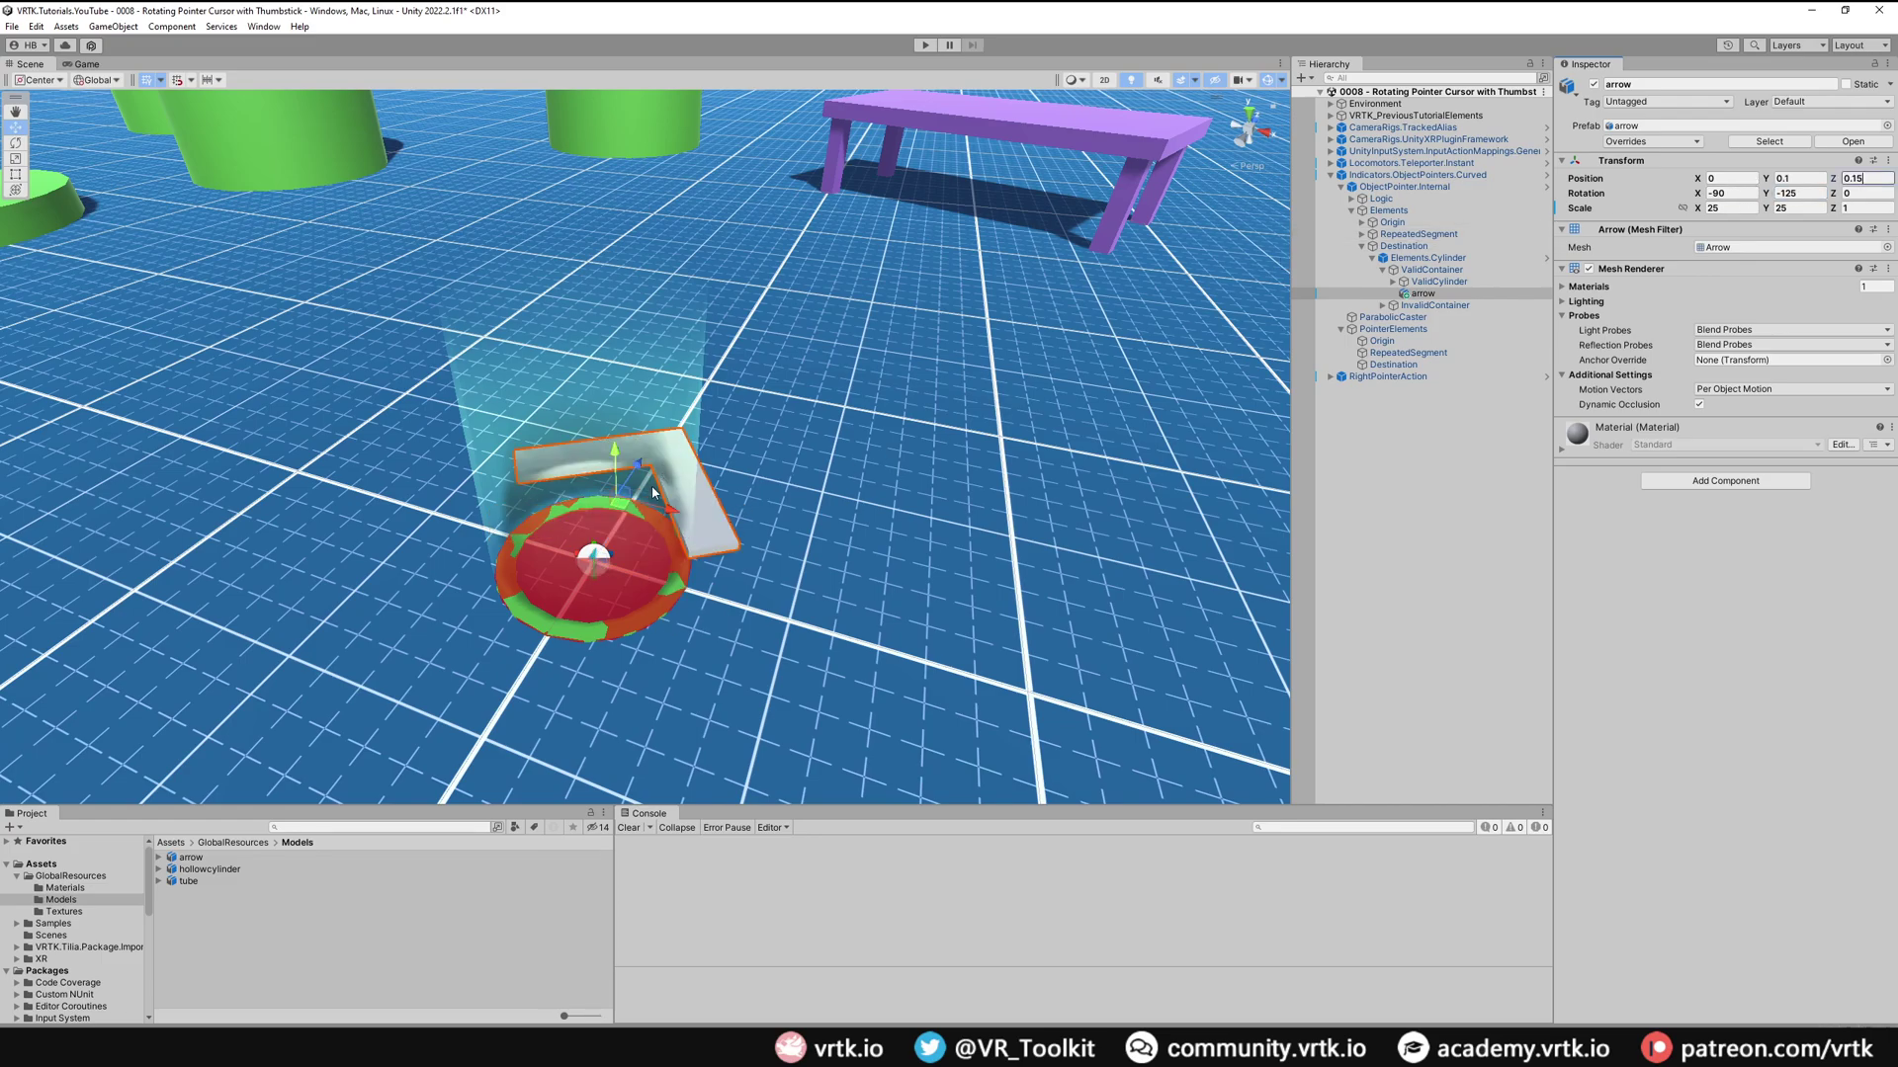
{"action": "left_click", "coordinate": [689, 431]}
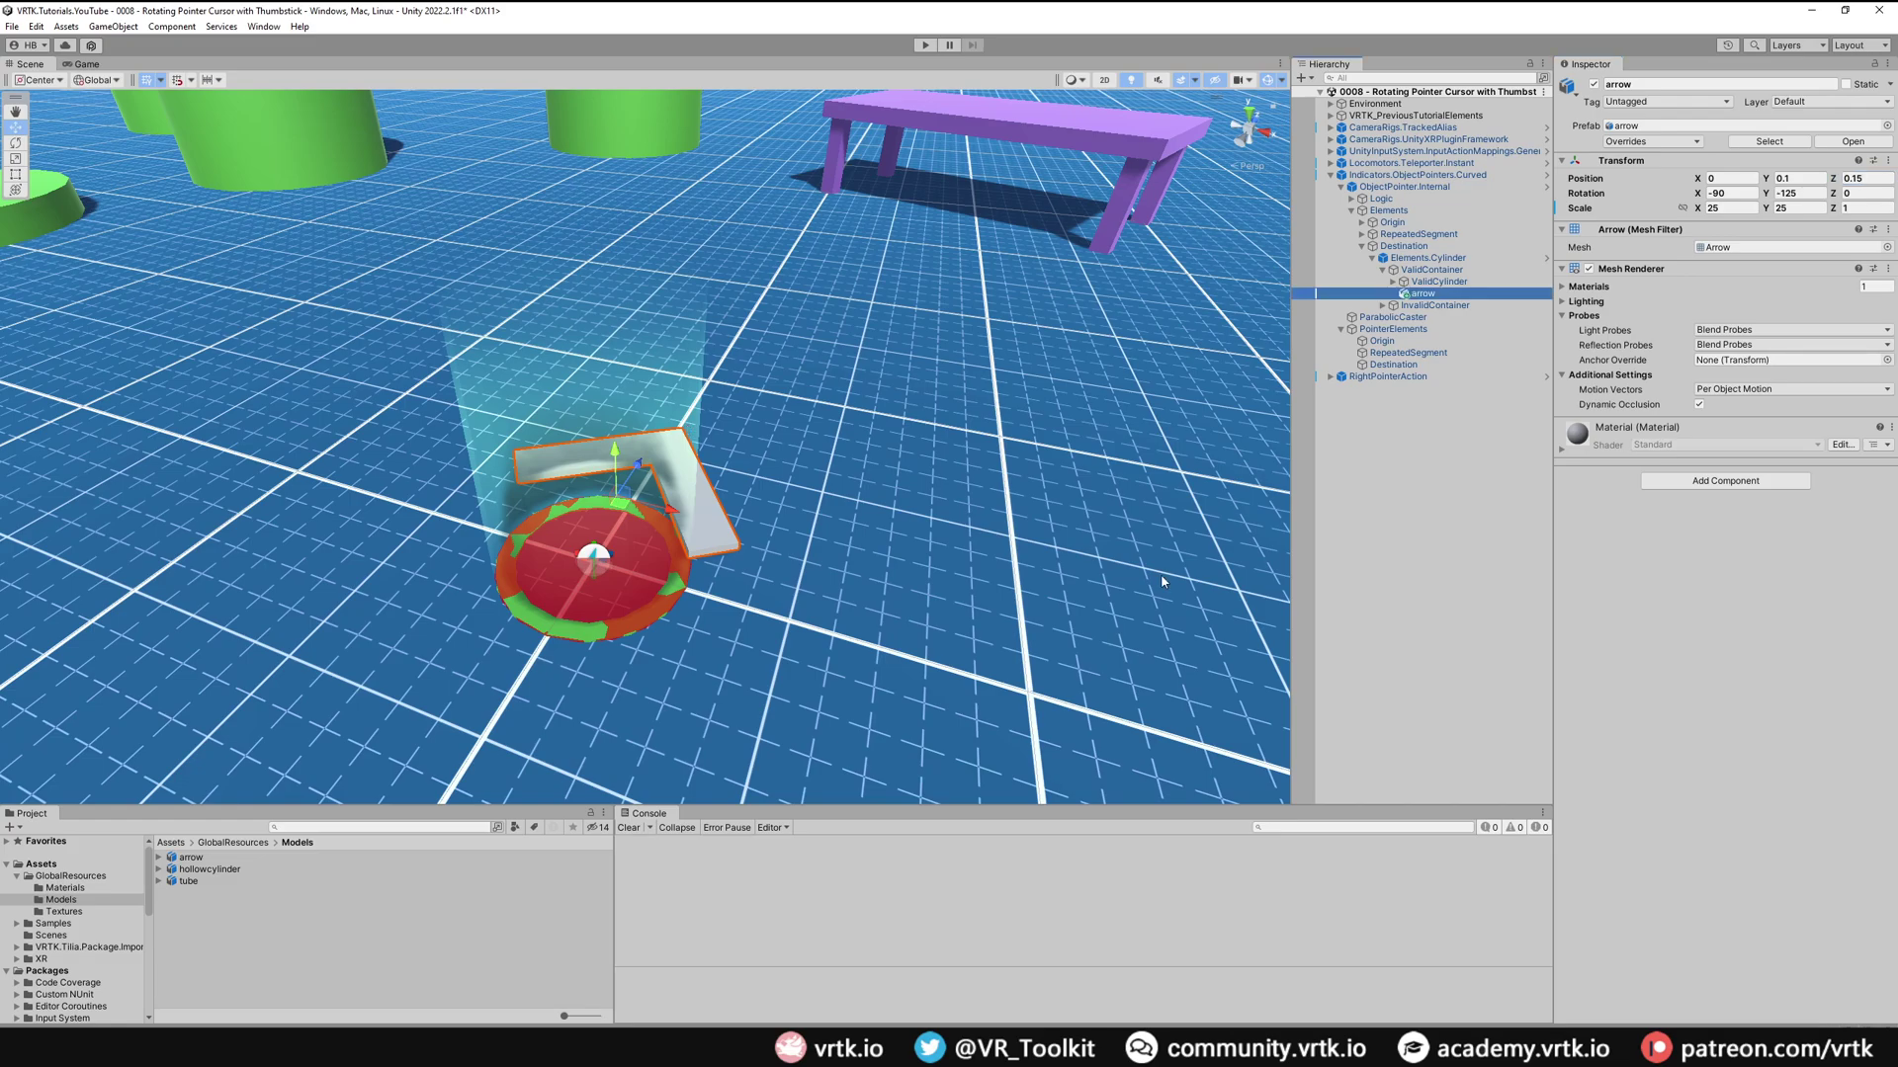
- Apply the Green material from GlobalResources/Materials to the arrow and deselect it
{"action": "left_click", "coordinate": [69, 889]}
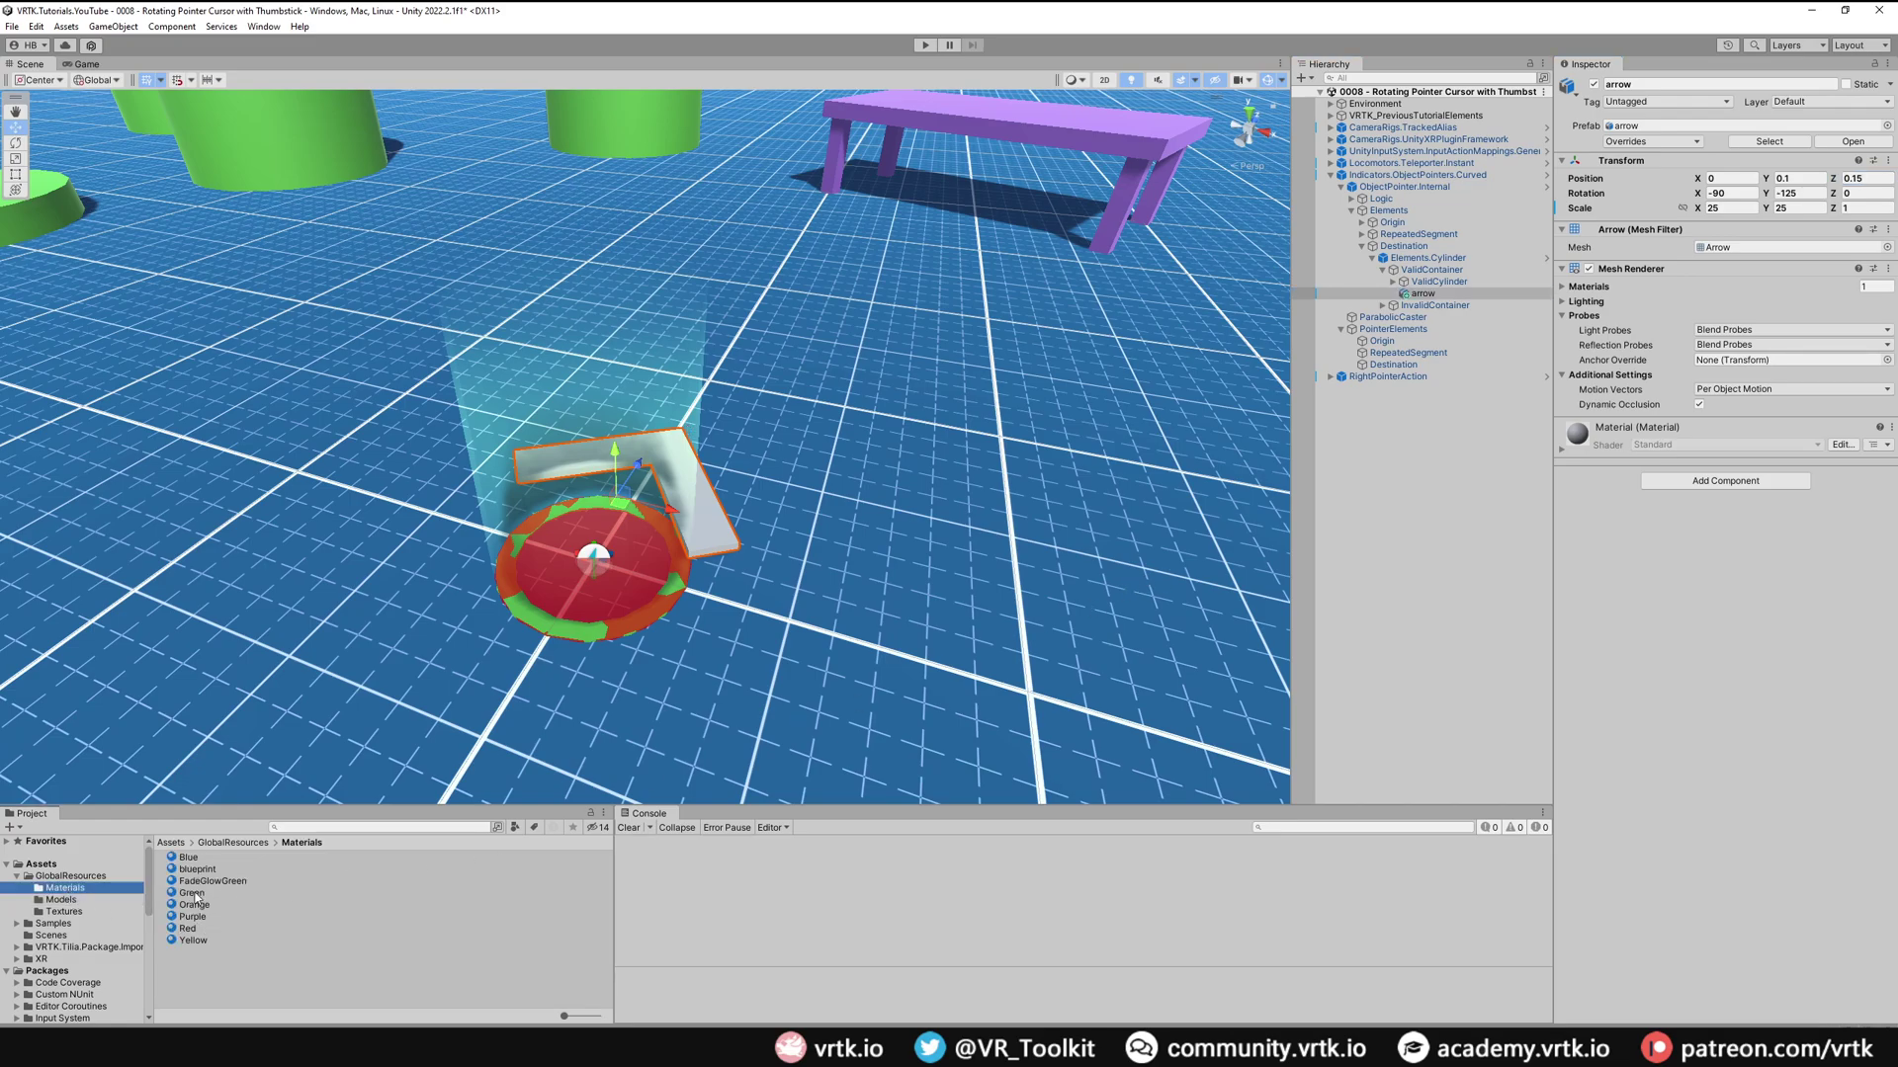
{"action": "left_click_drag", "start_coordinate": [190, 893], "coordinate": [1658, 590]}
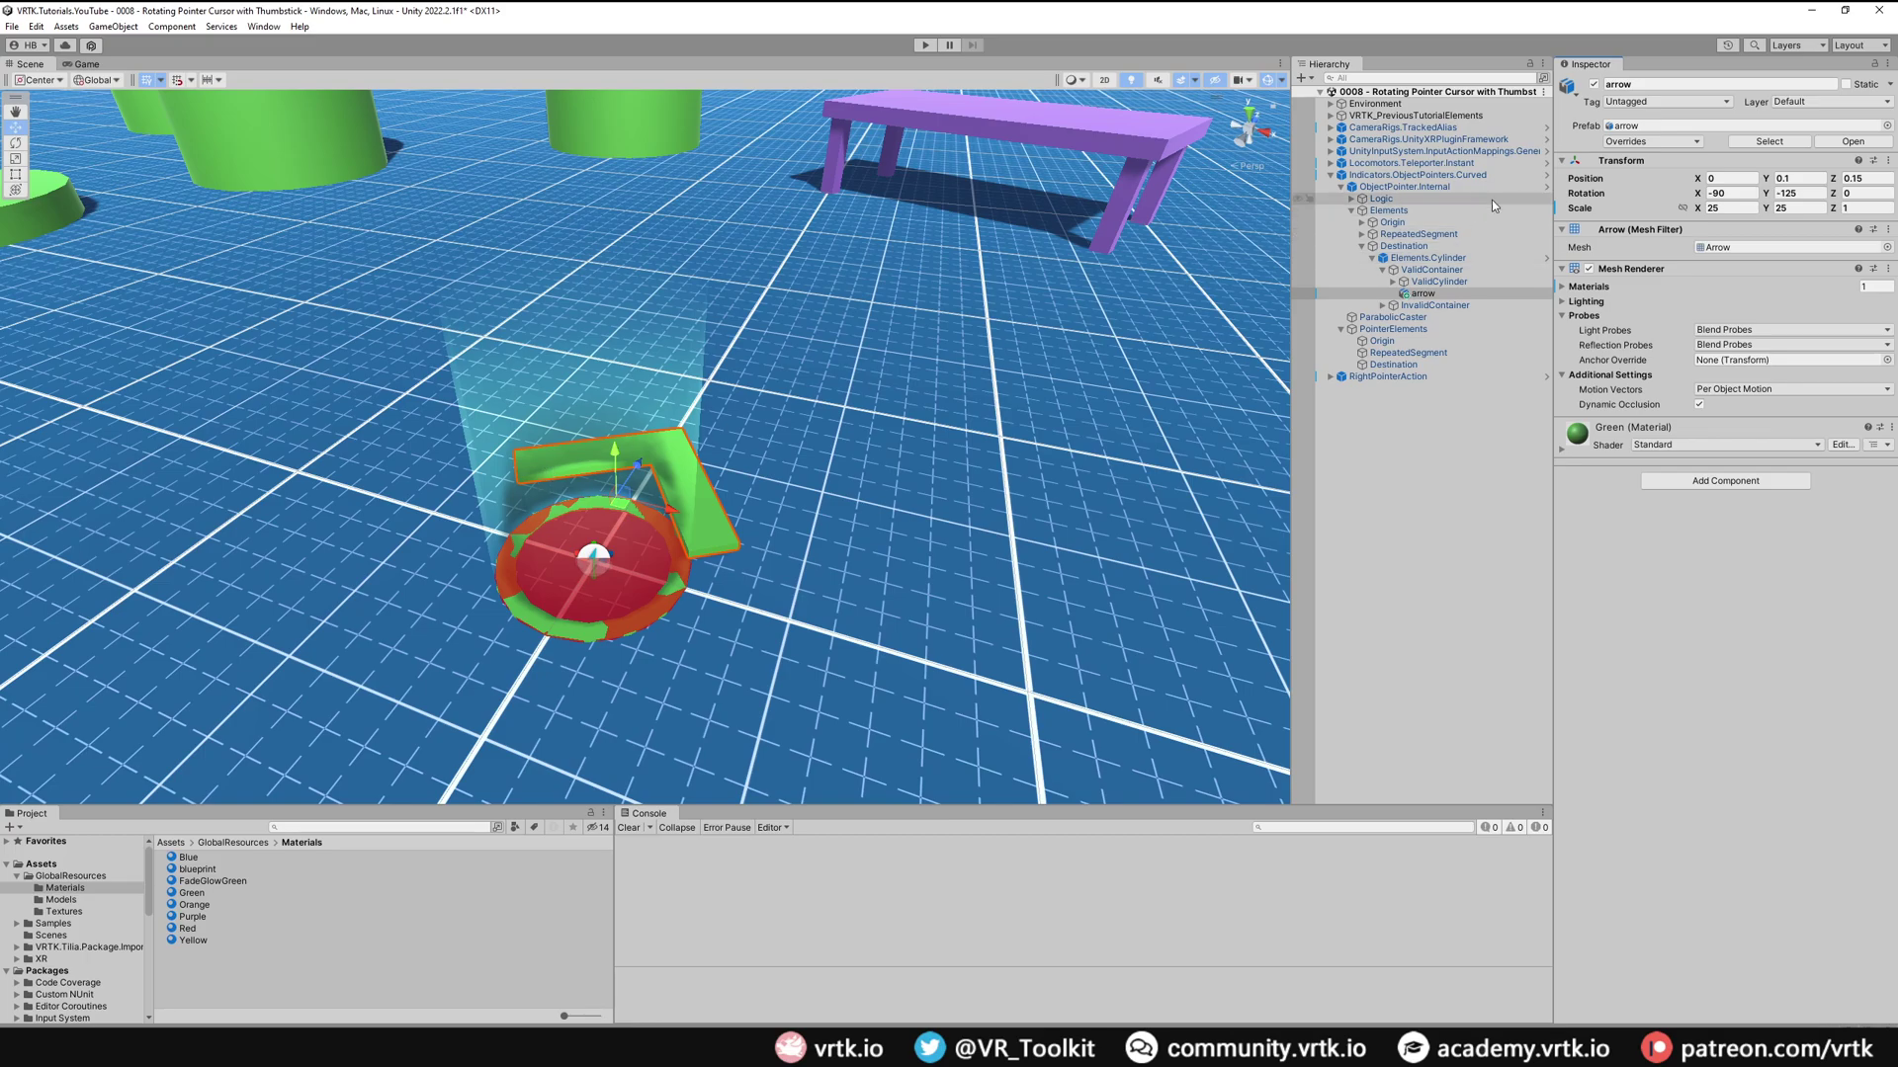
{"action": "left_click", "coordinate": [1353, 339]}
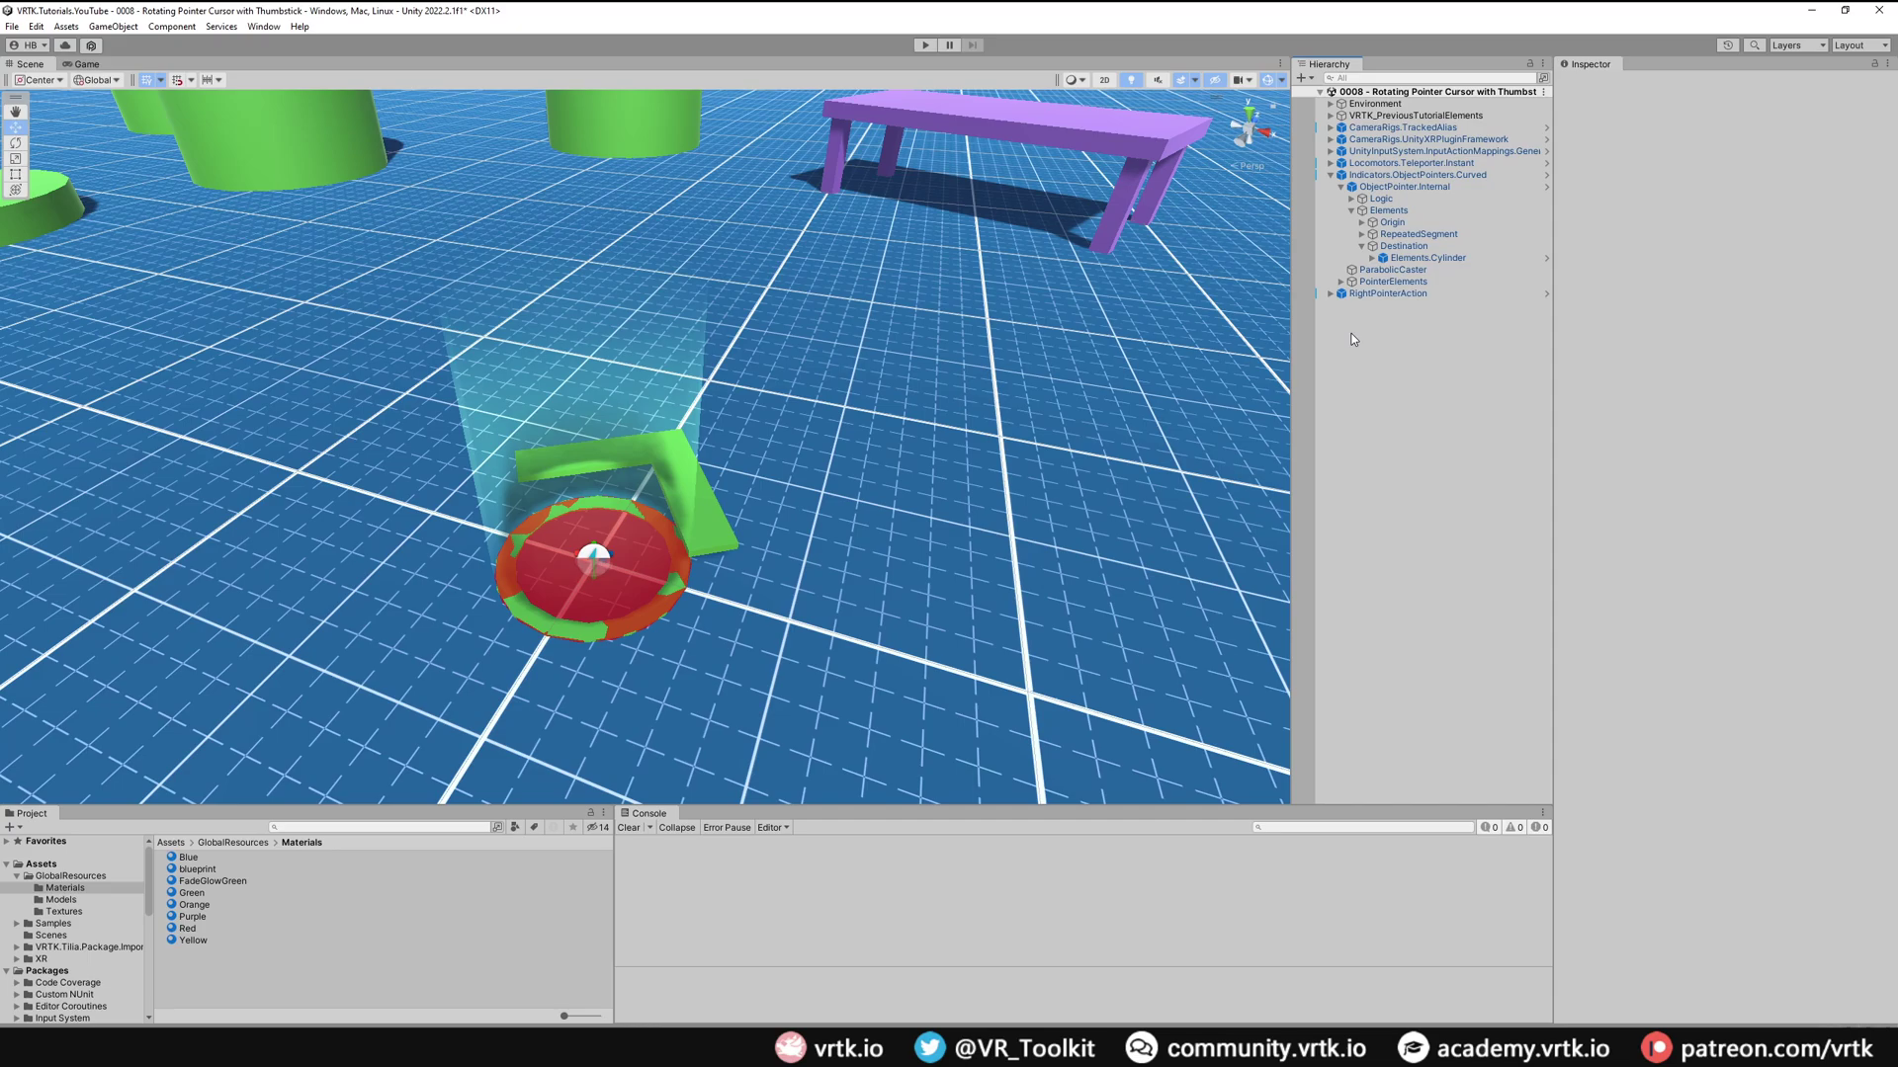
- Create a Tilia Input.CombinedActions.AxesToAngle prefab and rename it RightCursorRotator
{"action": "right_click", "coordinate": [1353, 339]}
{"action": "mouse_move", "coordinate": [1412, 697]}
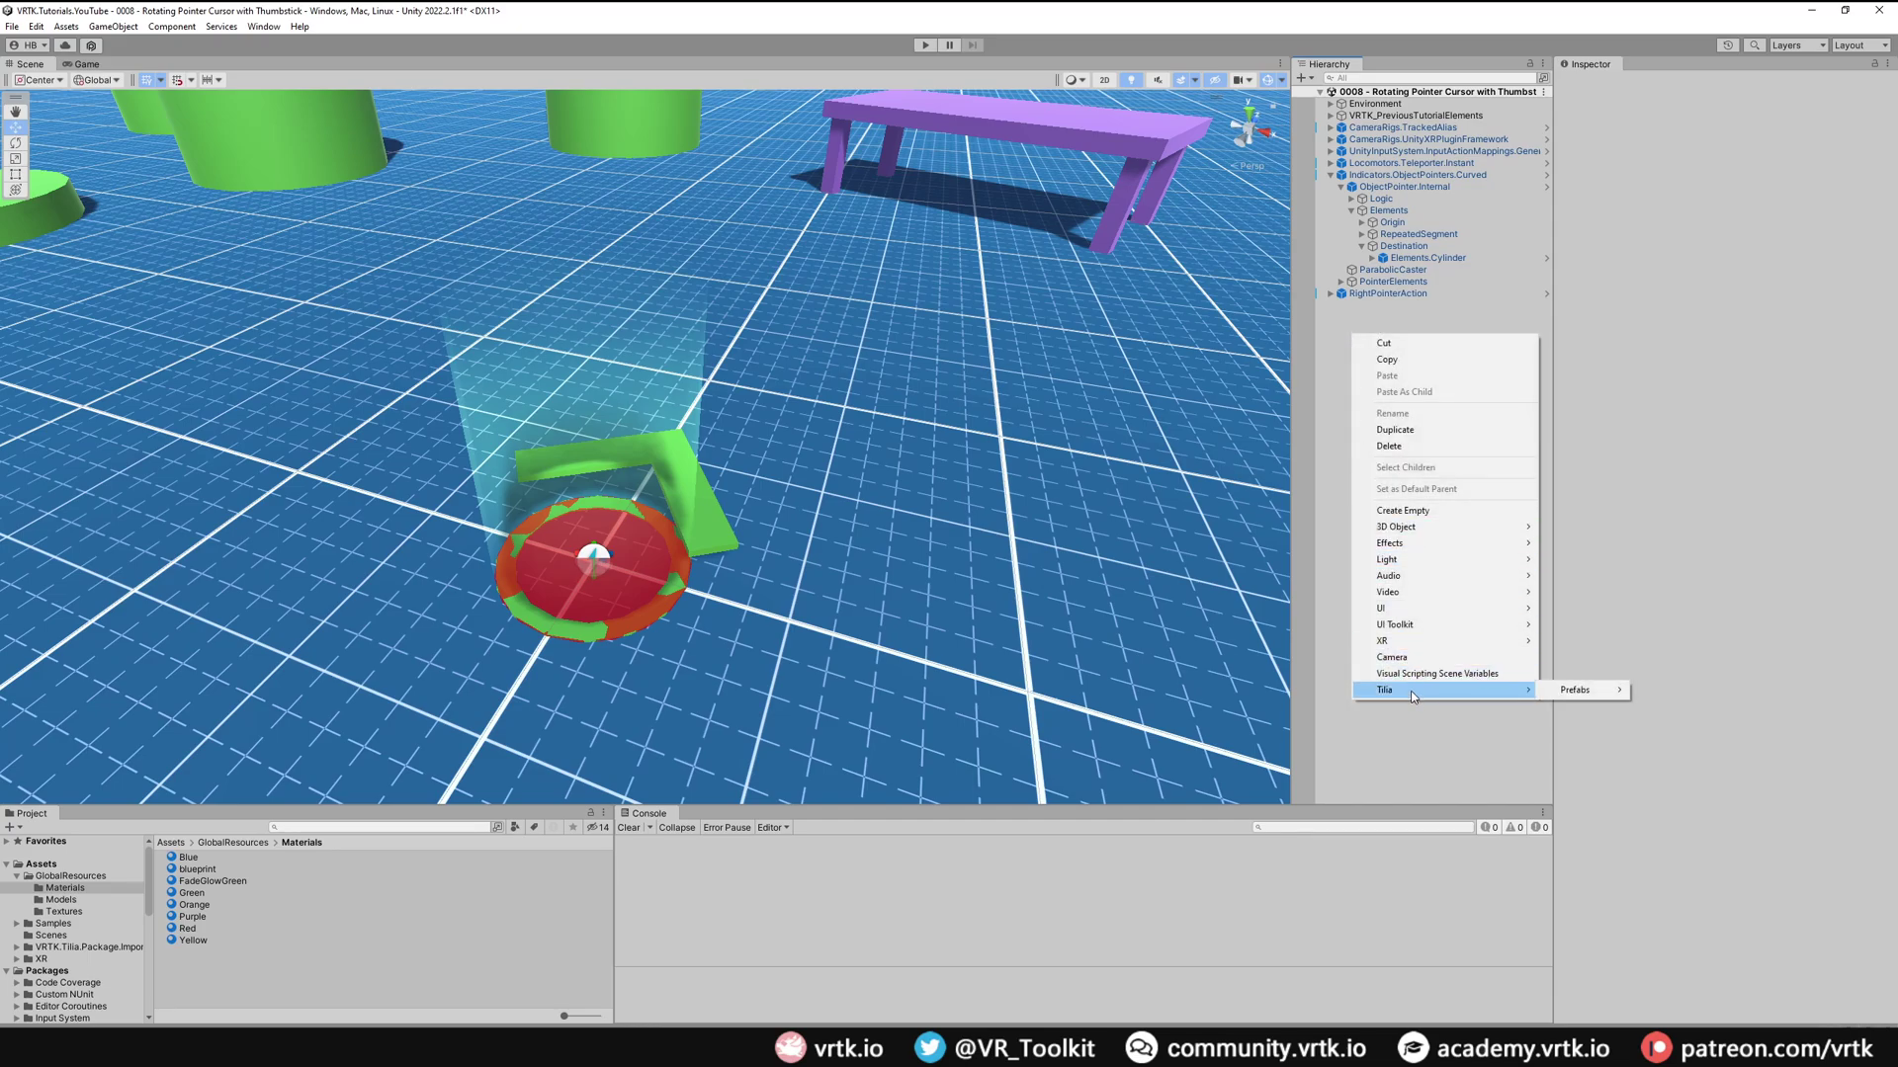
{"action": "mouse_move", "coordinate": [1595, 691]}
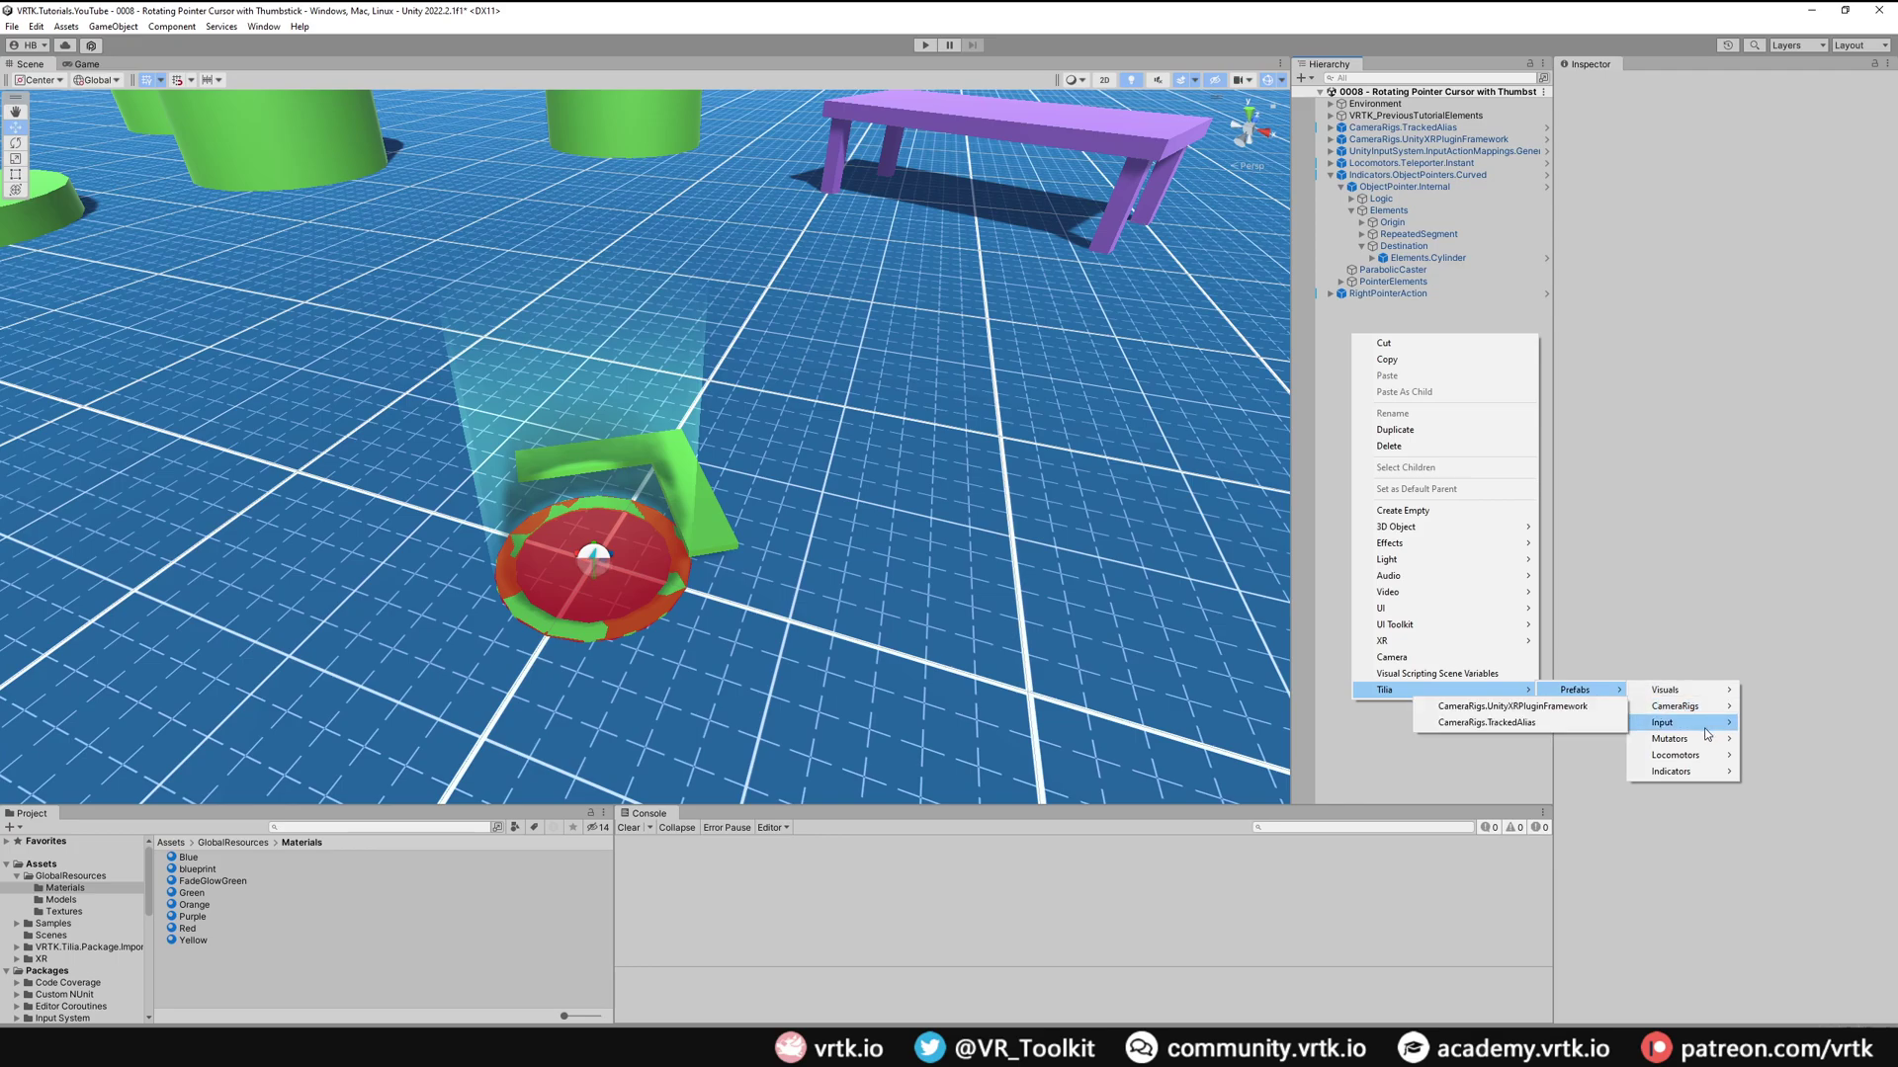
{"action": "mouse_move", "coordinate": [1706, 733]}
{"action": "mouse_move", "coordinate": [1770, 725]}
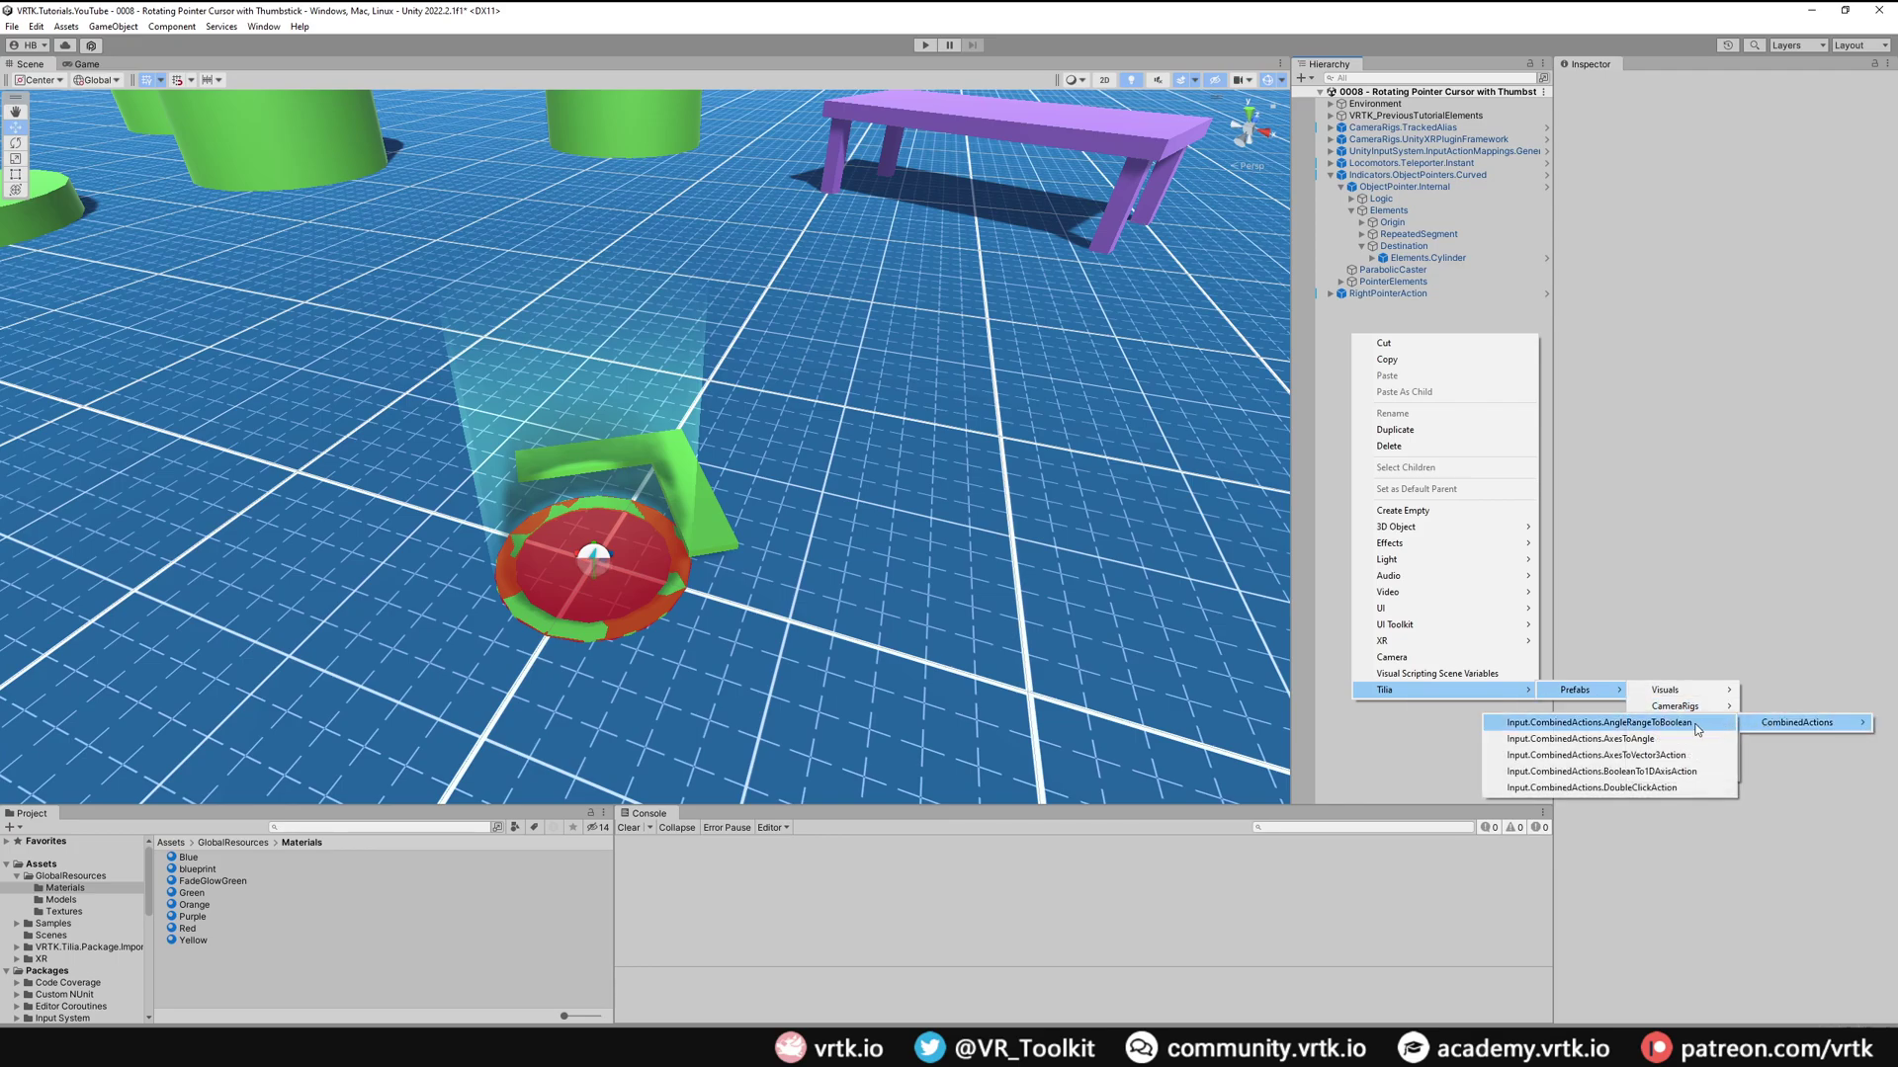
{"action": "left_click", "coordinate": [1624, 741]}
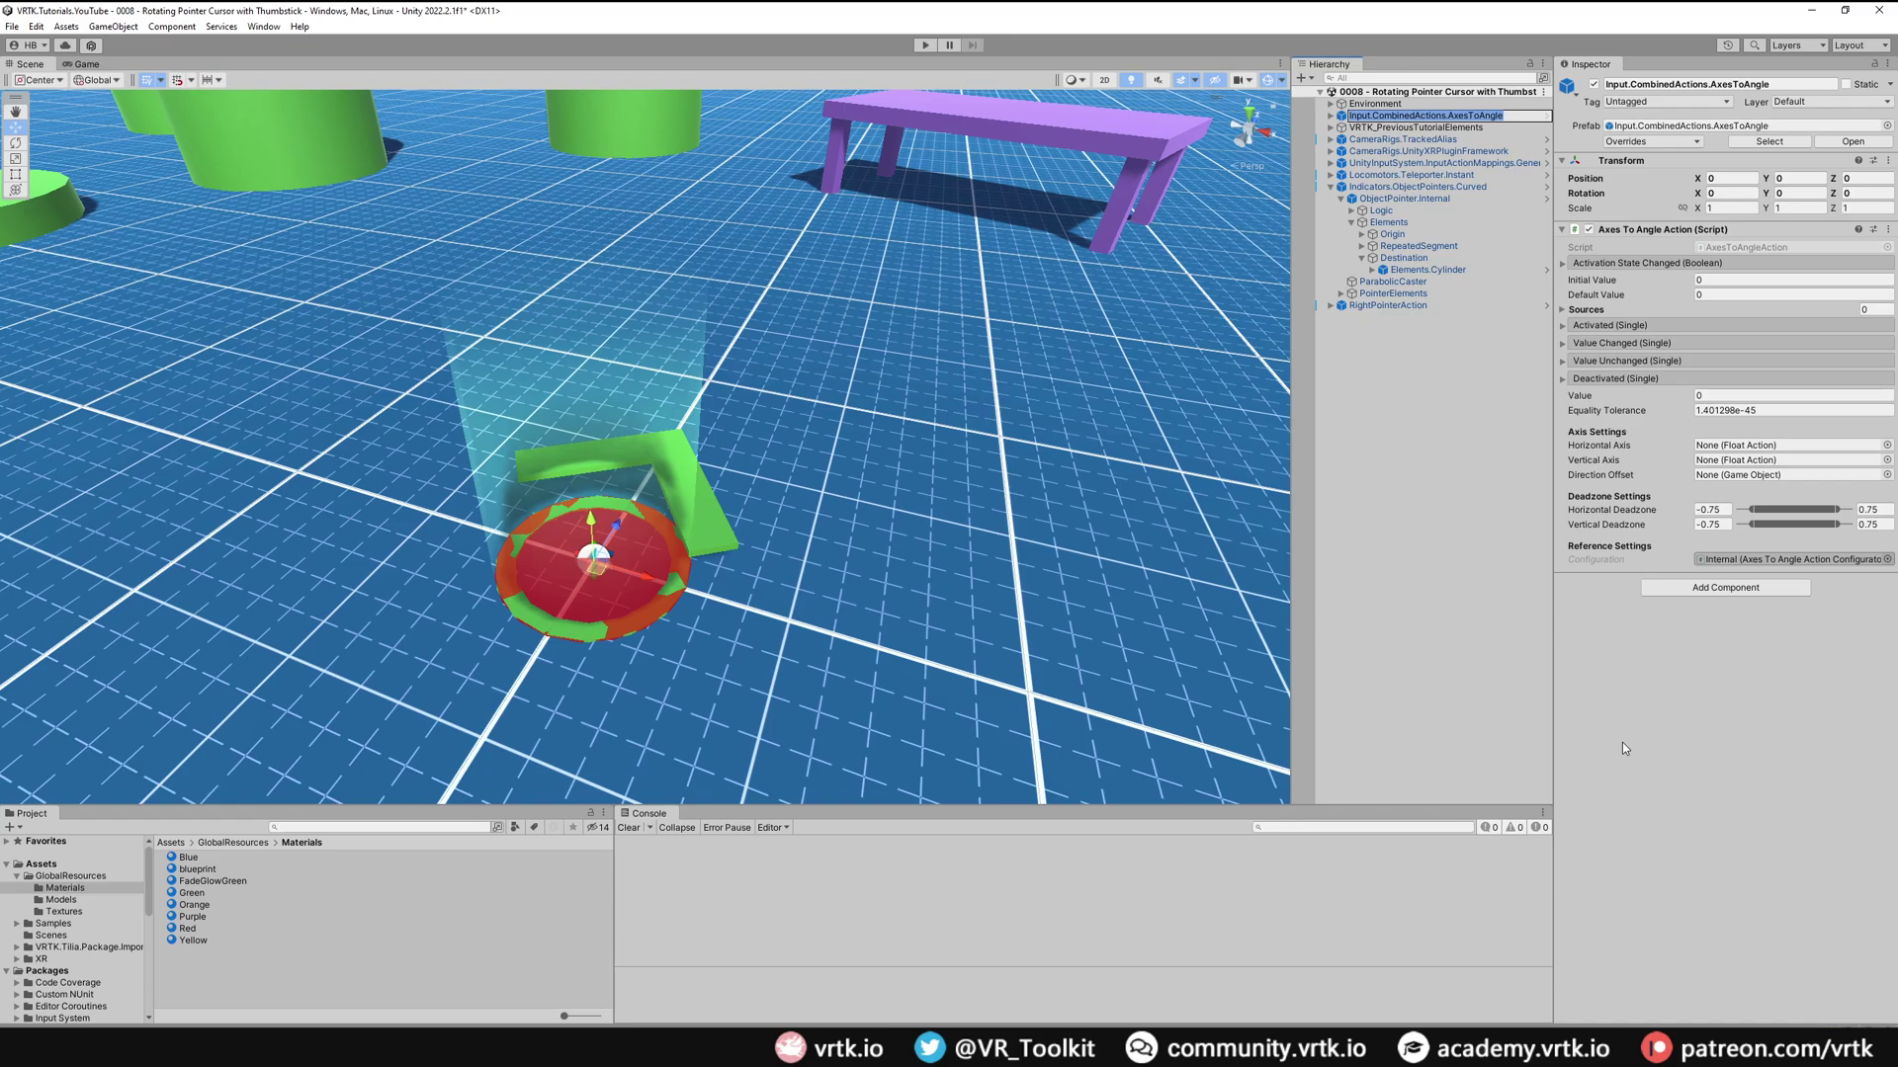
{"action": "type", "text": "RightCursorRotator"}
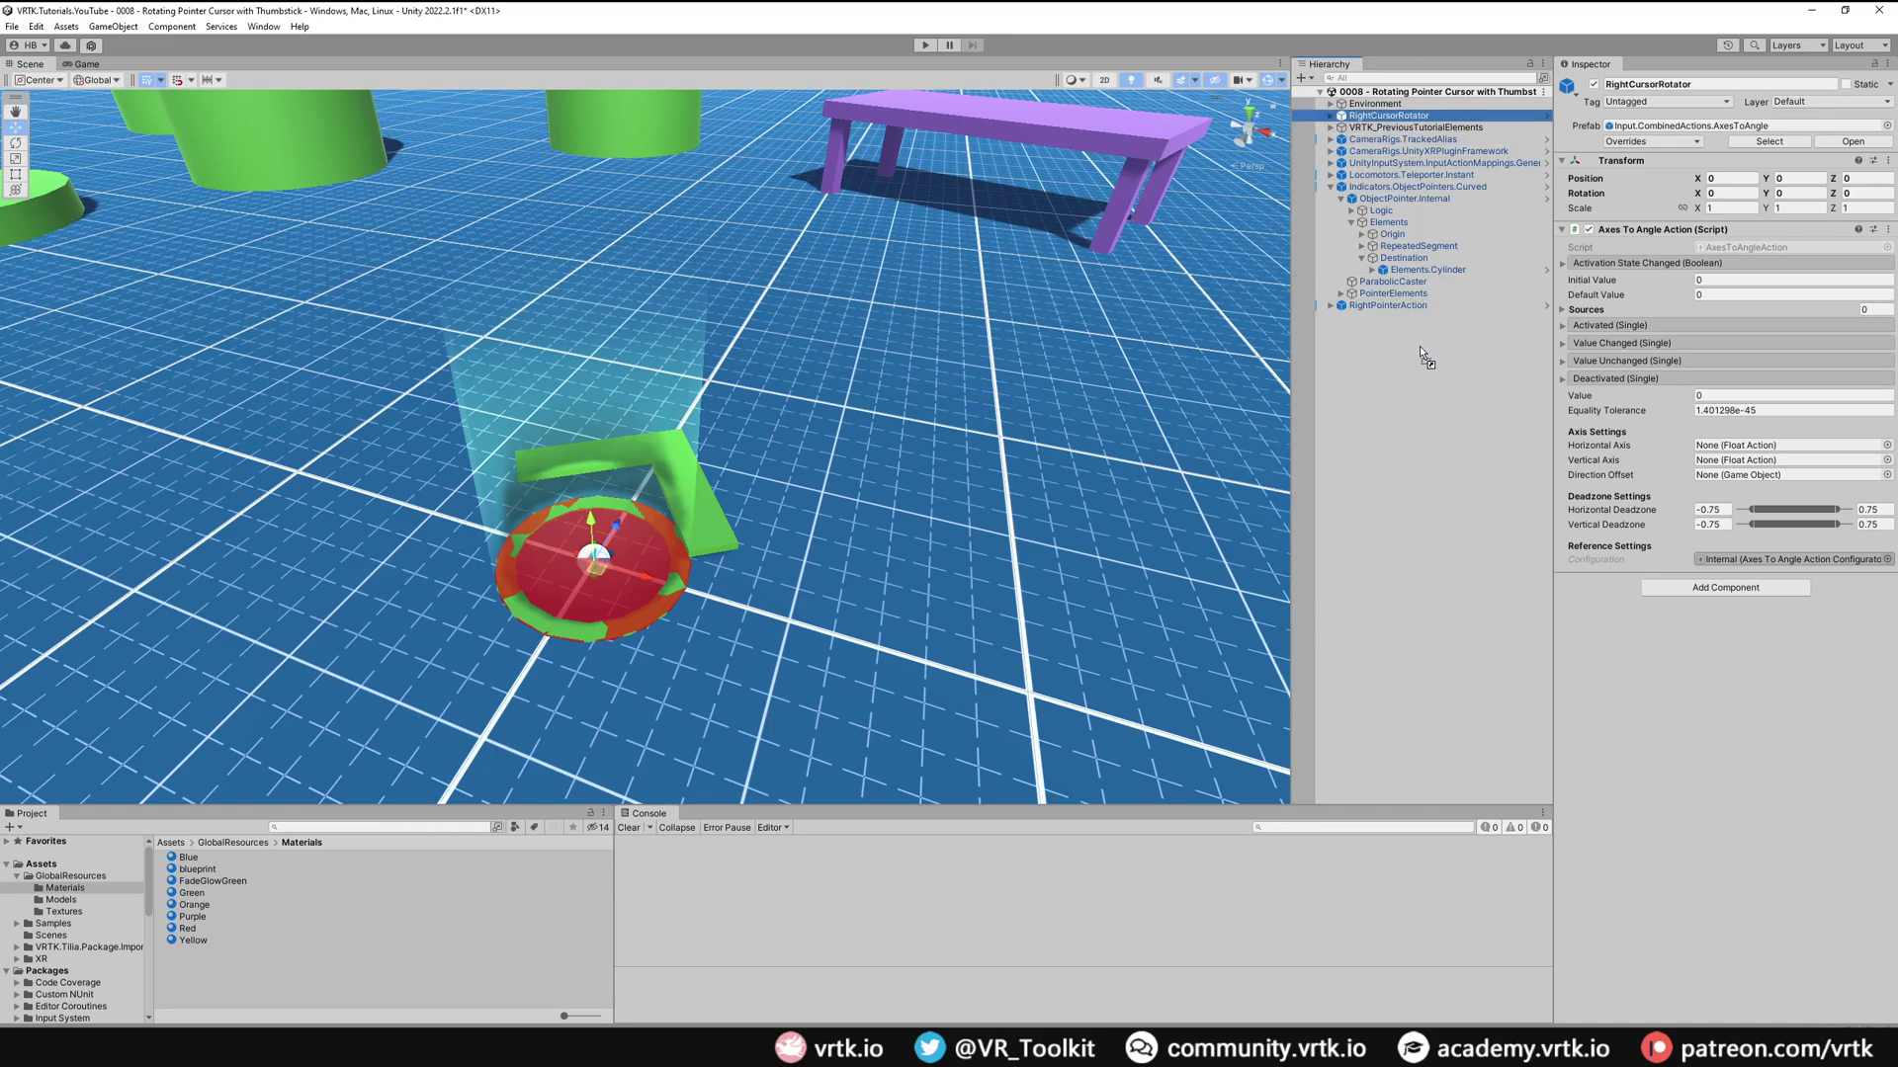
{"action": "key", "text": "Return"}
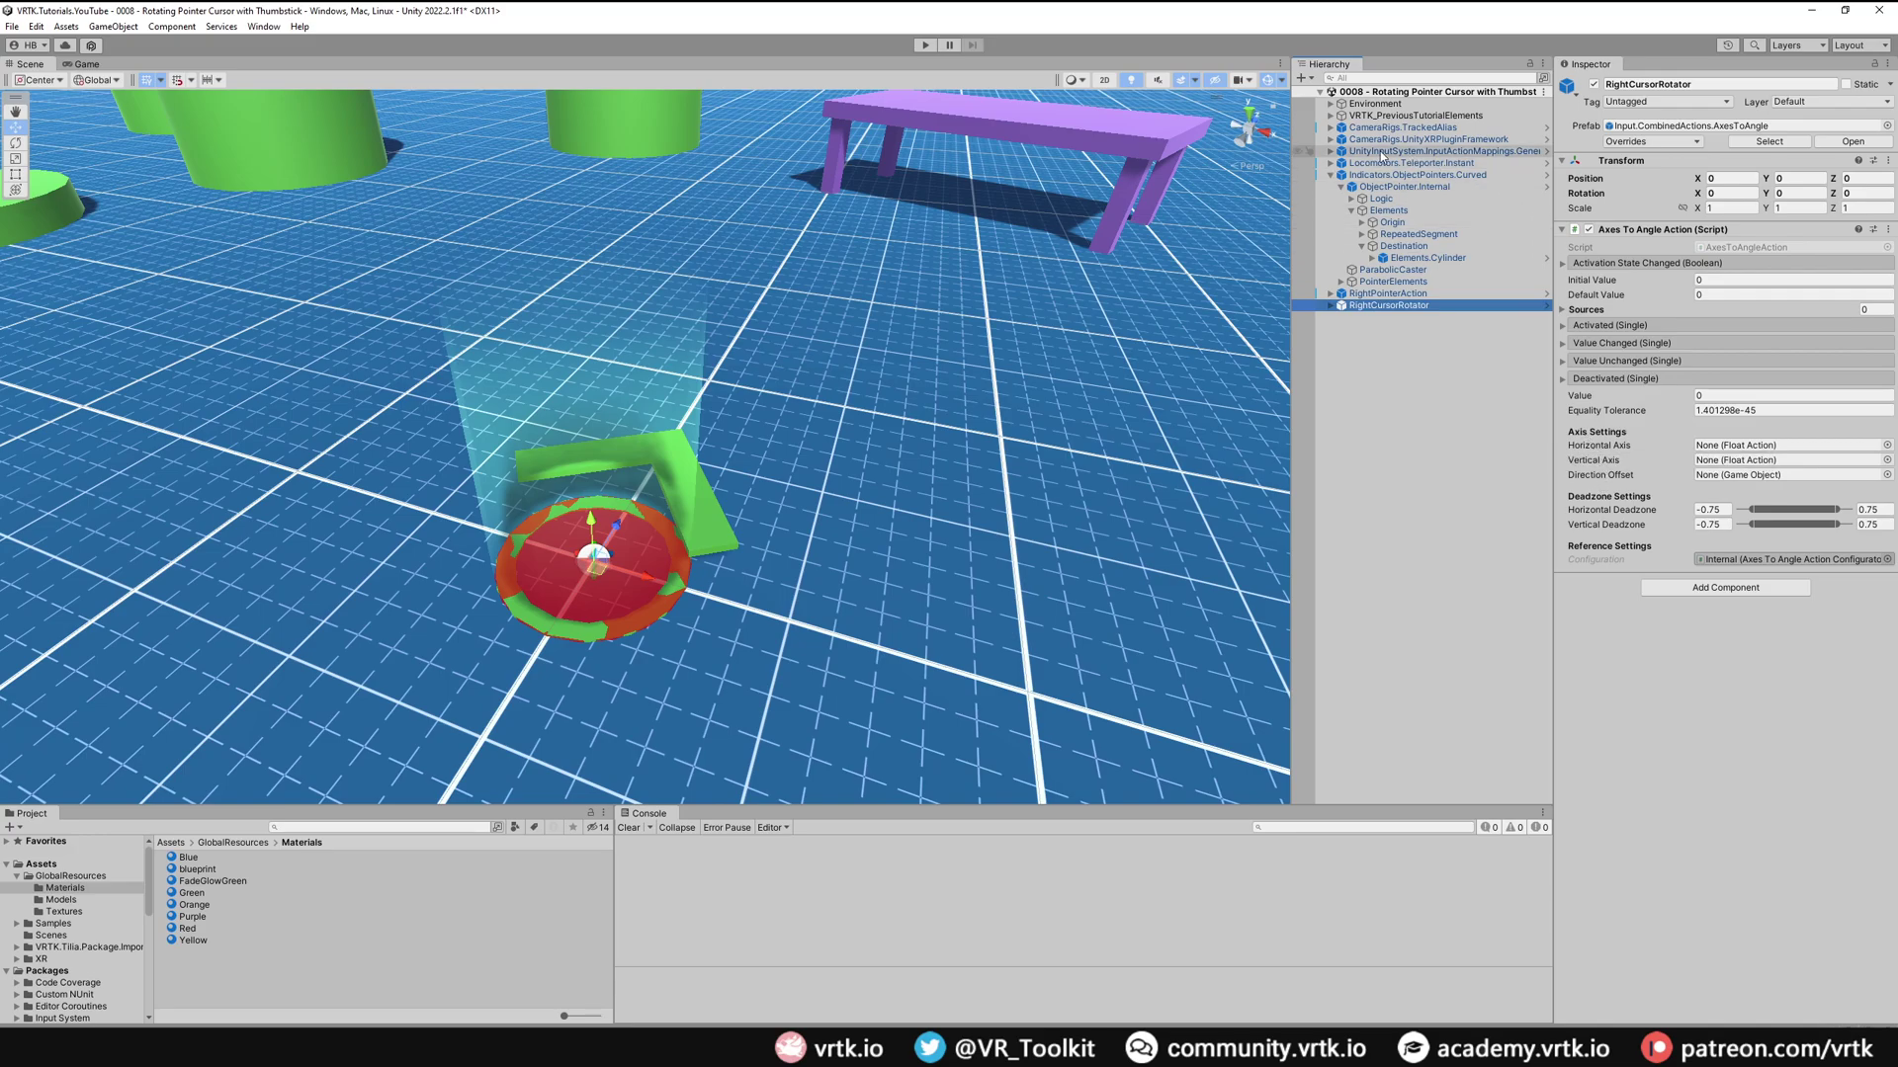
- Assign the right thumbstick's horizontal and vertical axis actions as RightCursorRotator's inputs
{"action": "left_click", "coordinate": [1330, 152]}
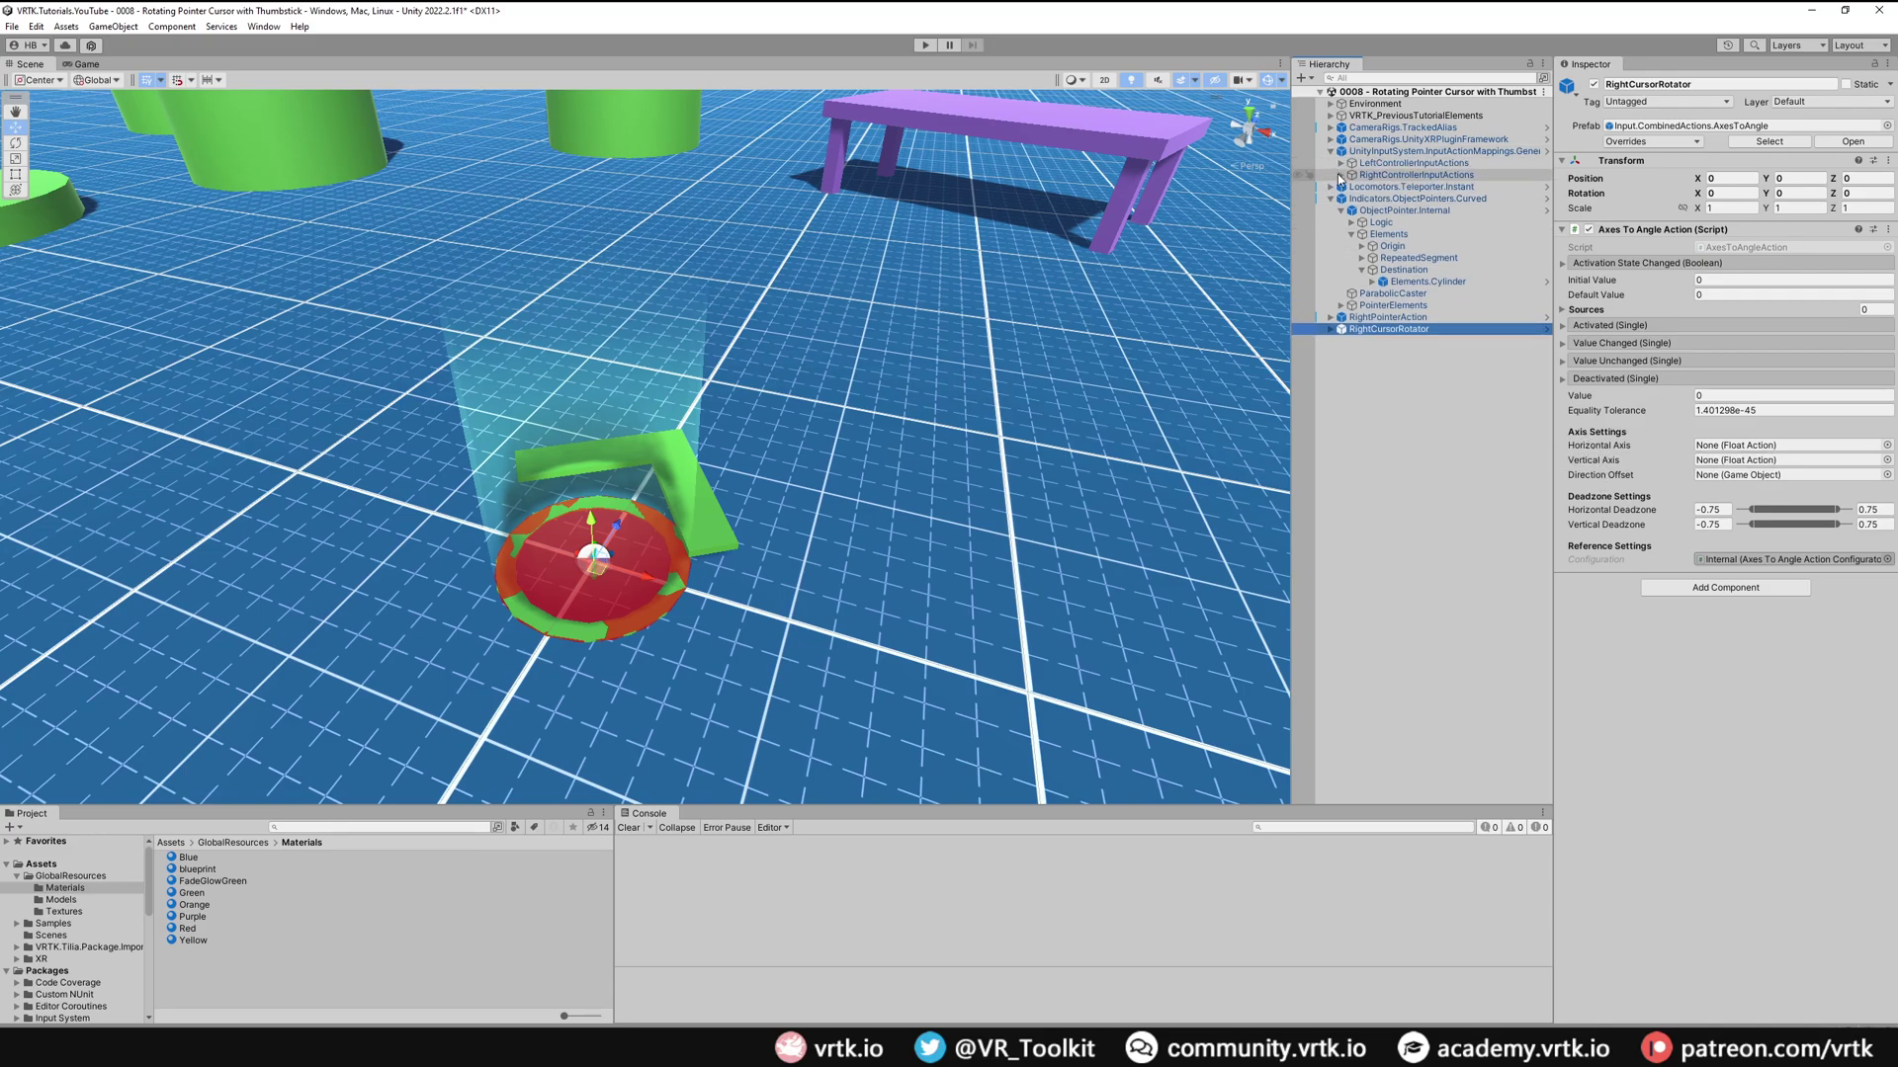
{"action": "left_click", "coordinate": [1341, 176]}
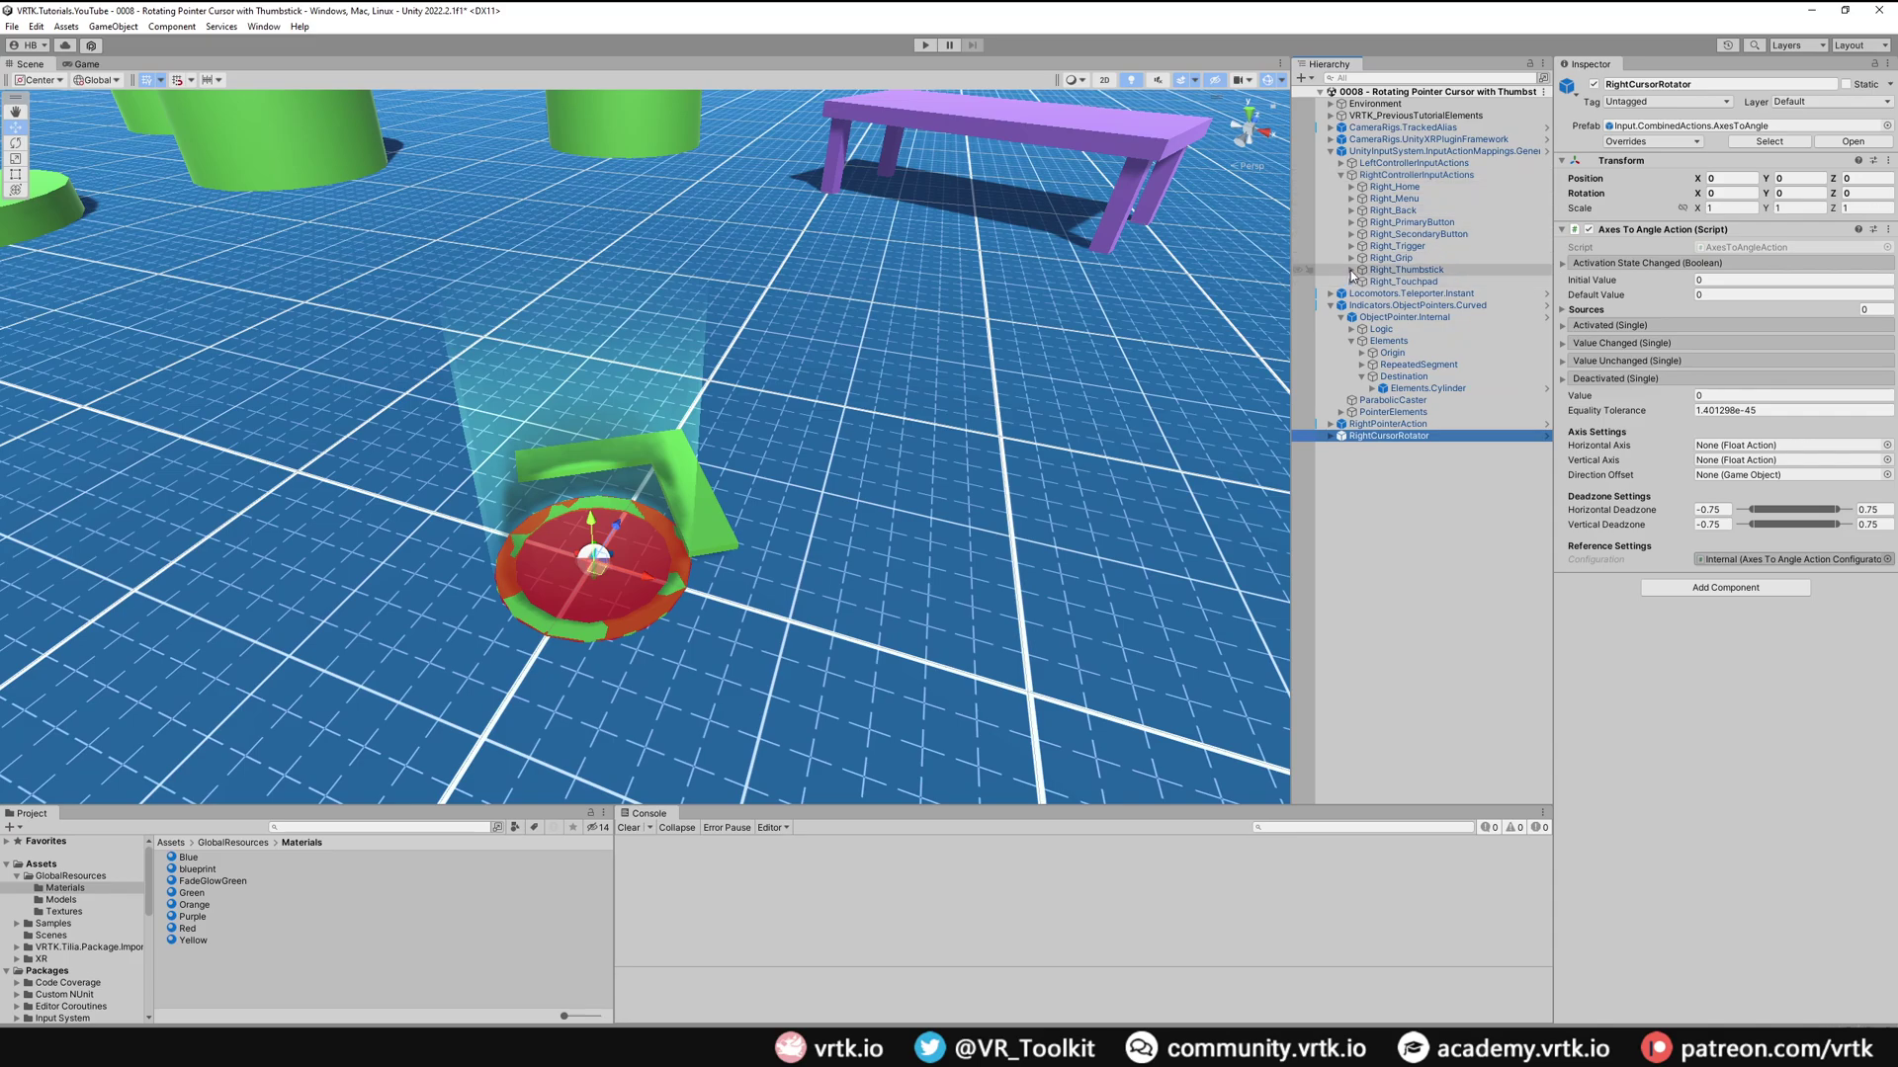
{"action": "left_click", "coordinate": [1351, 270]}
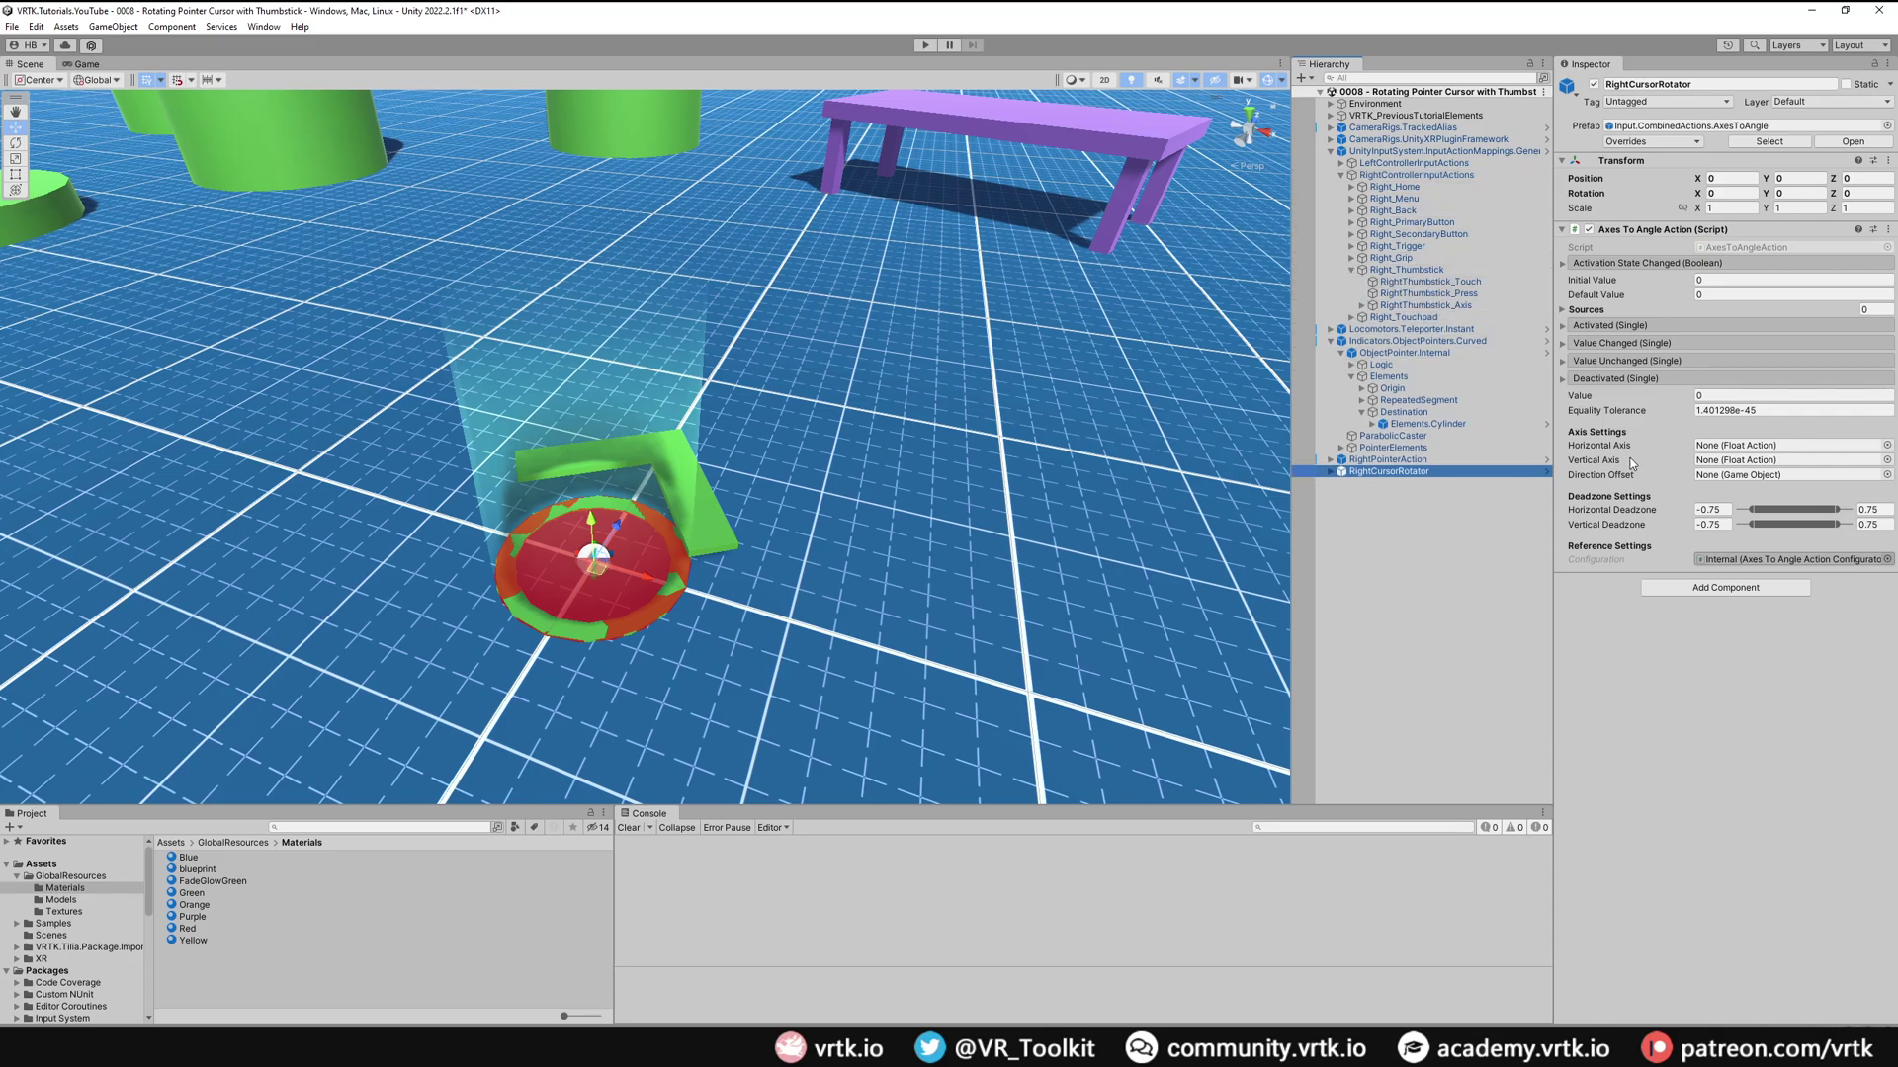
{"action": "left_click", "coordinate": [1361, 305]}
{"action": "left_click_drag", "start_coordinate": [1436, 317], "coordinate": [1769, 444]}
{"action": "left_click_drag", "start_coordinate": [1485, 330], "coordinate": [1732, 465]}
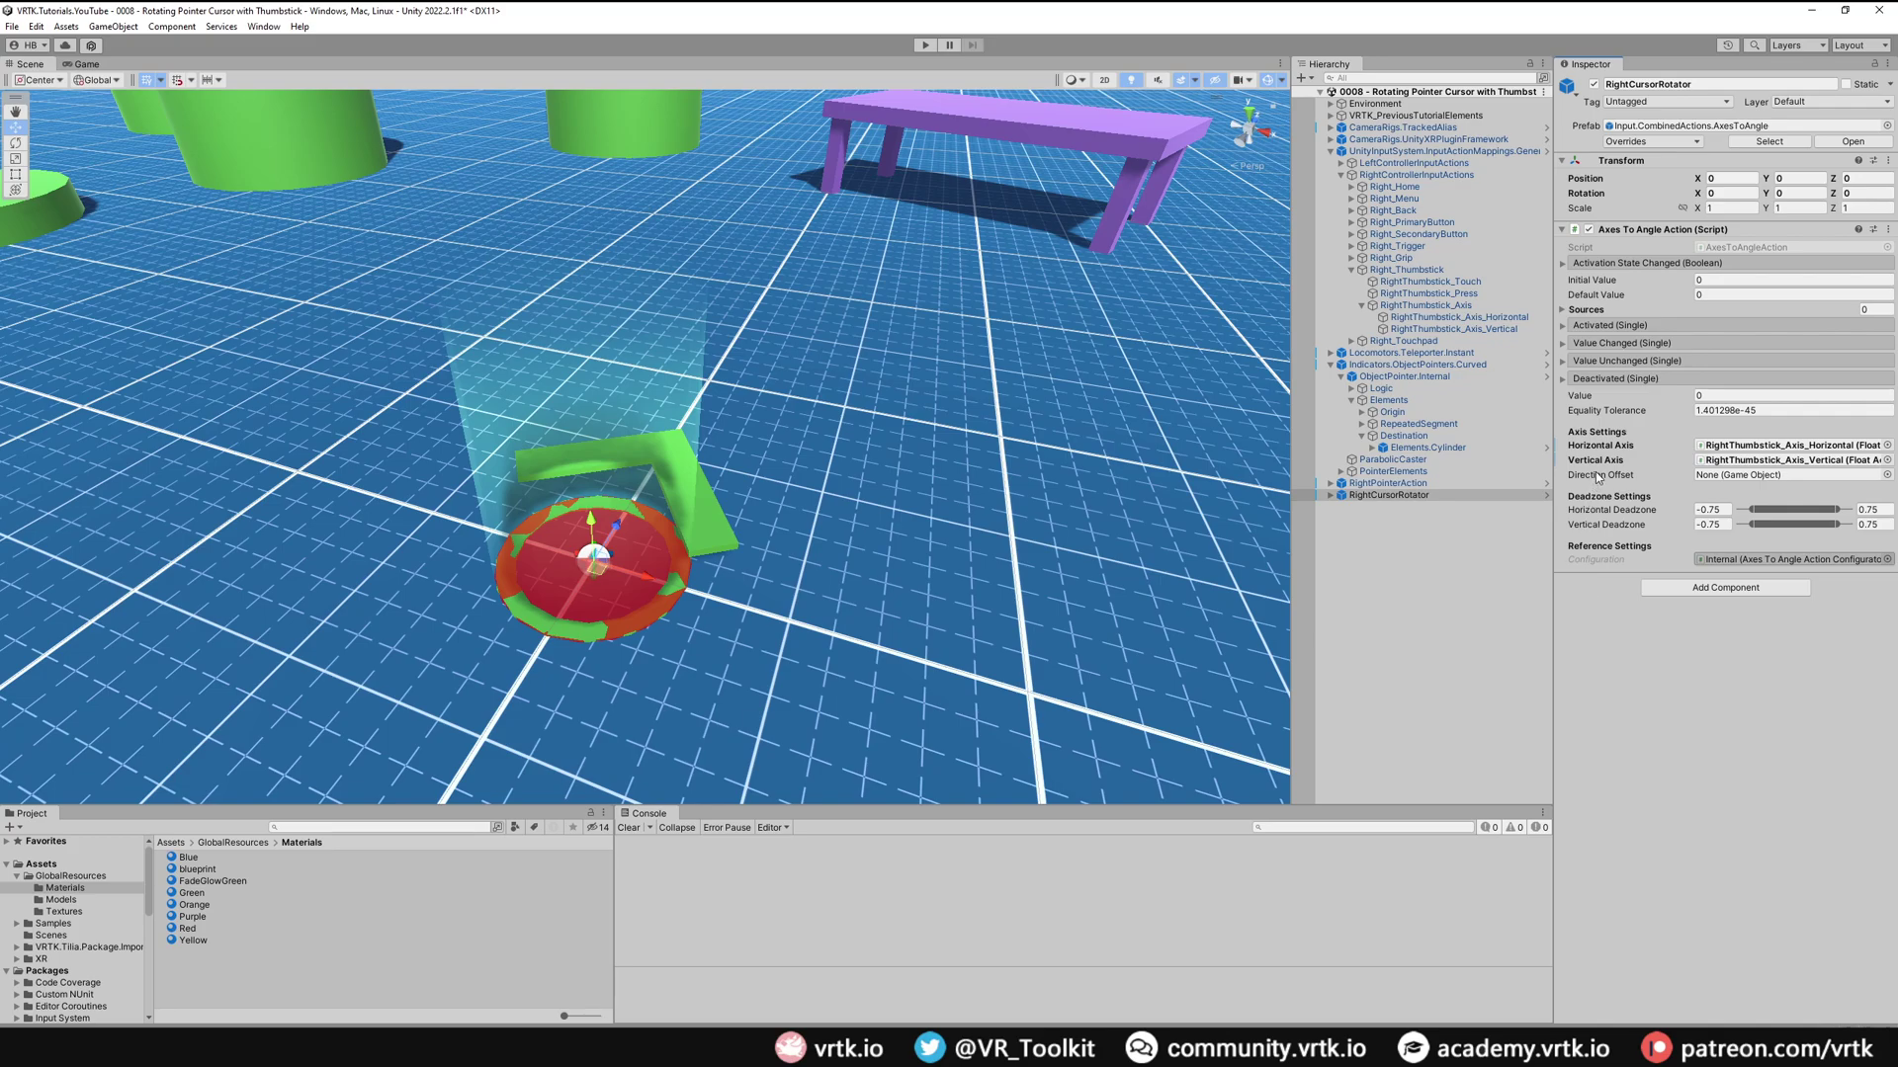
{"action": "mouse_move", "coordinate": [1598, 477]}
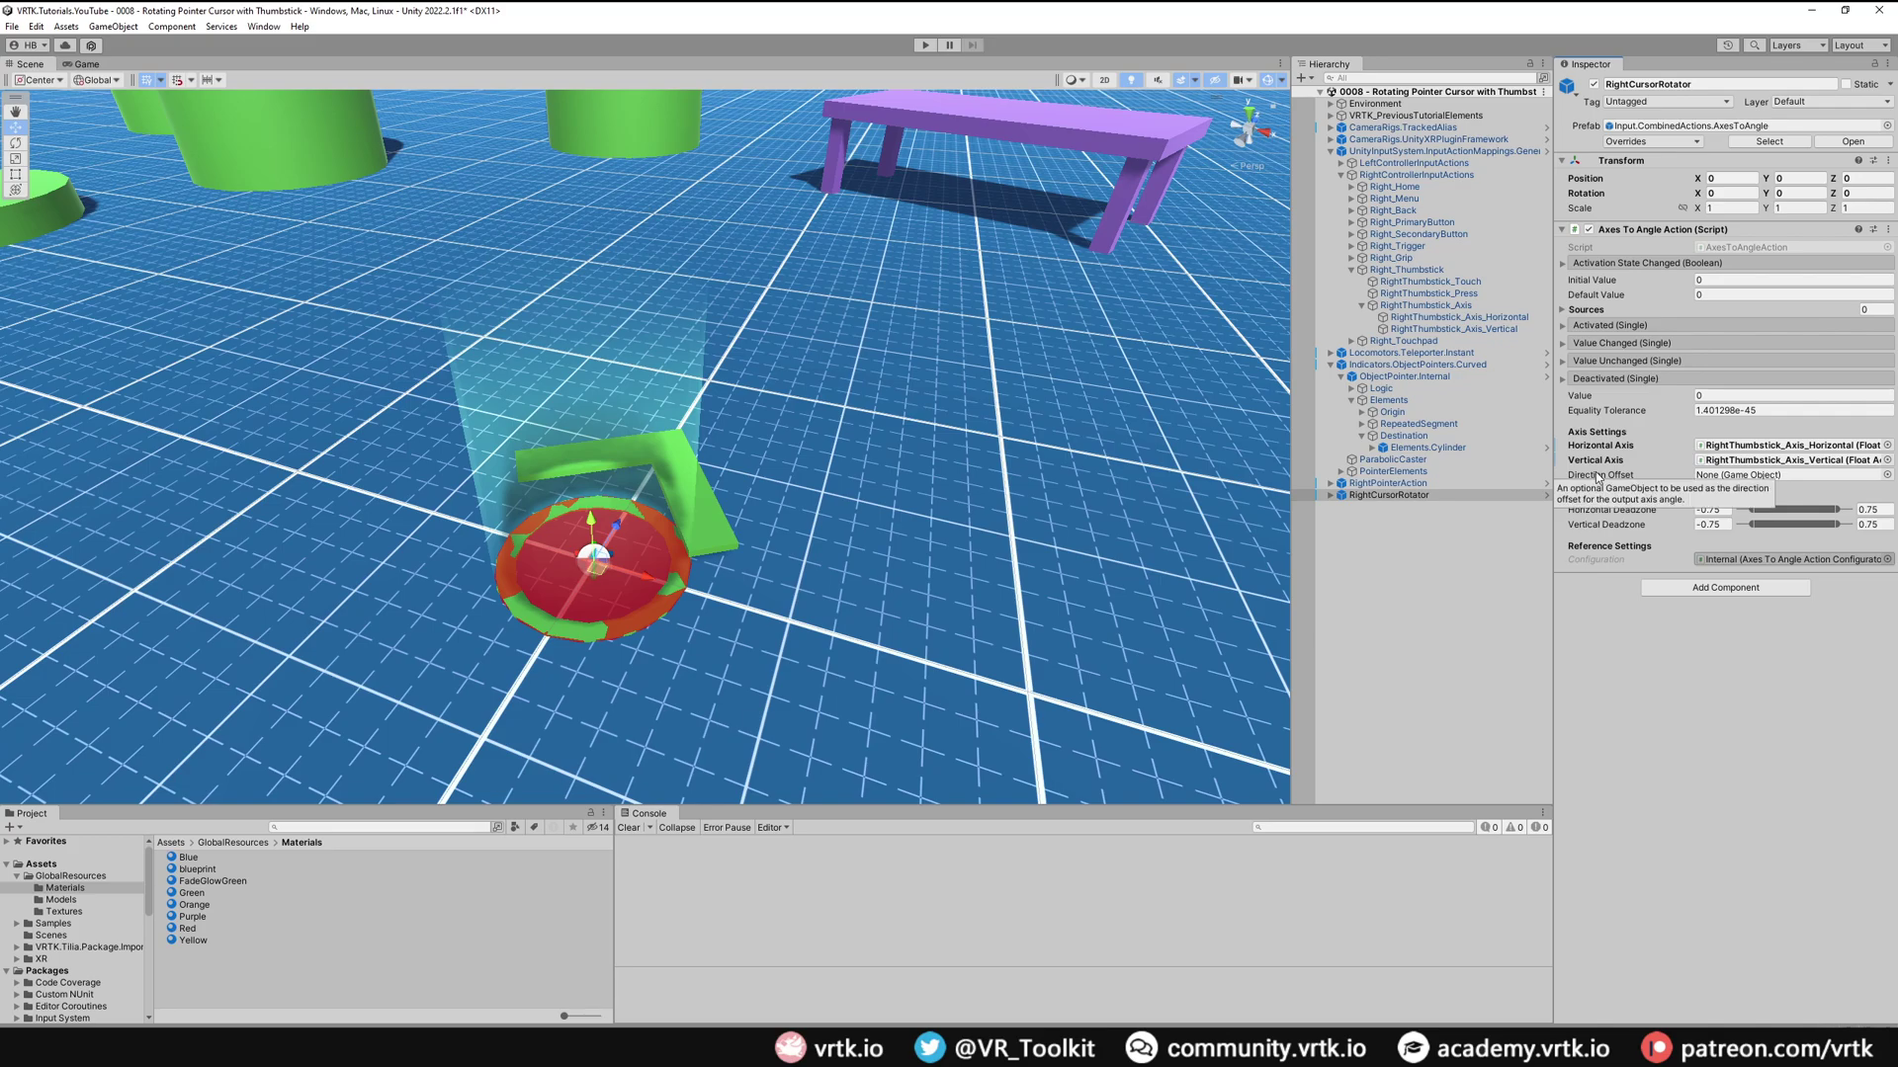
- Set HeadsetAlias from CameraRigs.TrackedAlias > Aliases as RightCursorRotator's Direction Offset
{"action": "left_click", "coordinate": [1333, 153]}
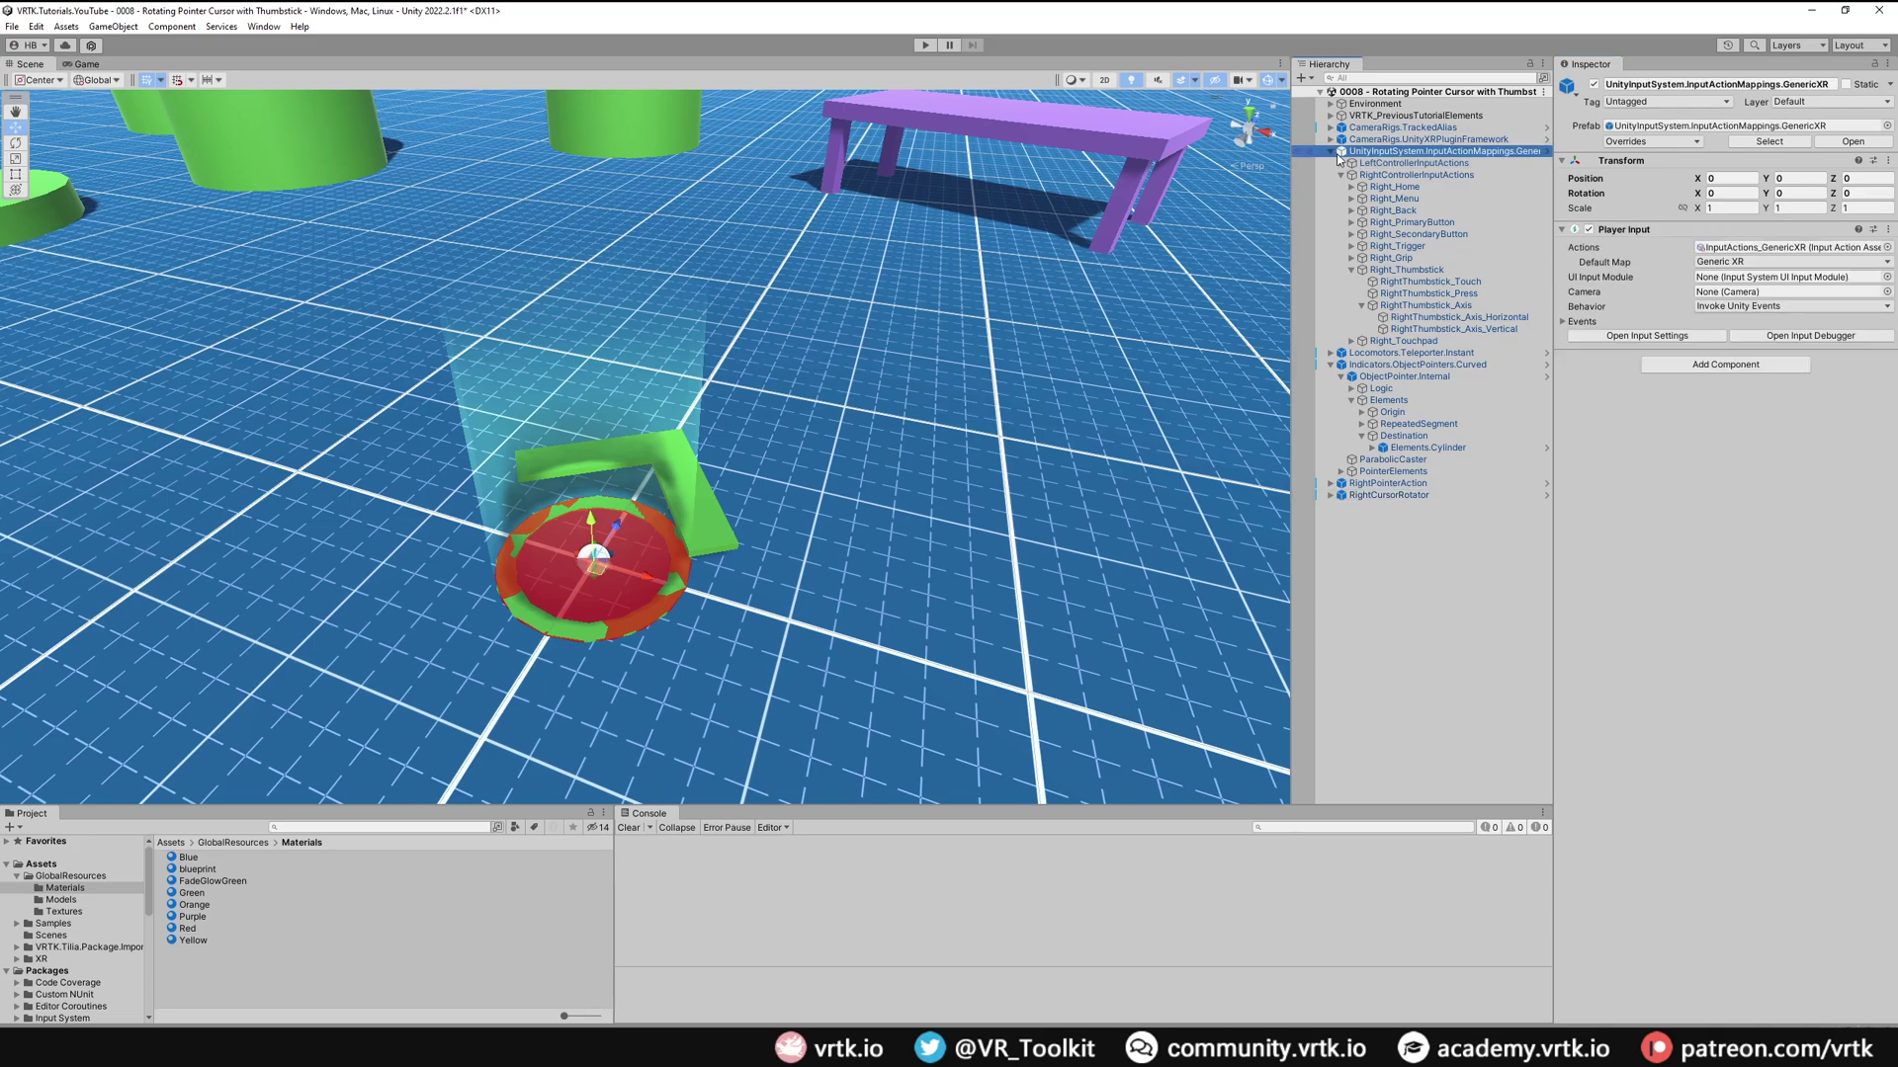
{"action": "left_click", "coordinate": [1330, 151]}
{"action": "left_click", "coordinate": [1406, 305]}
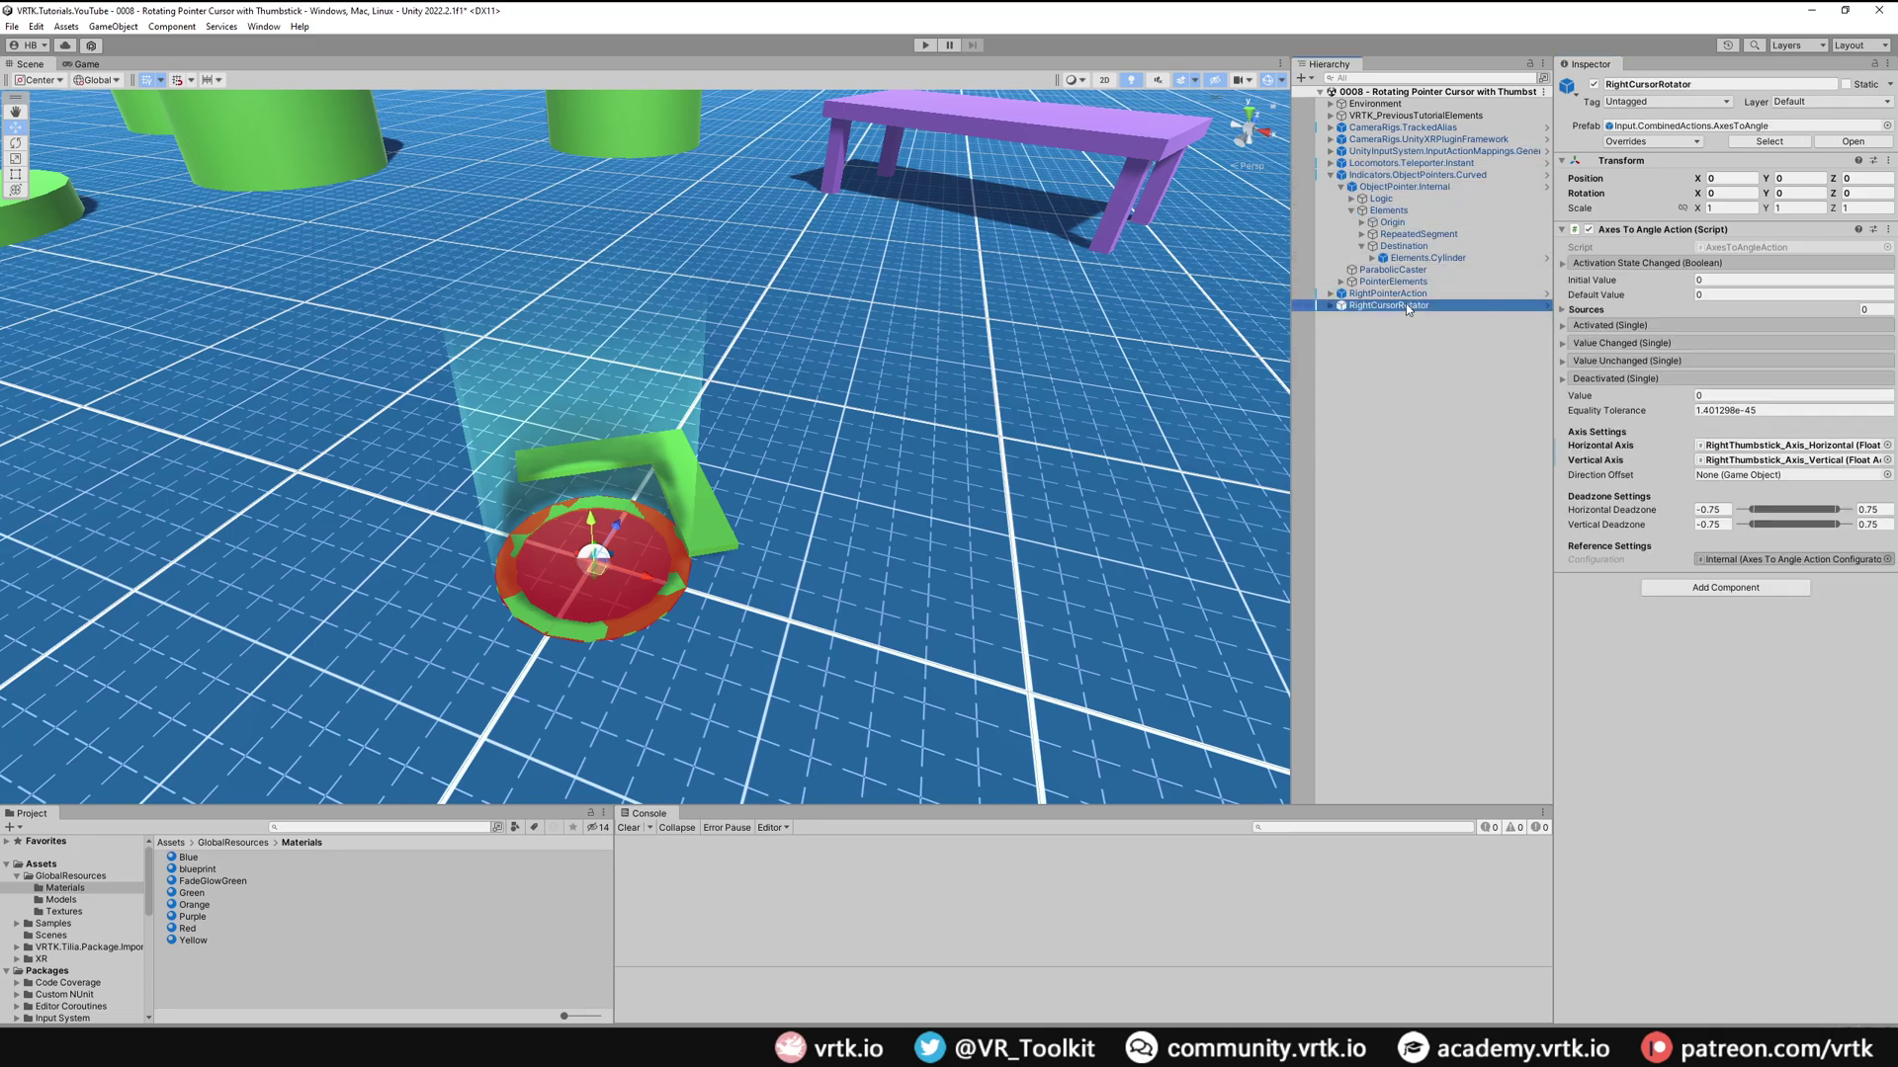
{"action": "left_click", "coordinate": [1330, 127]}
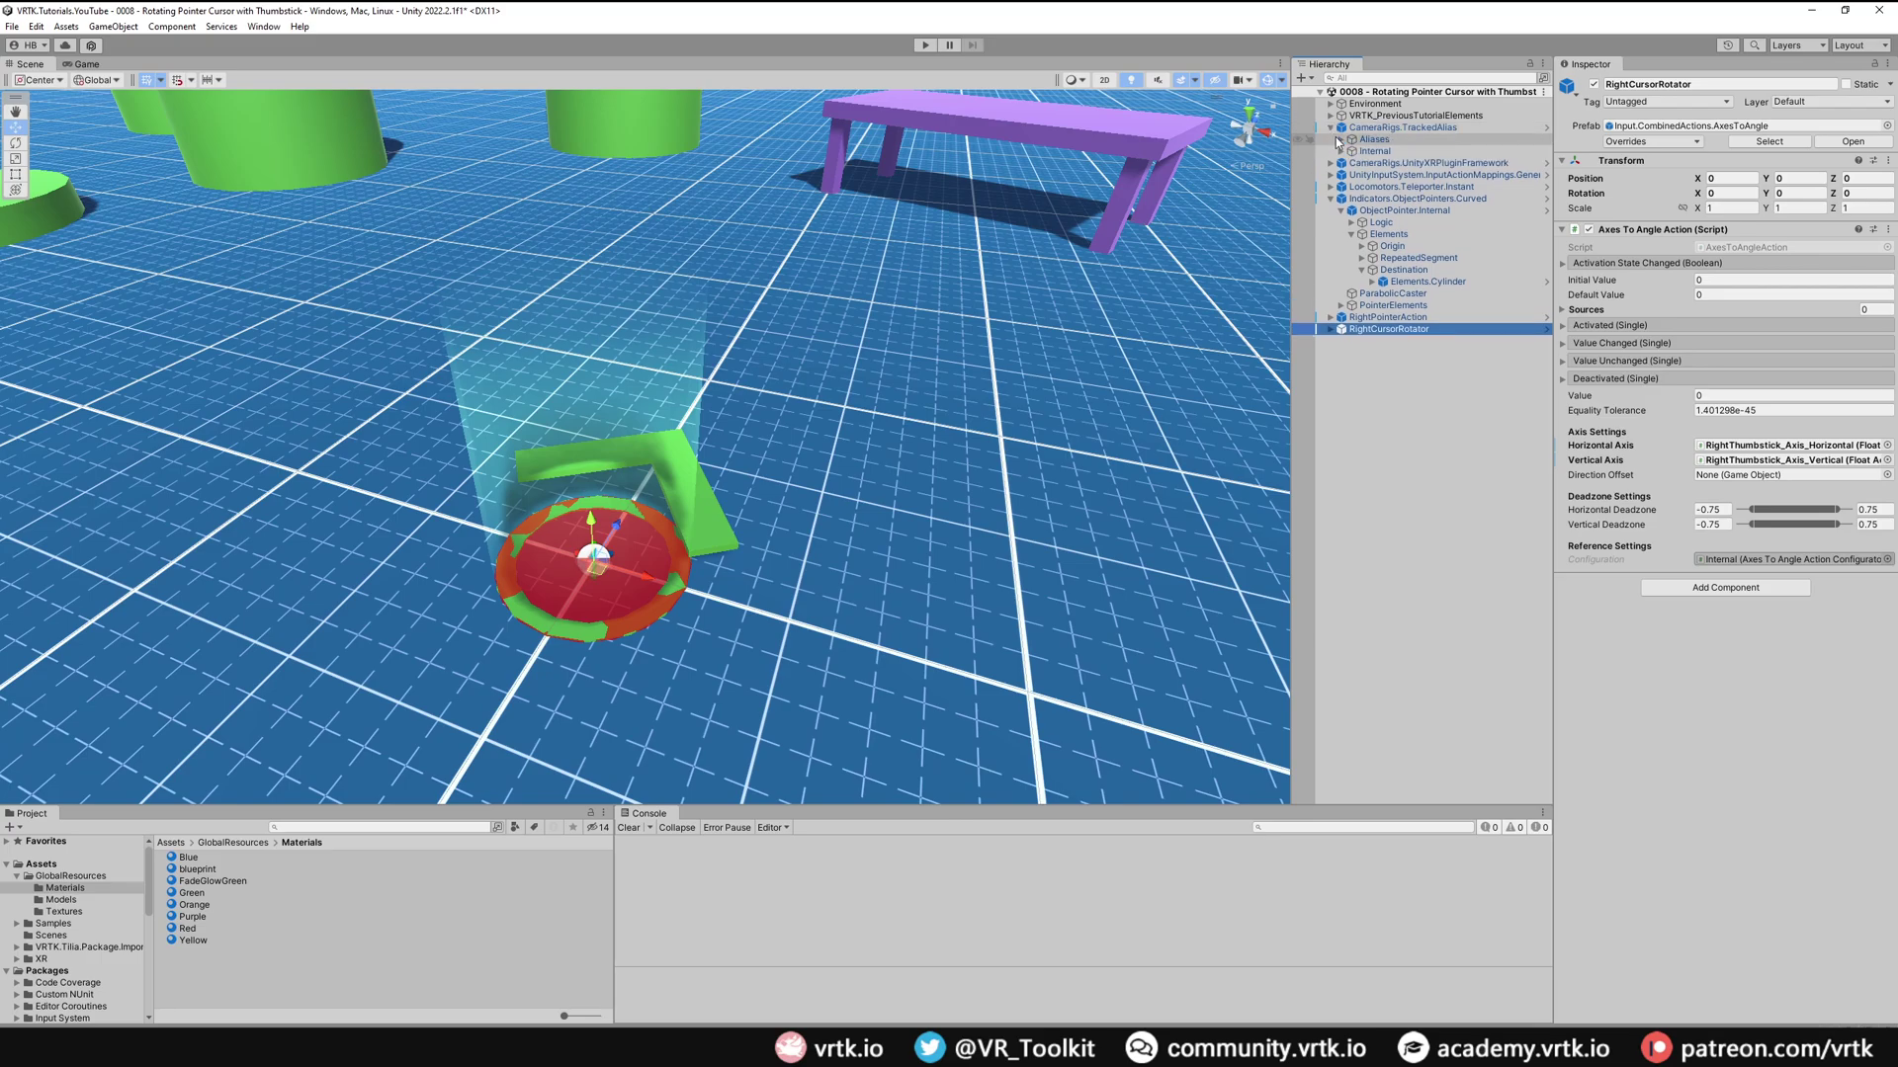
{"action": "left_click", "coordinate": [1340, 141]}
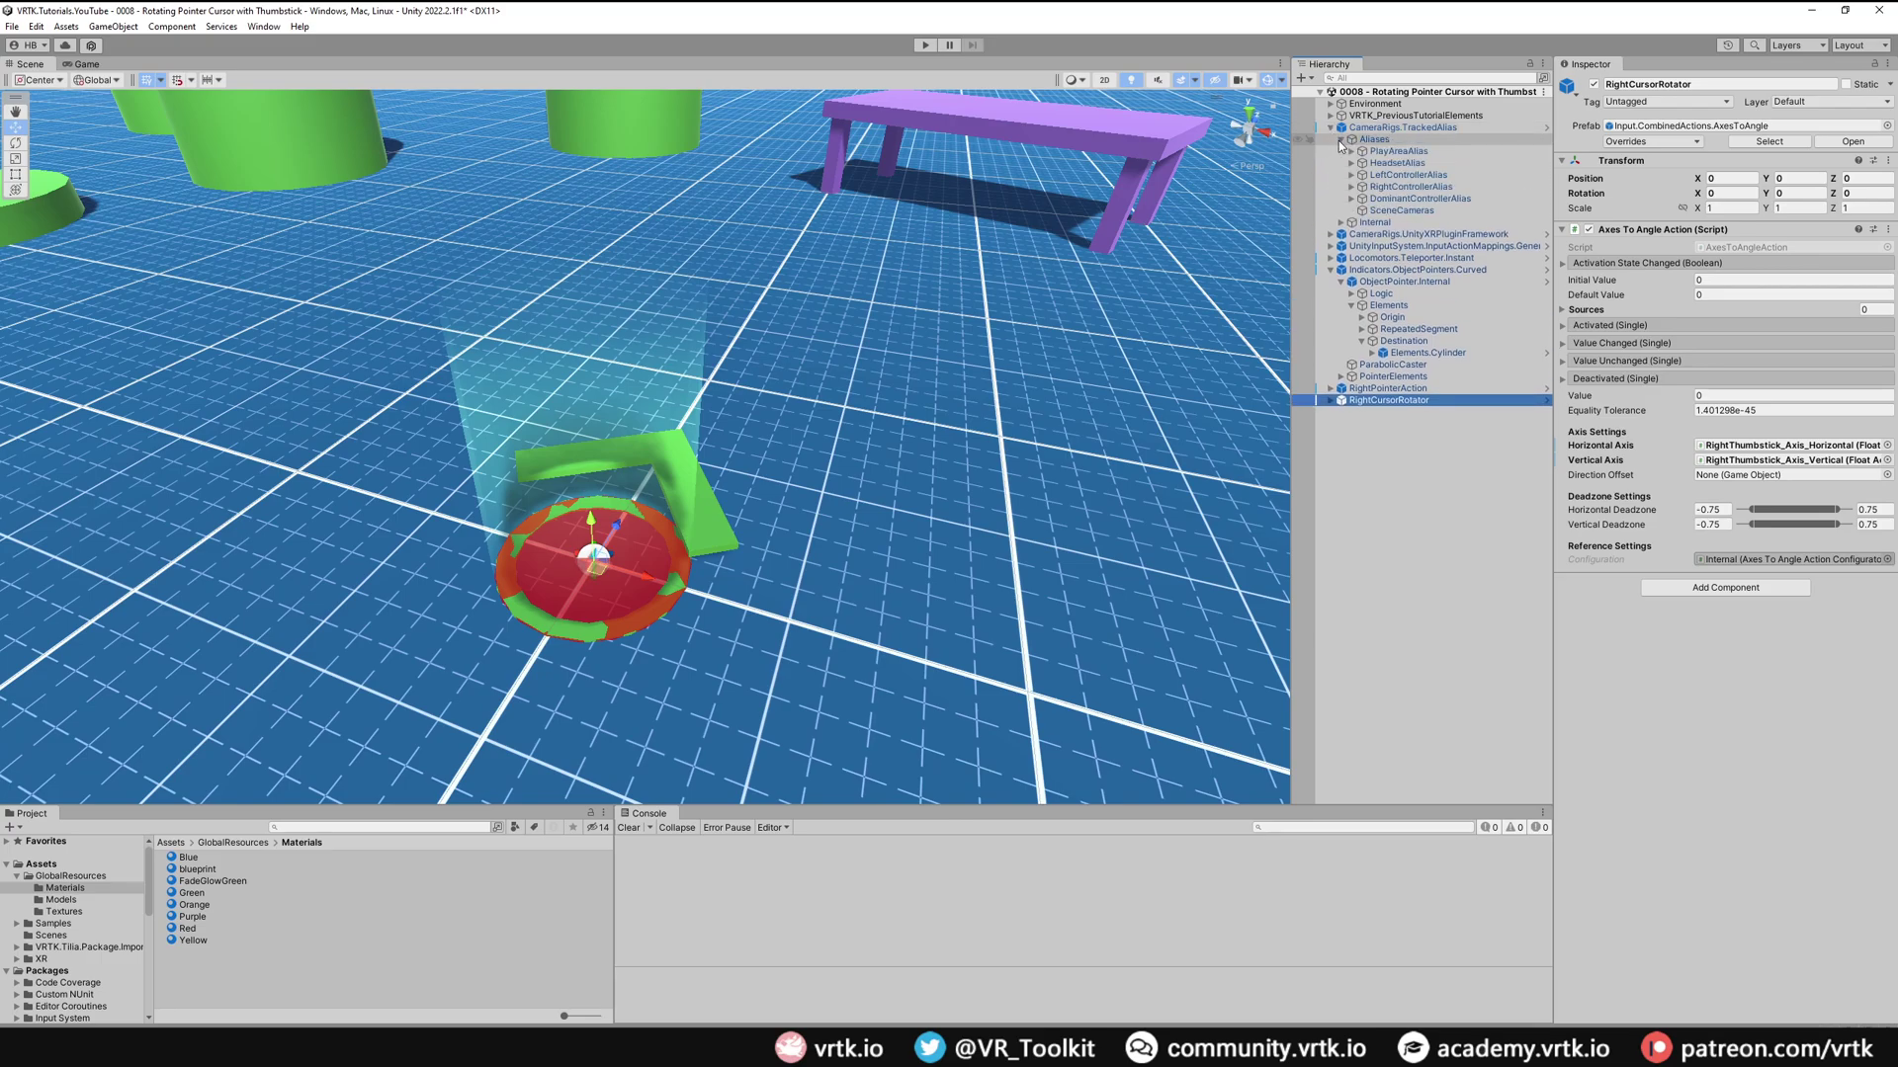
{"action": "left_click_drag", "start_coordinate": [1396, 163], "coordinate": [1713, 478]}
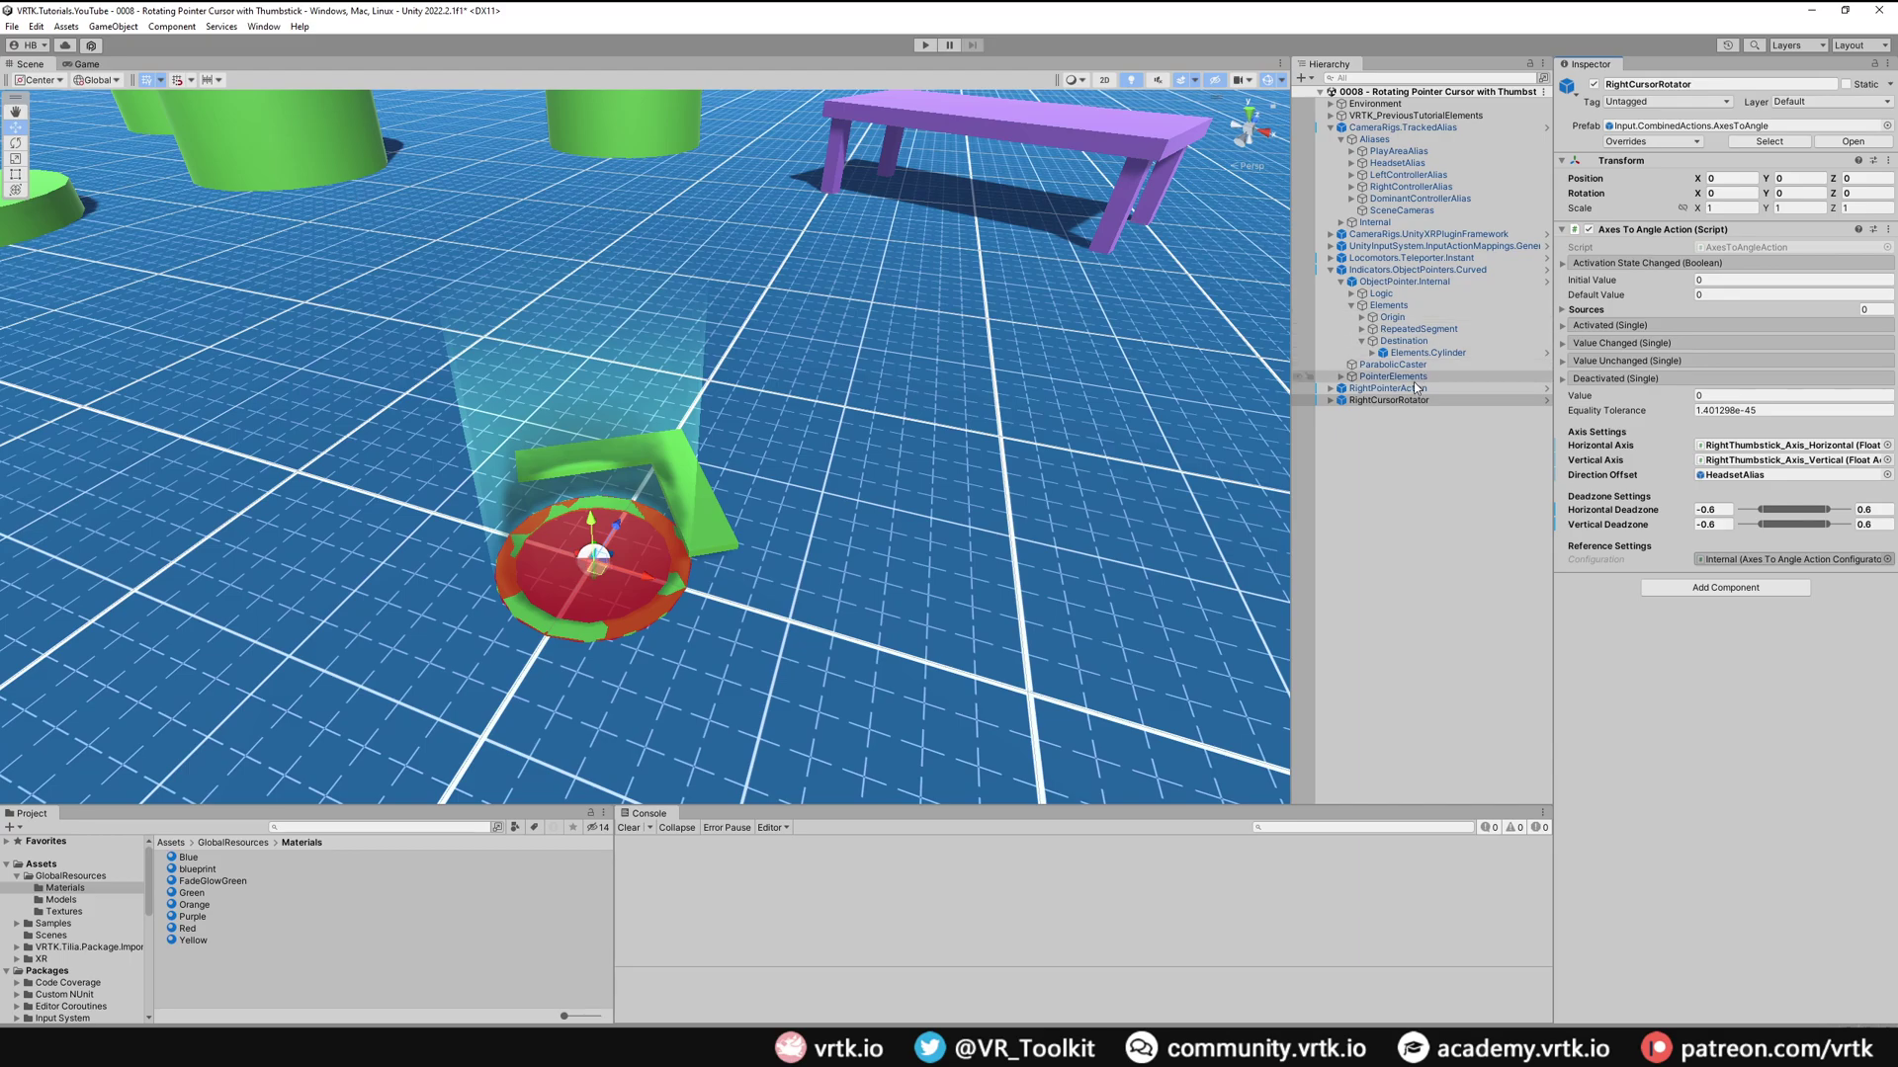
- Create an empty GameObject named RightCursorRotatorLogic in the hierarchy
{"action": "left_click", "coordinate": [1332, 418]}
{"action": "right_click", "coordinate": [1333, 417]}
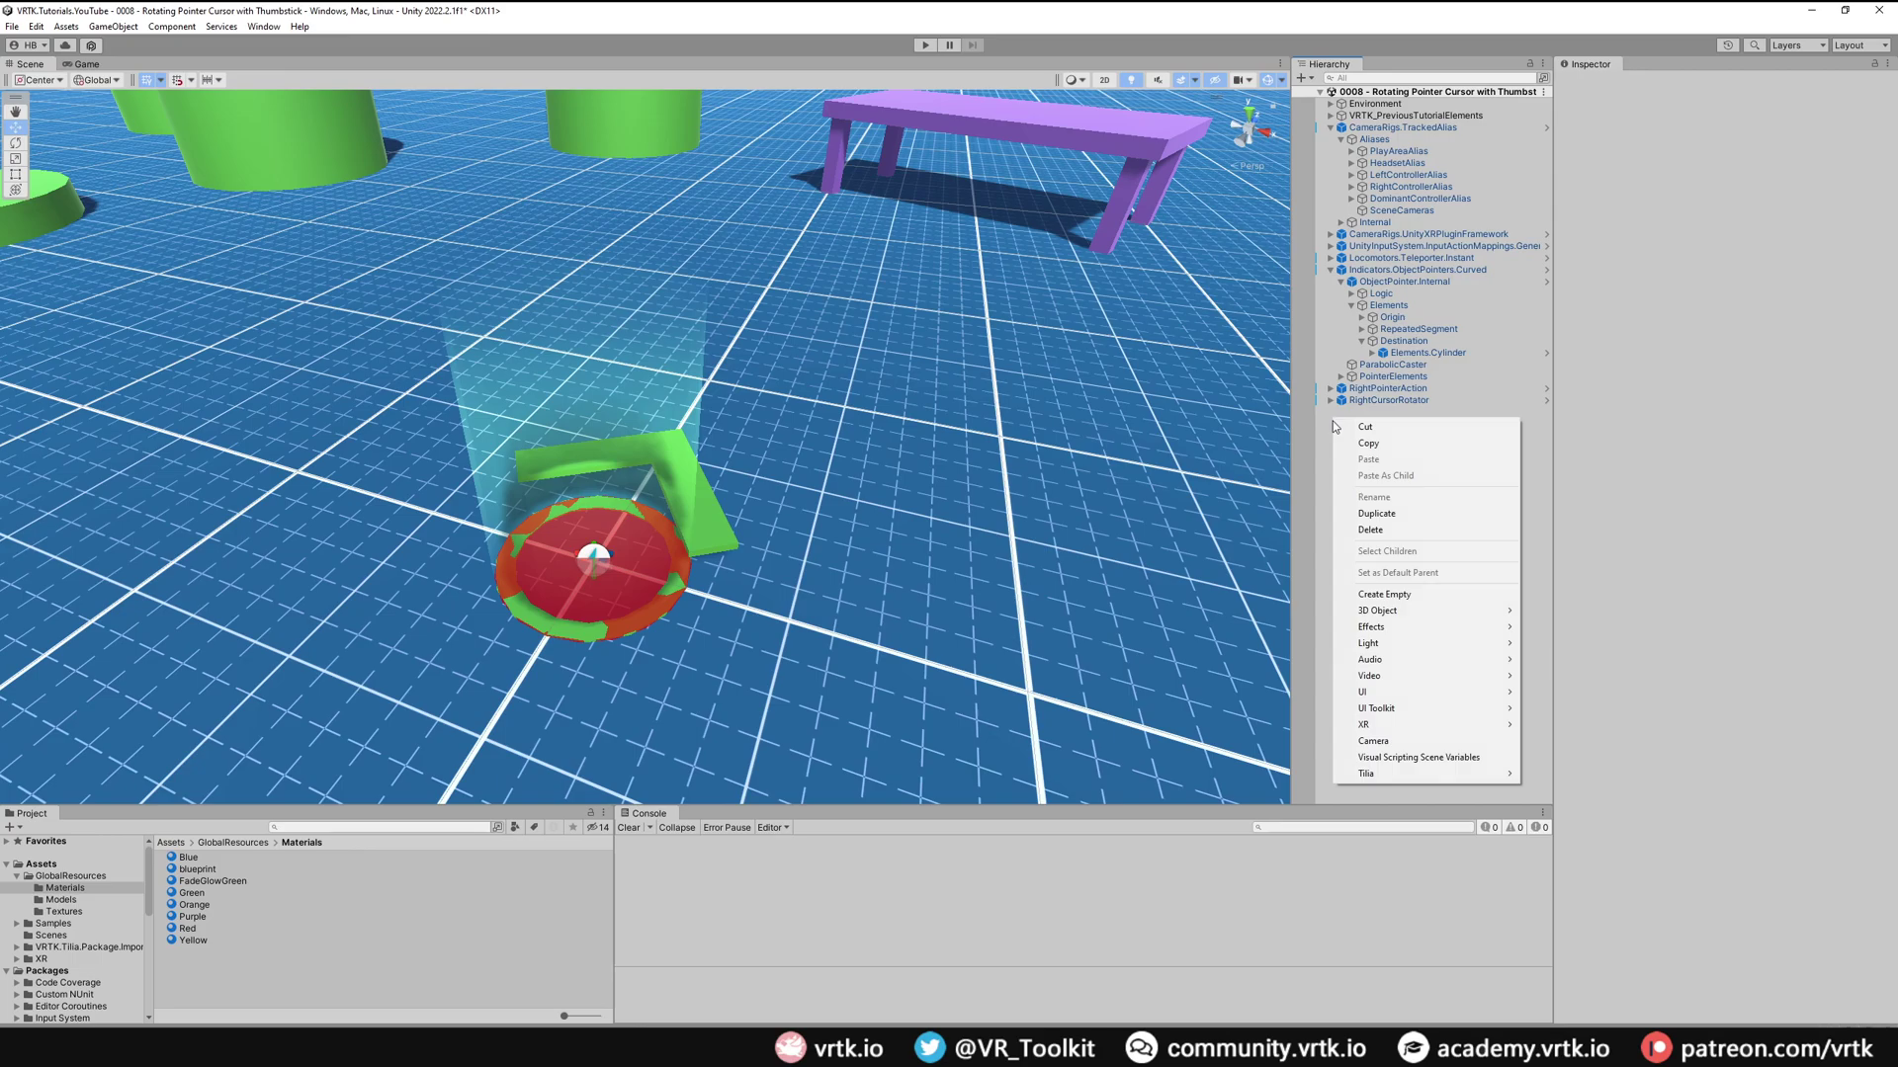
{"action": "left_click", "coordinate": [1435, 593]}
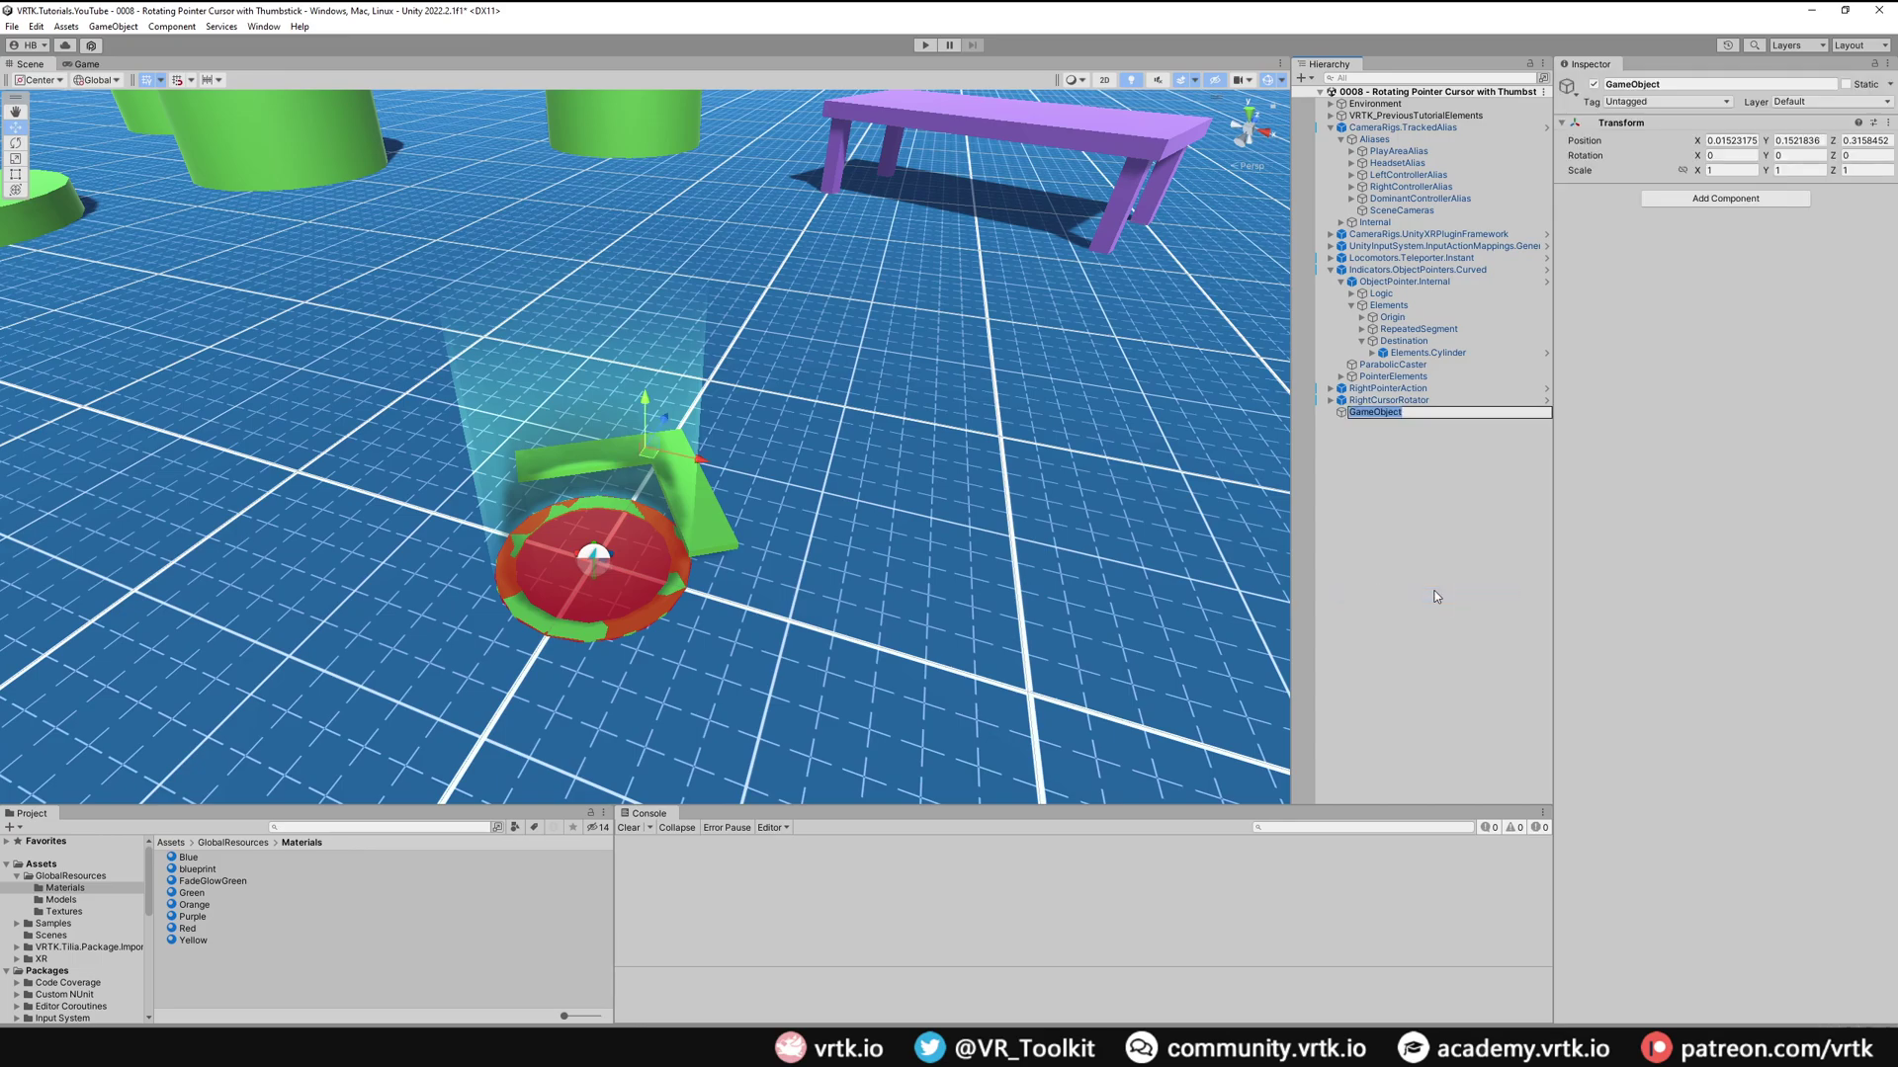
{"action": "type", "text": "RightCursorRotatorLogic"}
{"action": "left_click", "coordinate": [1439, 400]}
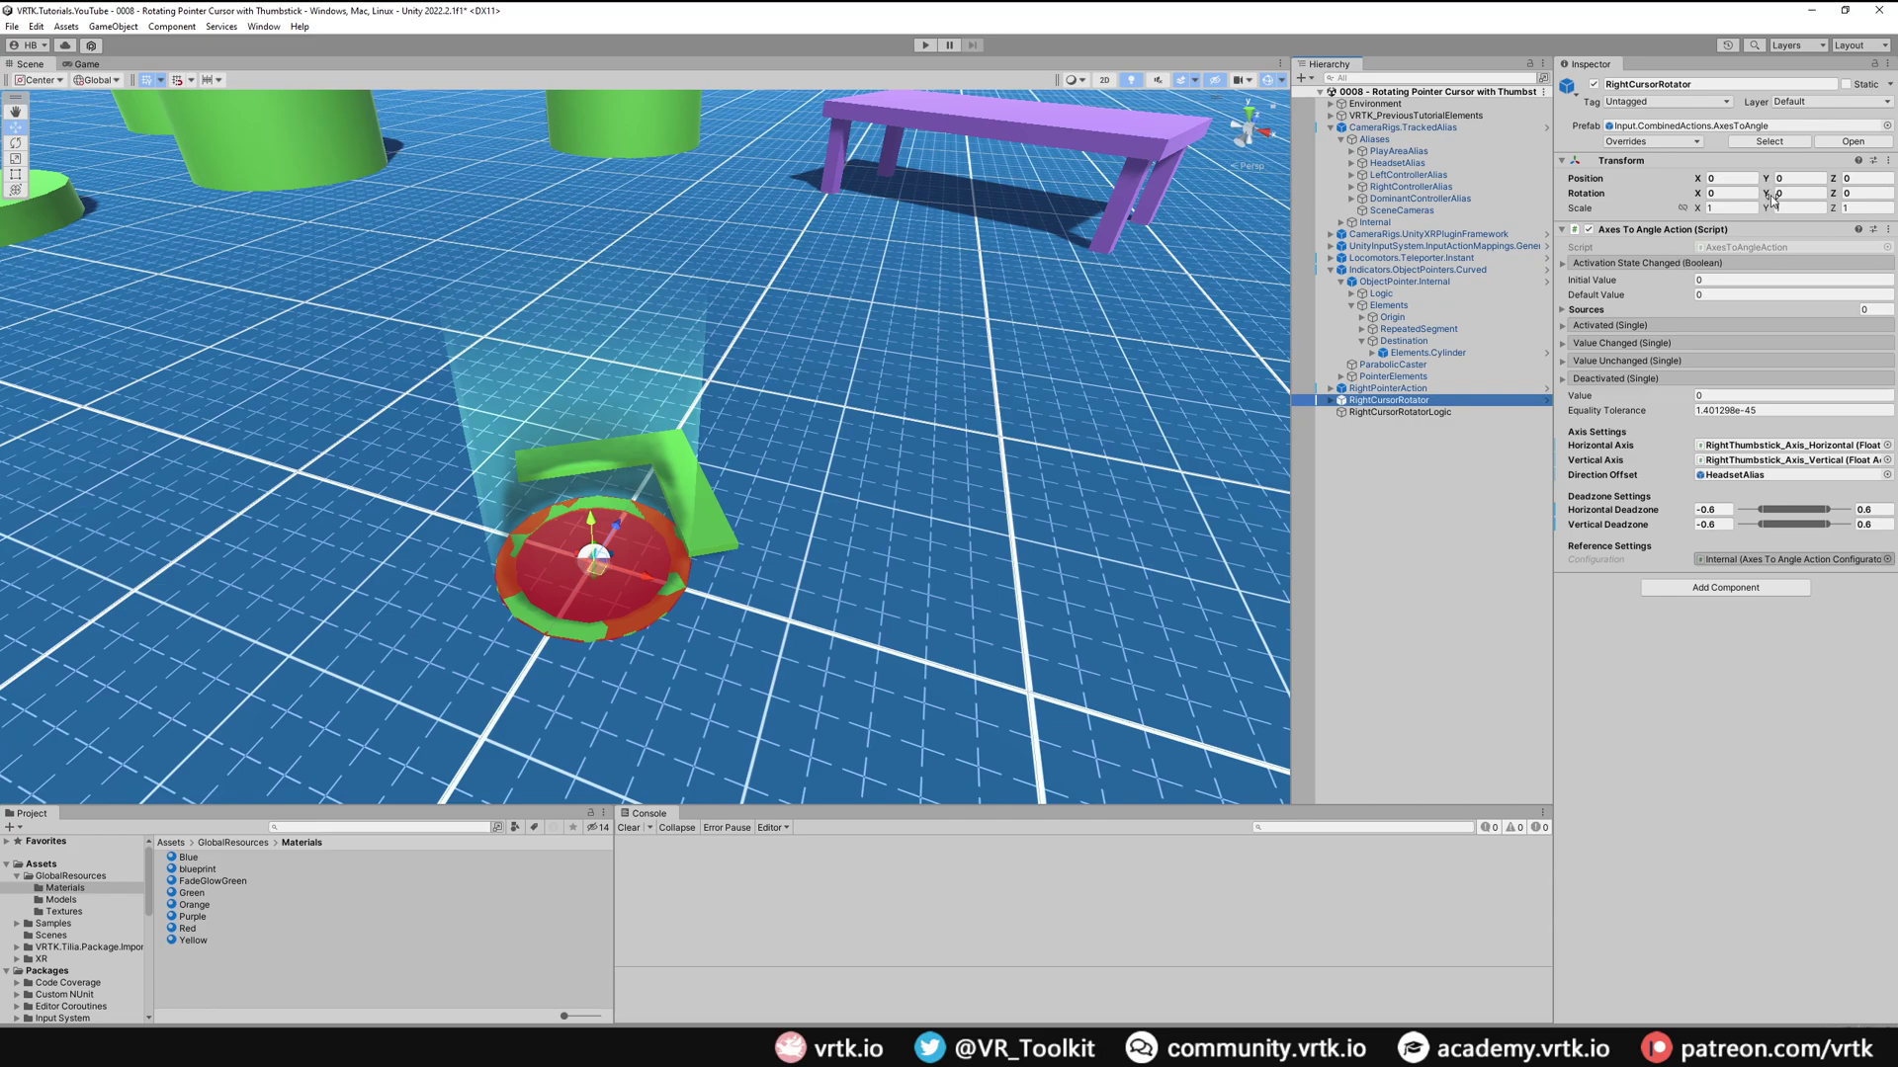
- Add Float To Vector 3 and Transform Euler Rotation Mutator components to RightCursorRotatorLogic
{"action": "left_click", "coordinate": [1438, 412]}
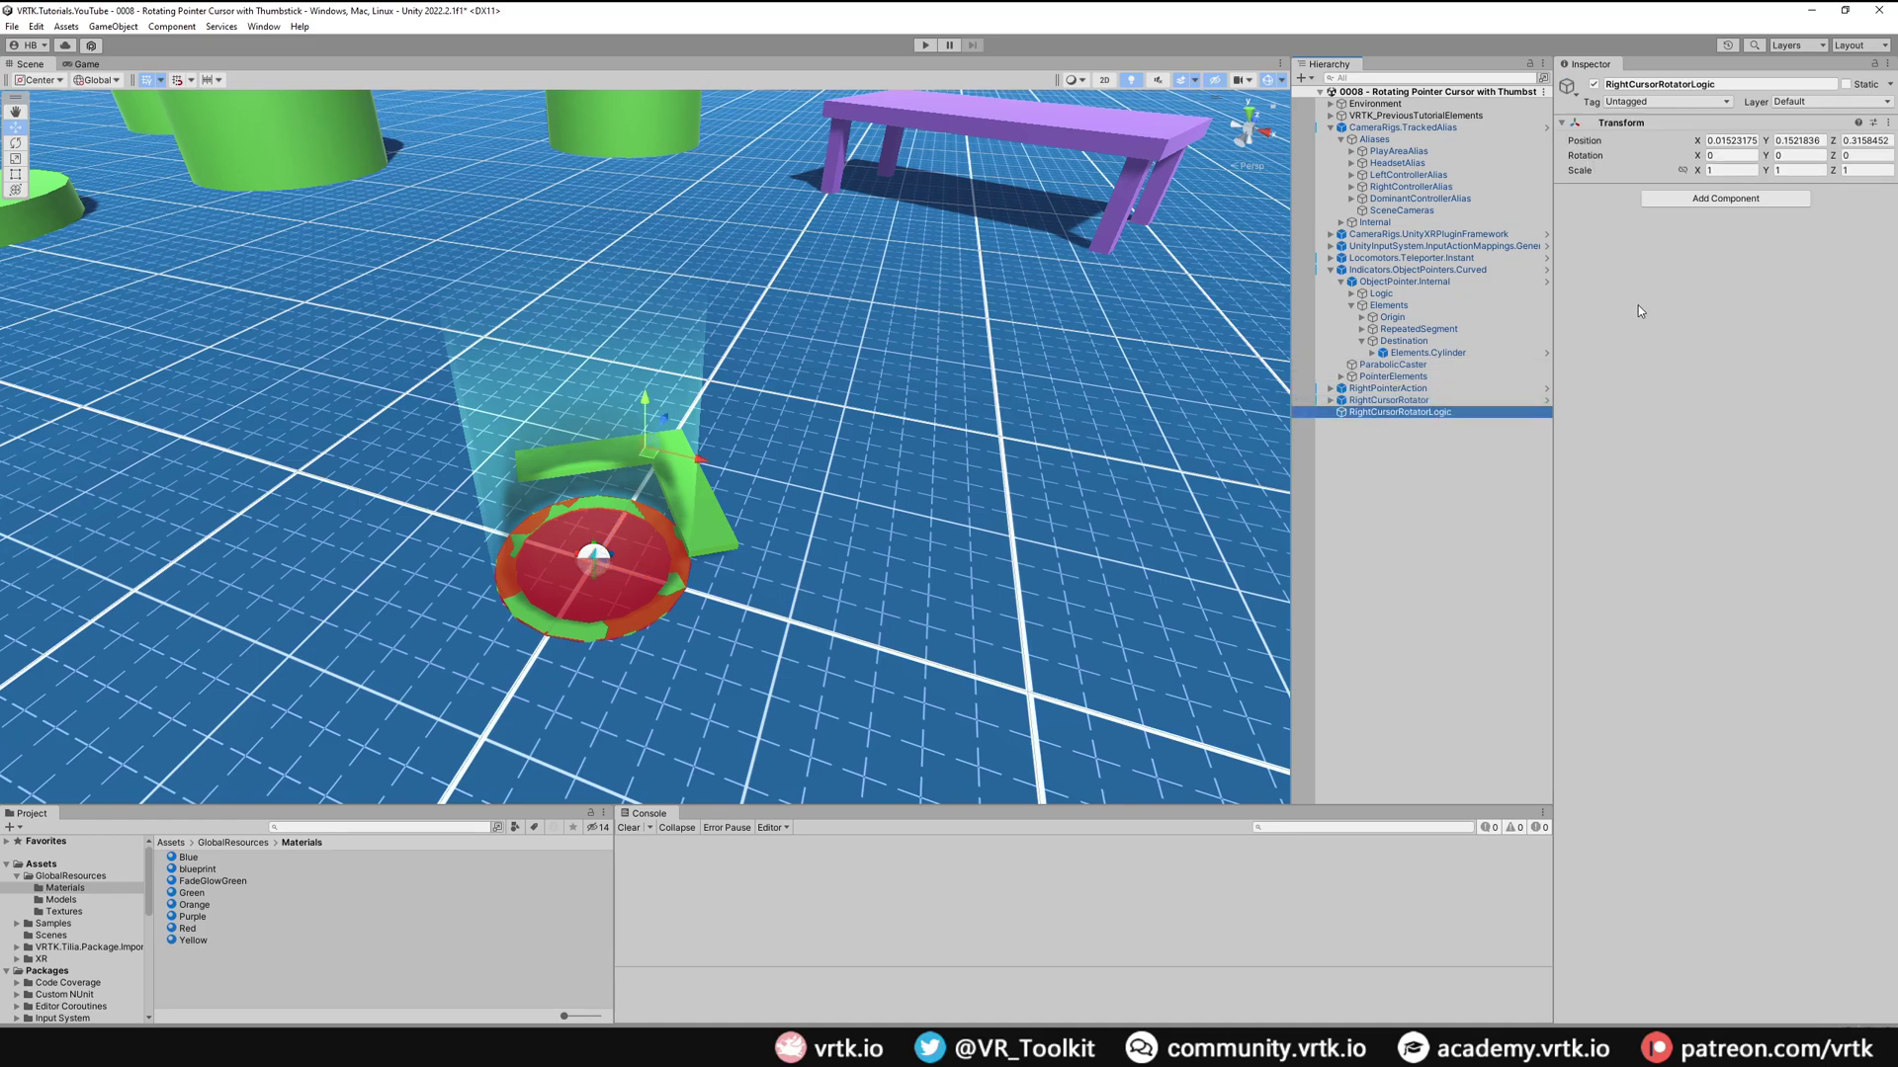
{"action": "left_click", "coordinate": [1744, 200]}
{"action": "left_click", "coordinate": [1685, 246]}
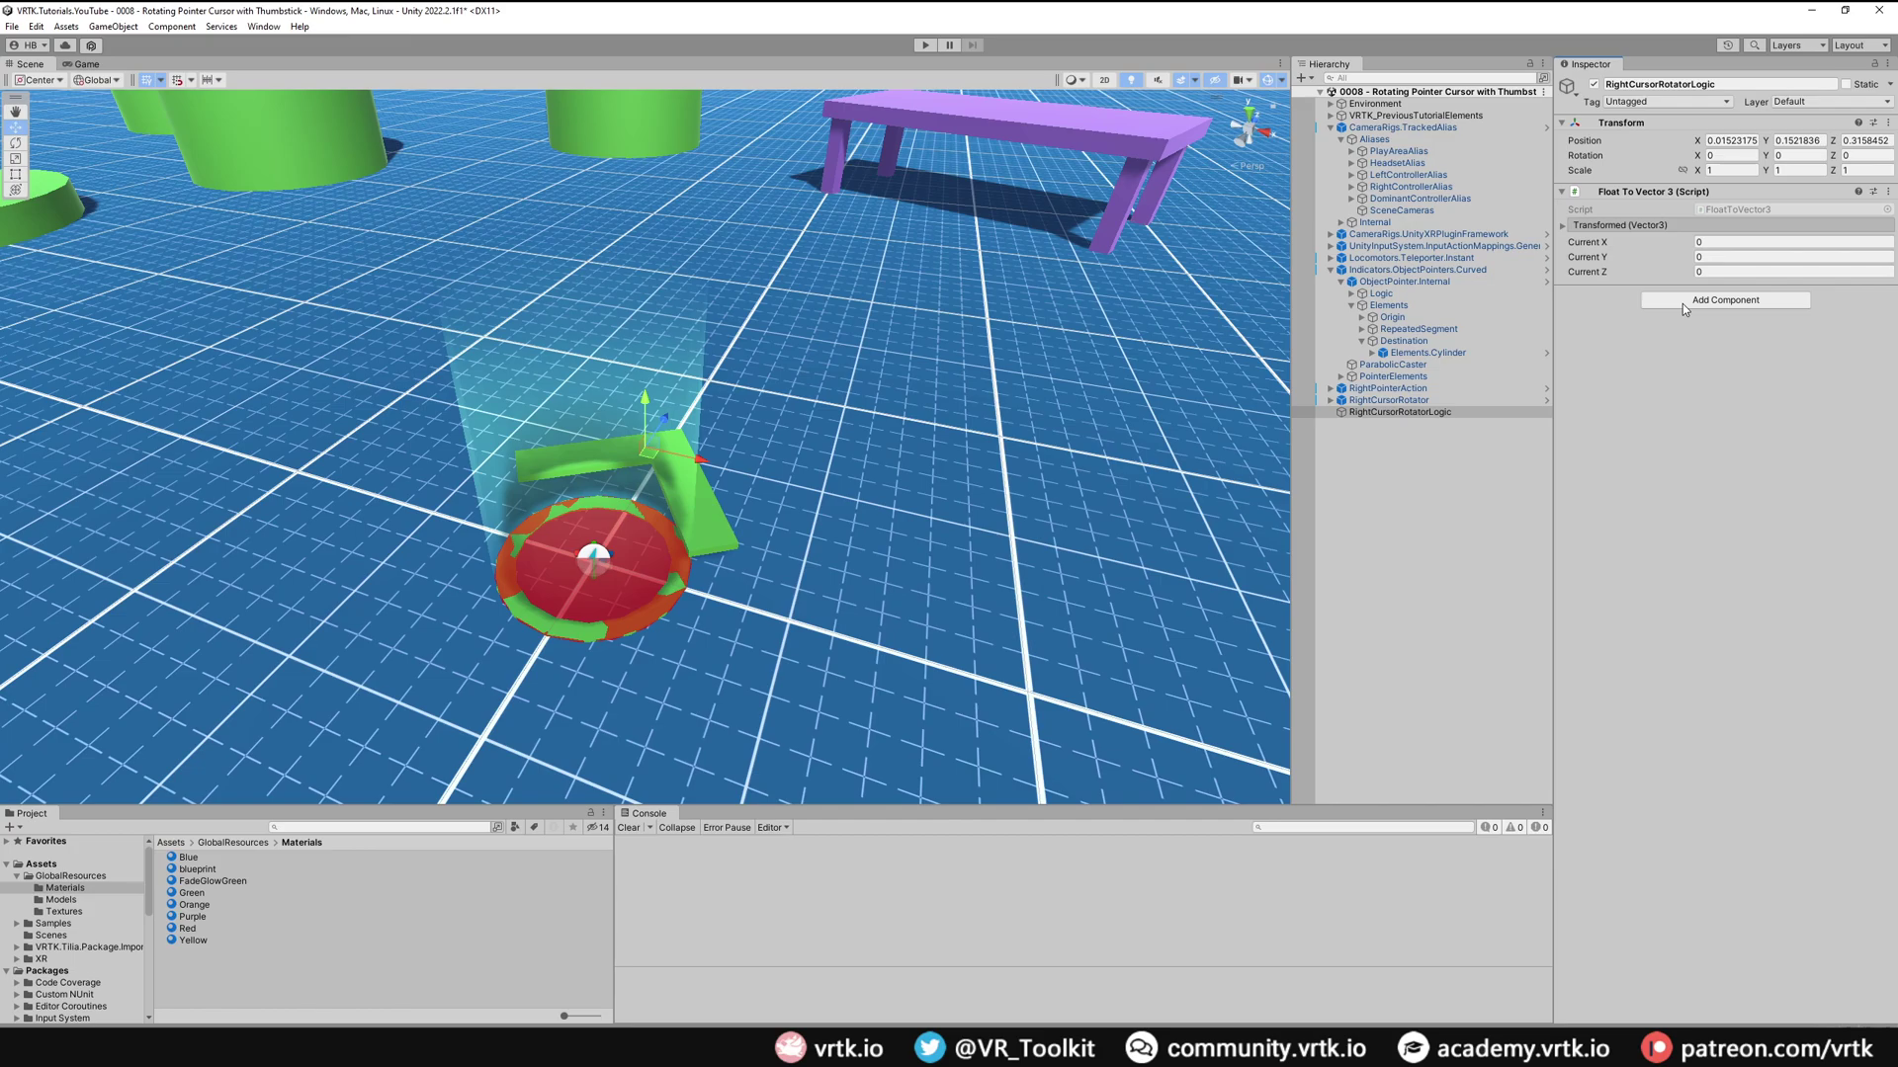
{"action": "left_click", "coordinate": [1682, 305]}
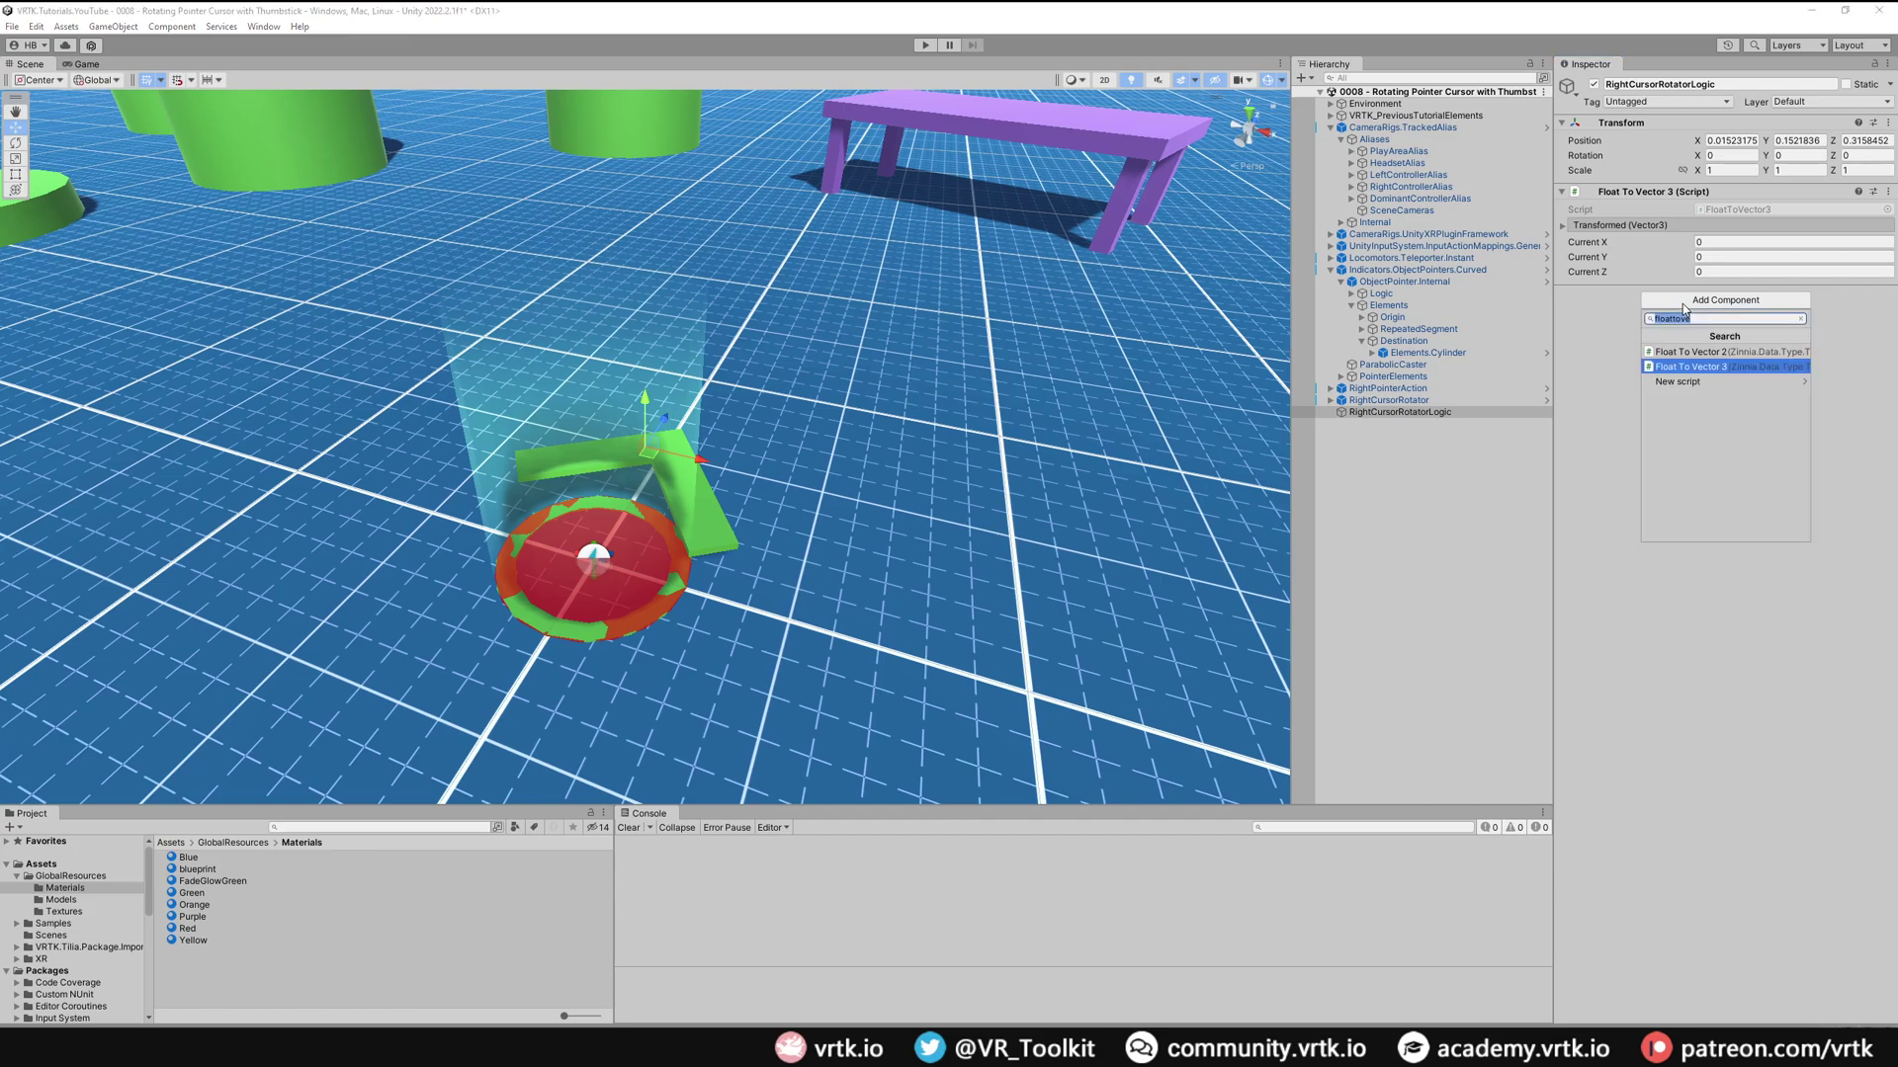
{"action": "key", "text": "Return"}
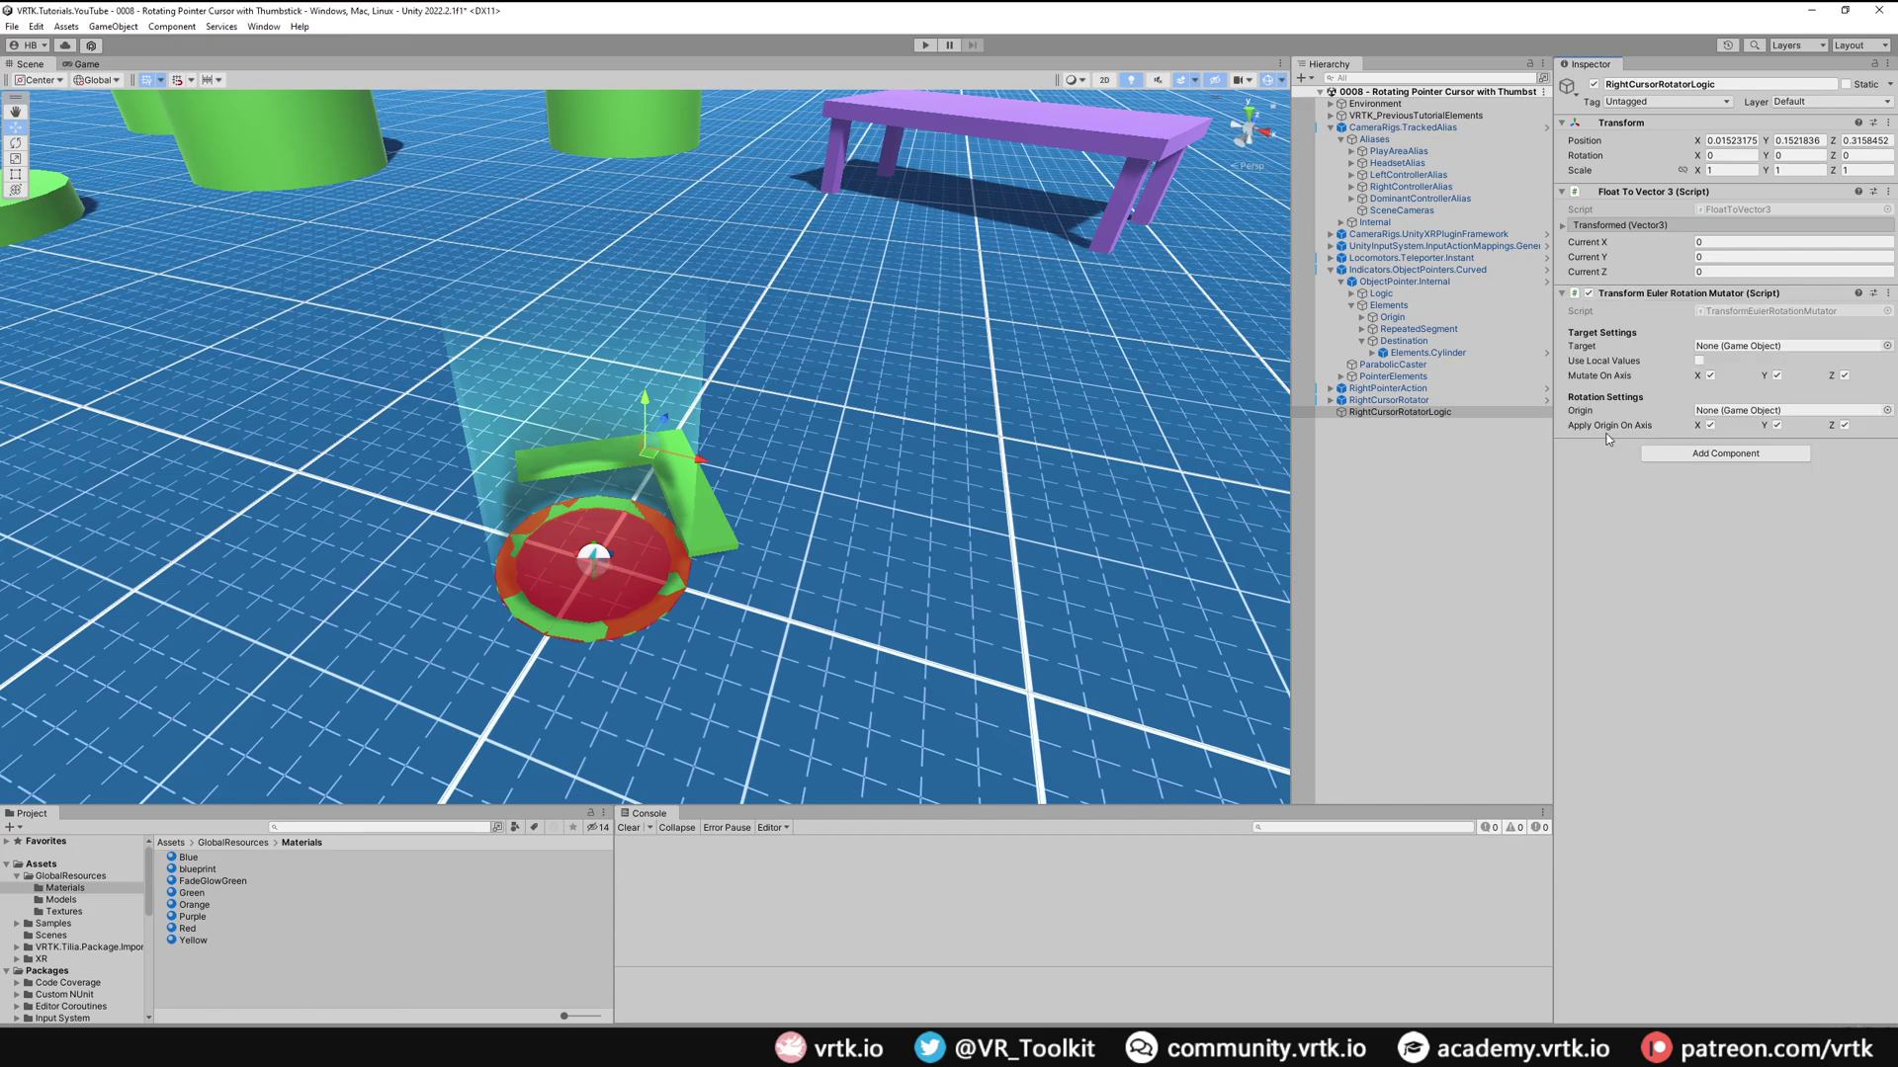
- Add two Value Changed listeners on RightCursorRotator, both targeting RightCursorRotatorLogic
{"action": "left_click", "coordinate": [1386, 400]}
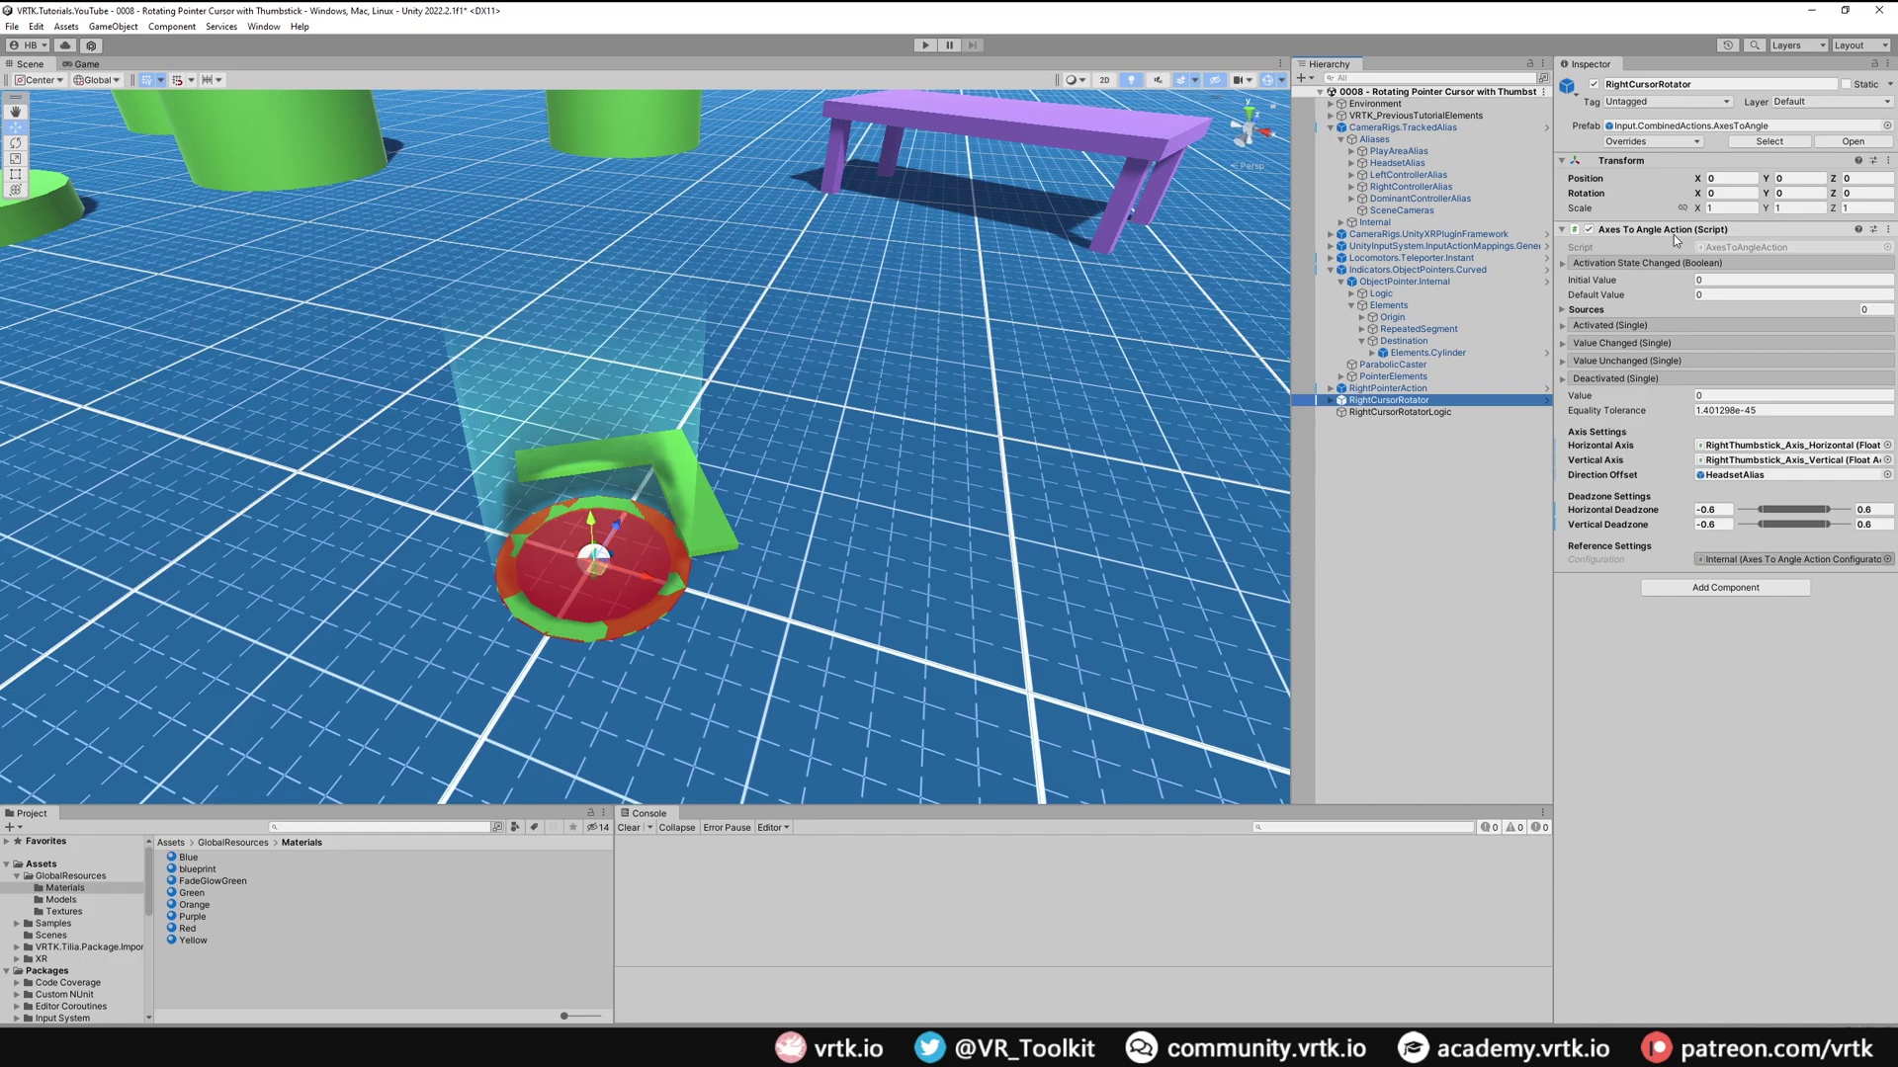
{"action": "left_click", "coordinate": [1597, 344]}
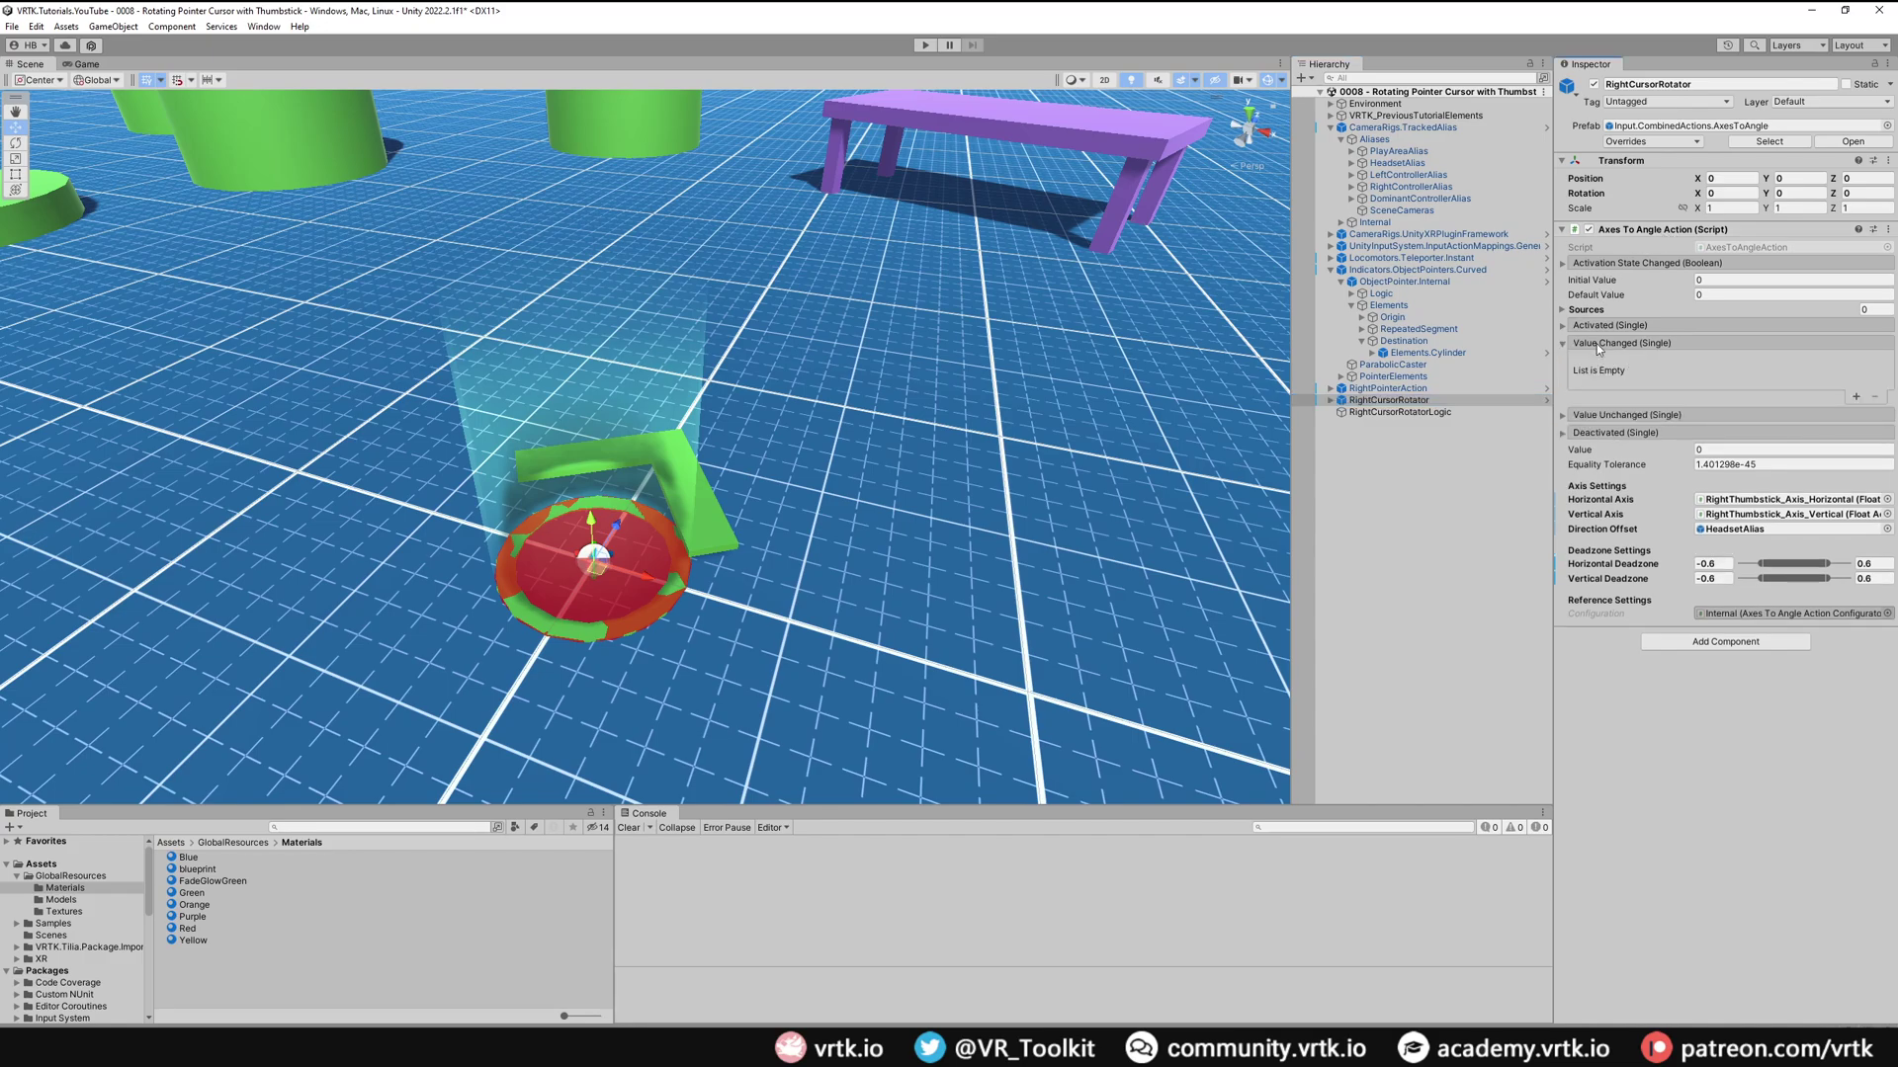
{"action": "left_click", "coordinate": [1855, 397]}
{"action": "left_click", "coordinate": [1855, 399]}
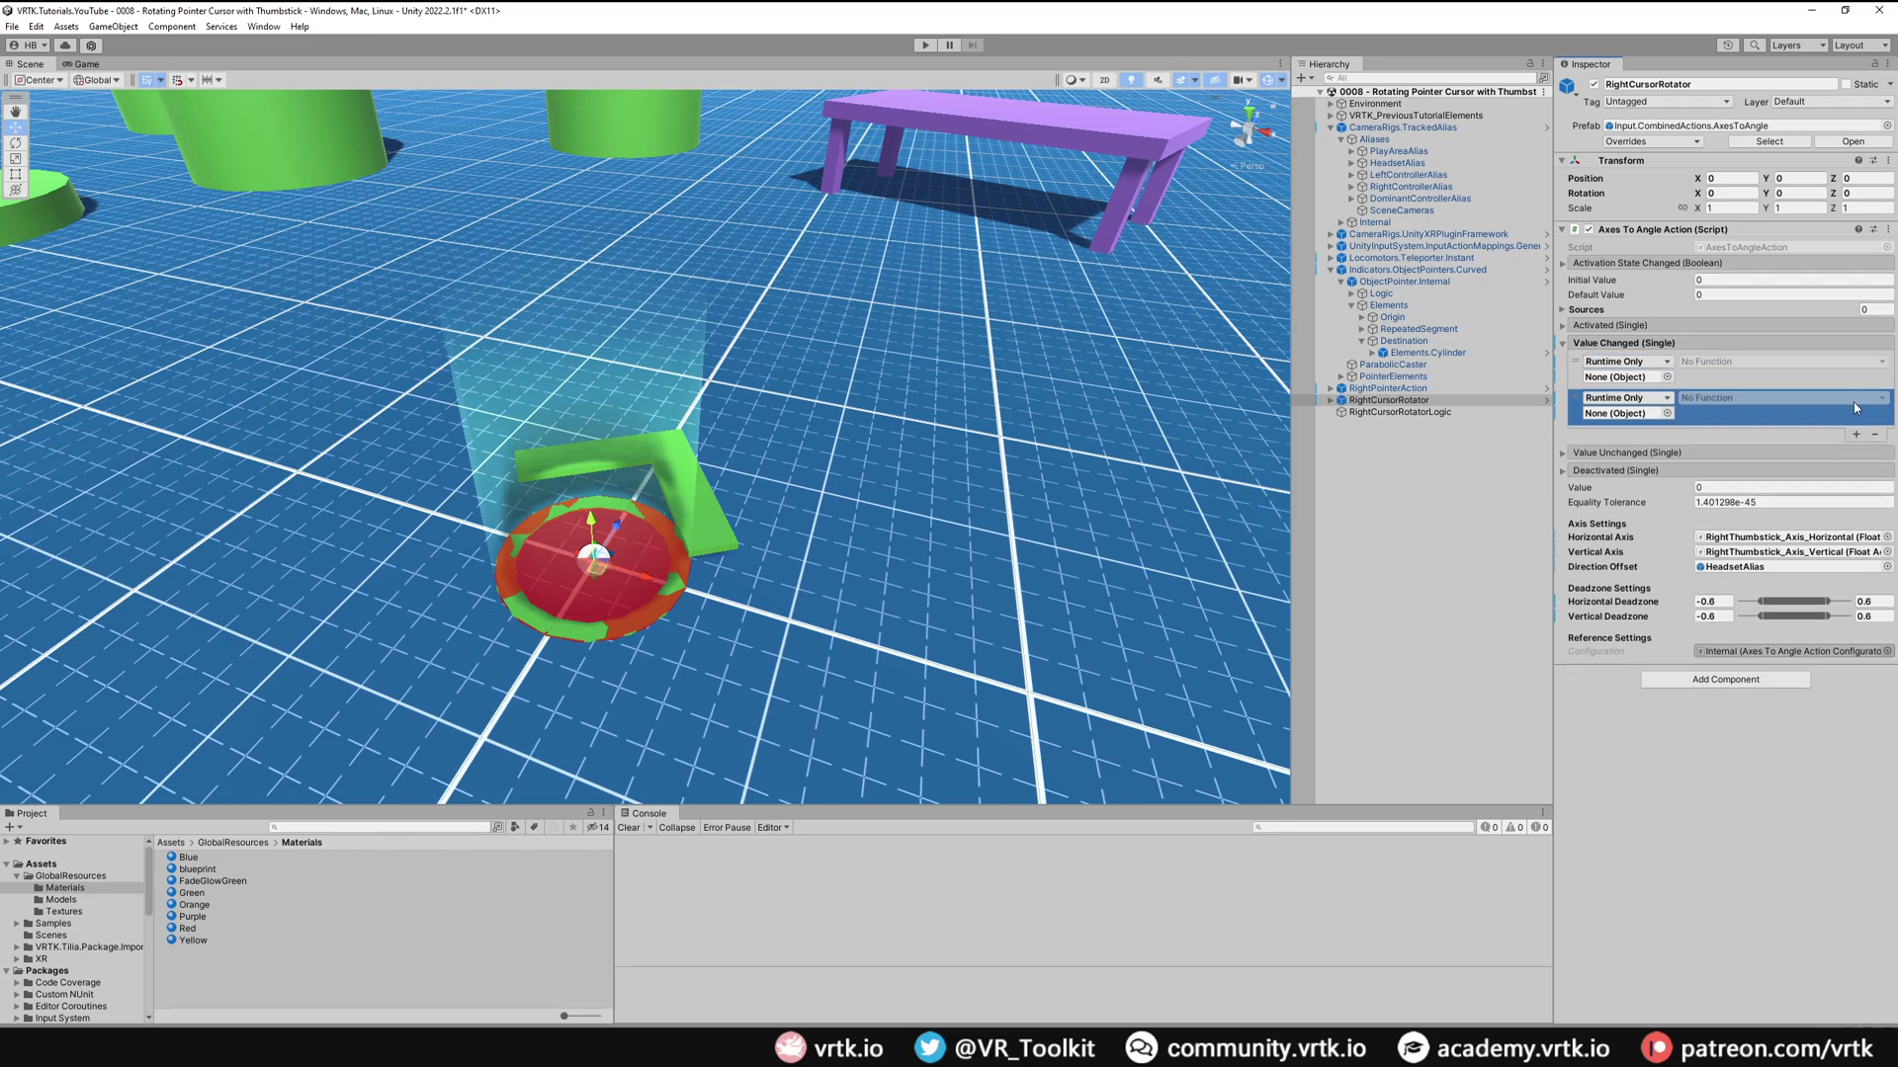
{"action": "left_click_drag", "start_coordinate": [1403, 413], "coordinate": [1626, 377]}
{"action": "left_click_drag", "start_coordinate": [1420, 412], "coordinate": [1626, 413]}
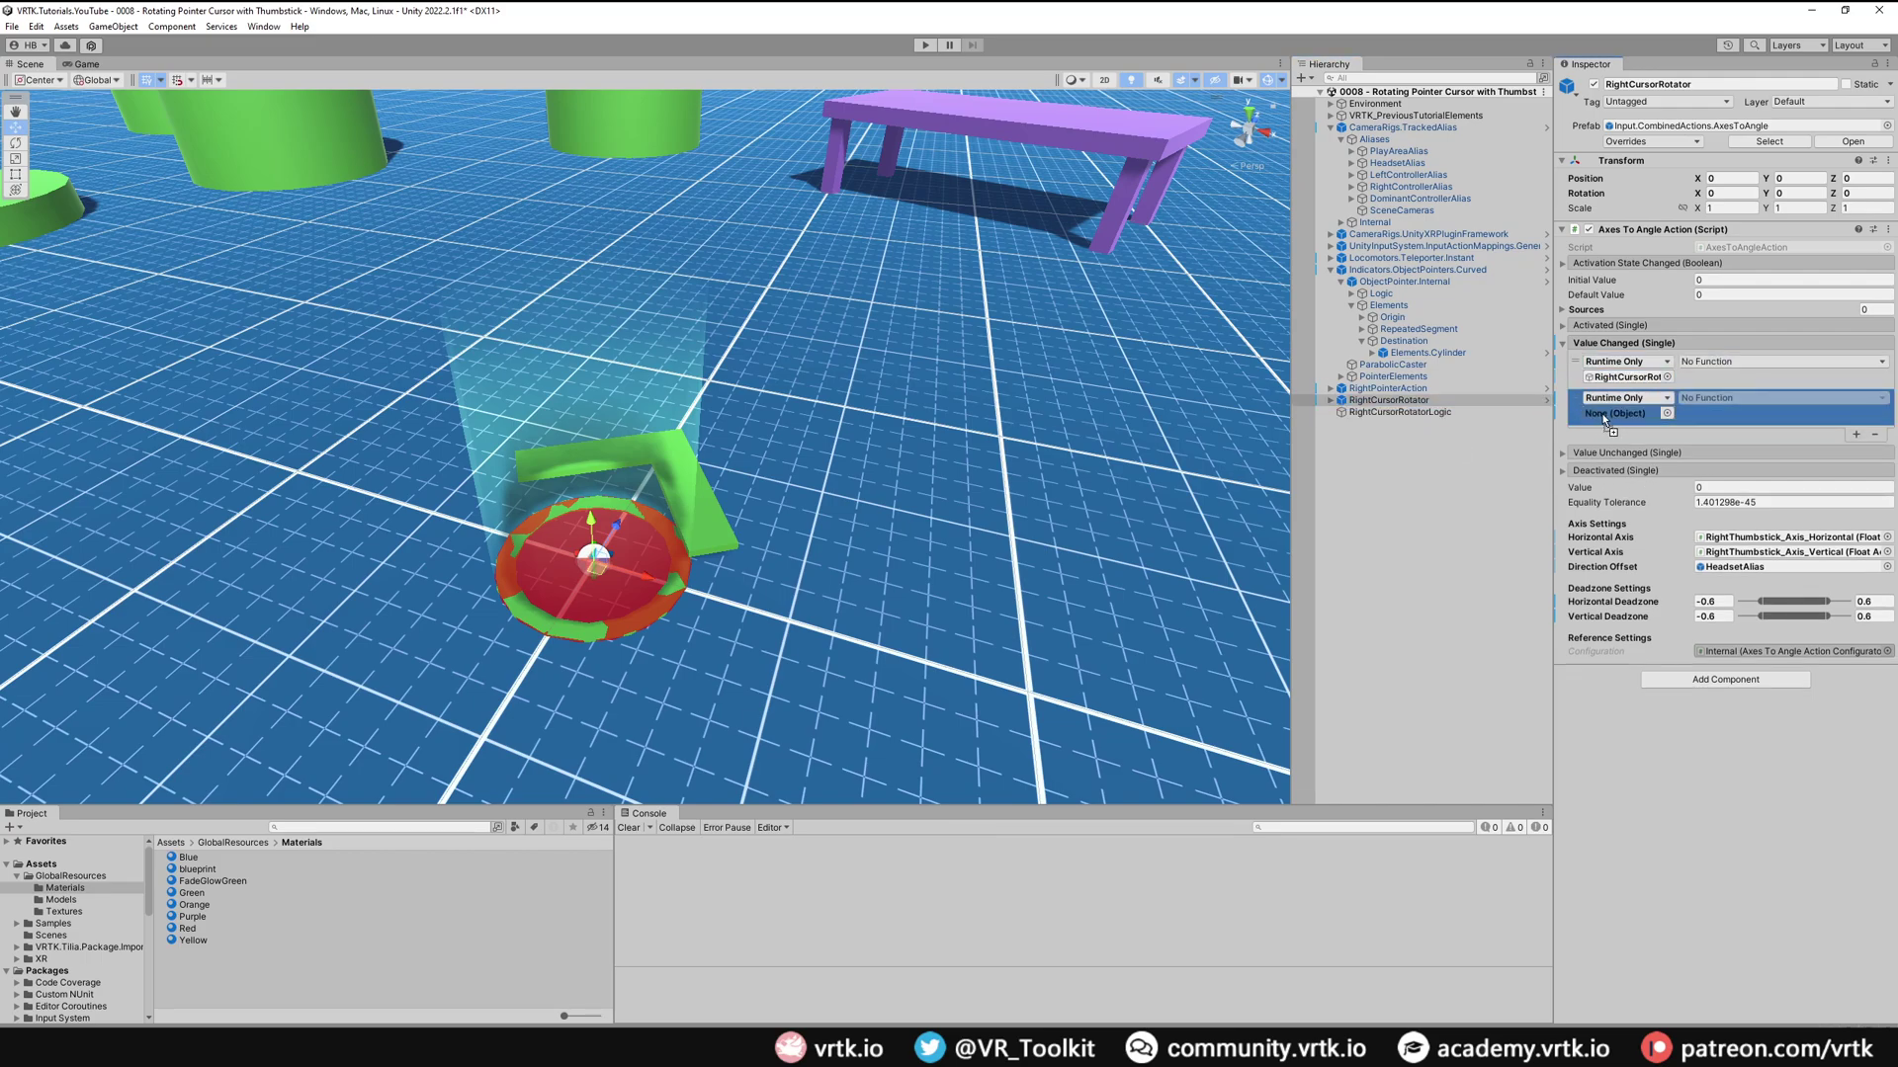
- Set the listeners to FloatToVector3.CurrentY and FloatToVector3.DoTransform respectively
{"action": "left_click", "coordinate": [1722, 365]}
{"action": "mouse_move", "coordinate": [1700, 433]}
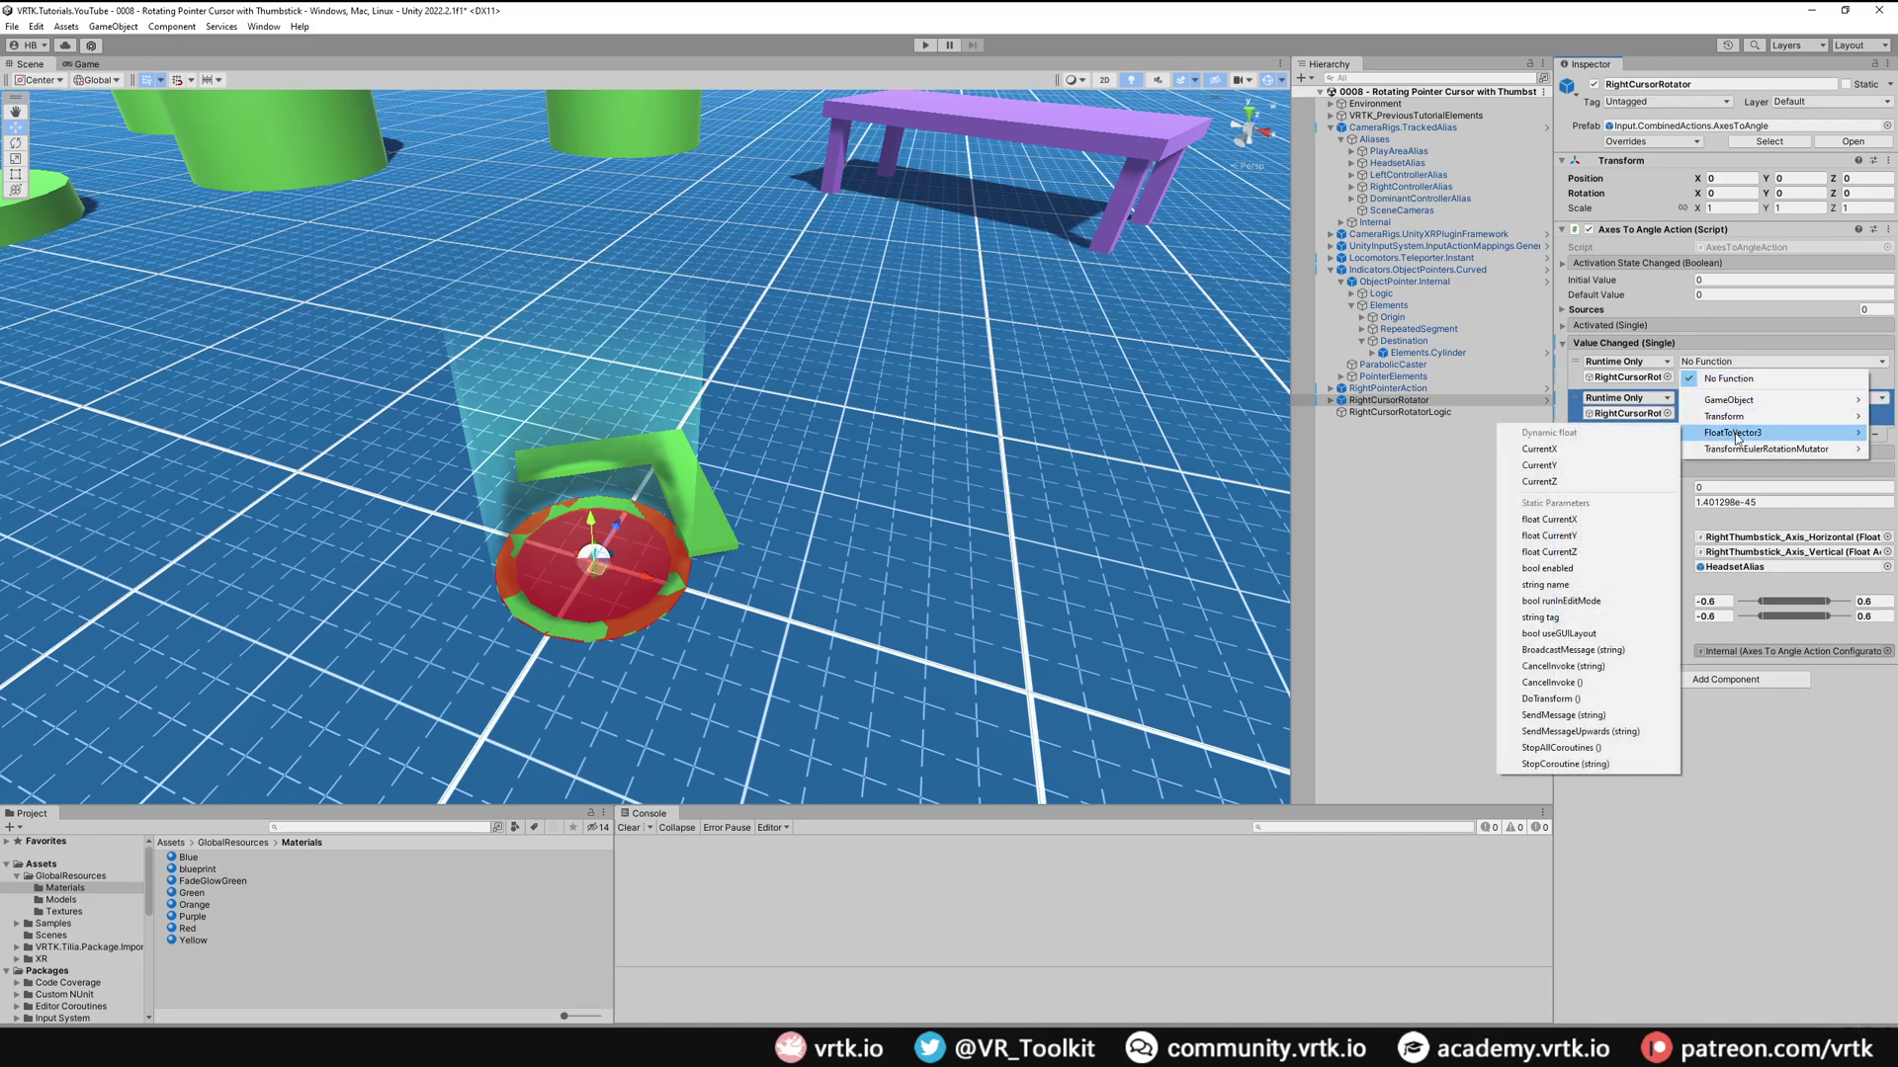
{"action": "left_click", "coordinate": [1587, 466]}
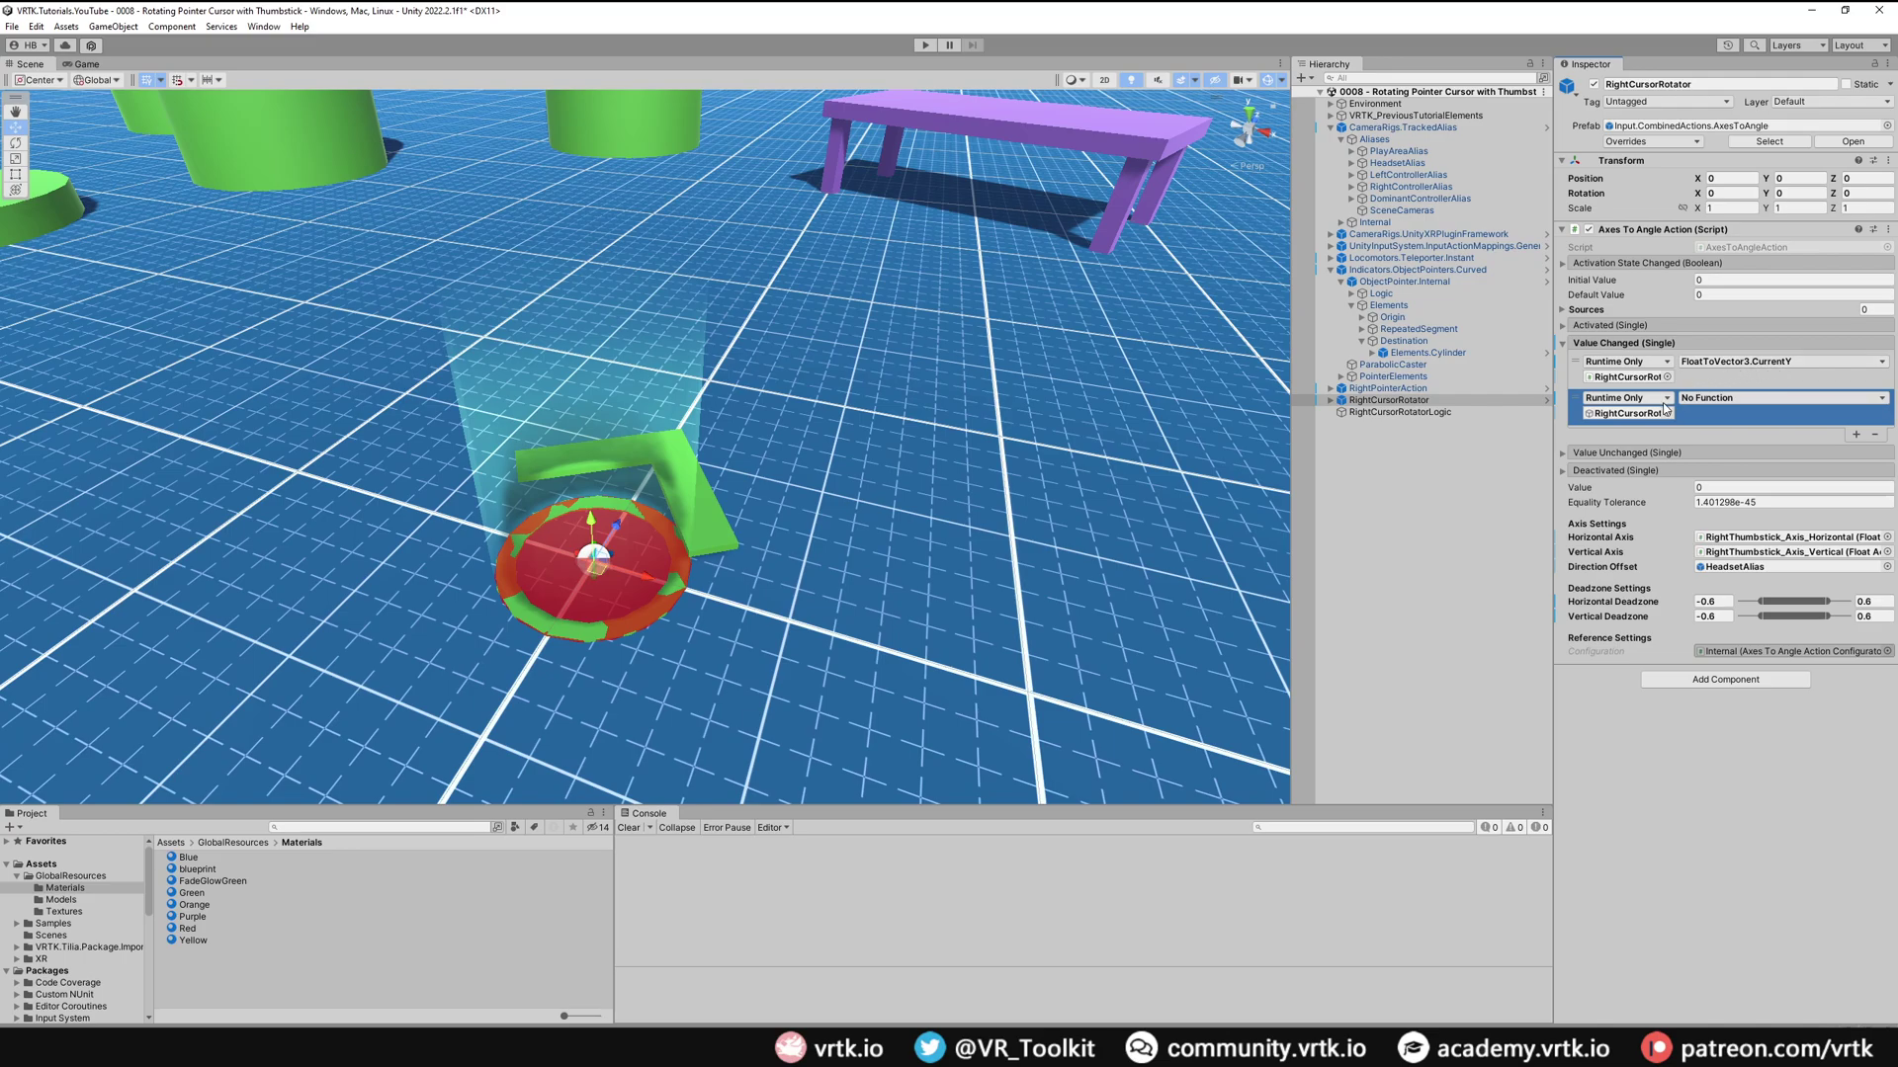
{"action": "left_click", "coordinate": [1744, 399]}
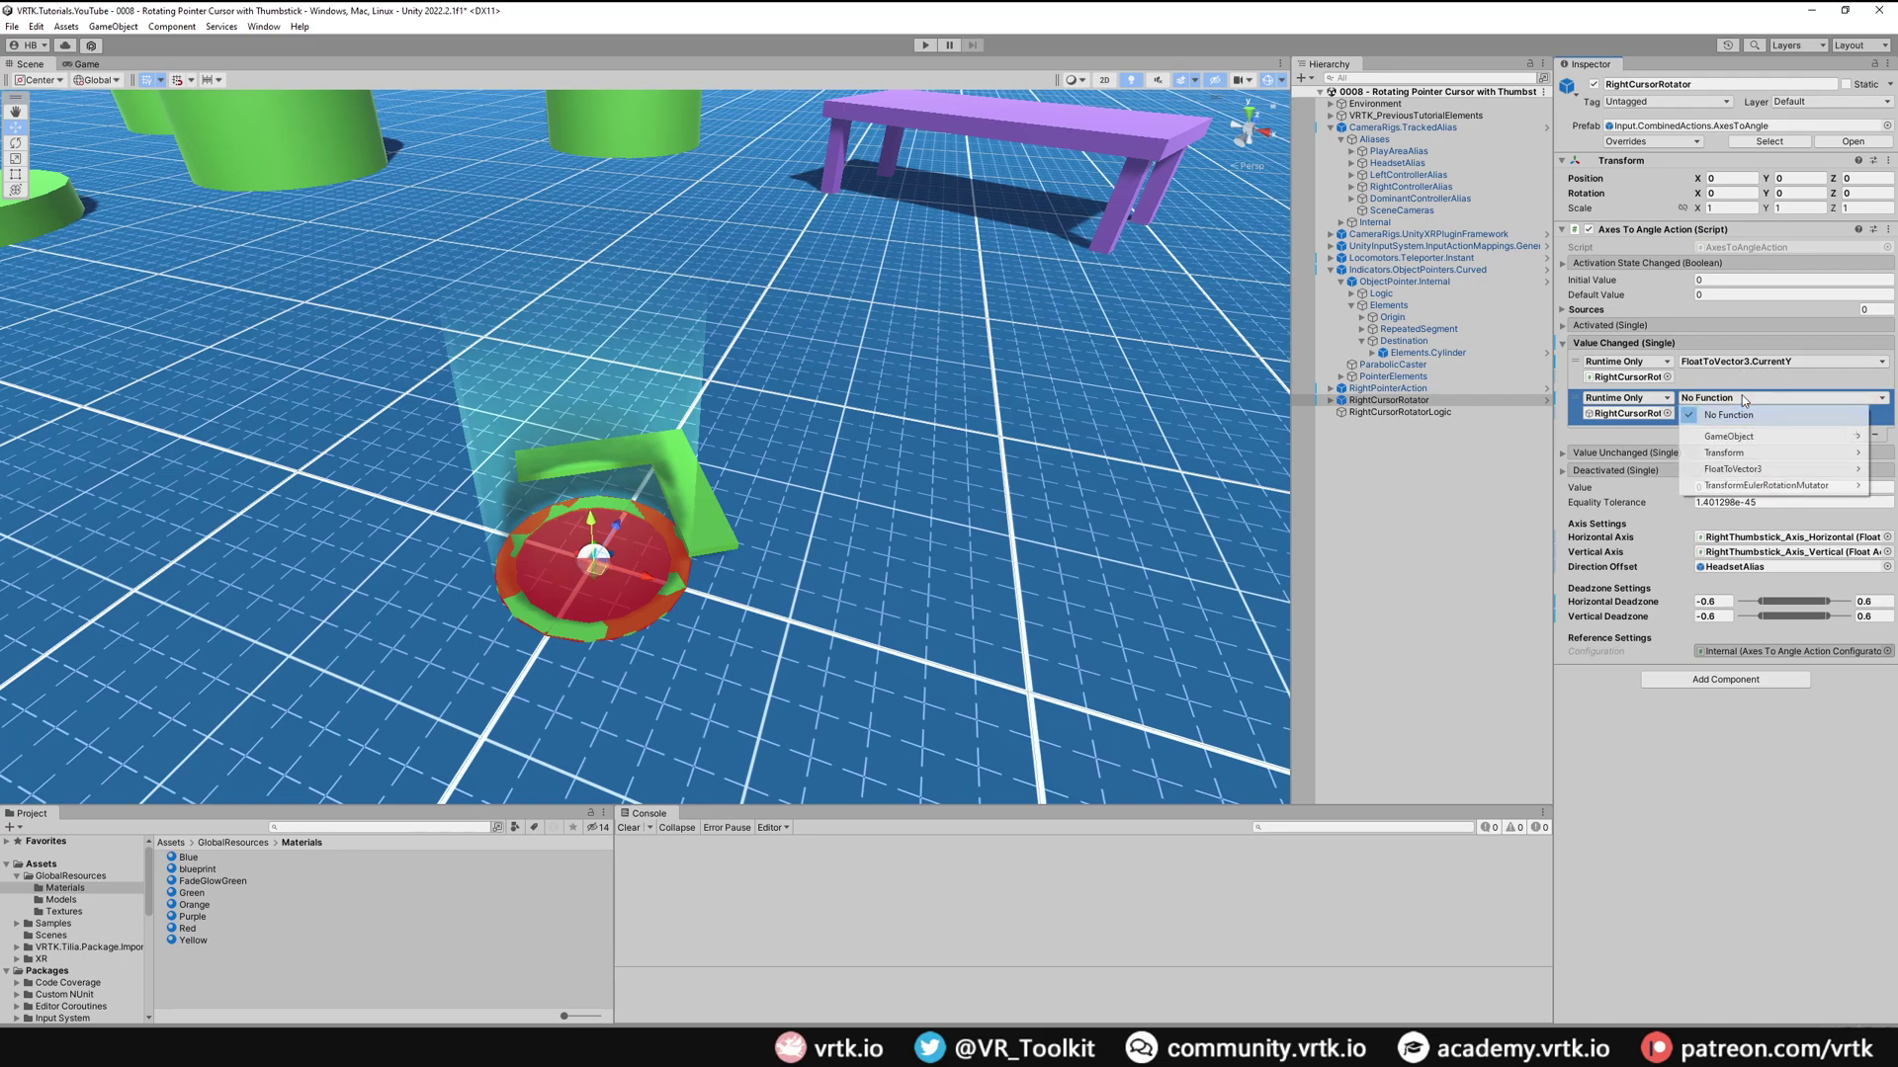
{"action": "mouse_move", "coordinate": [1745, 471]}
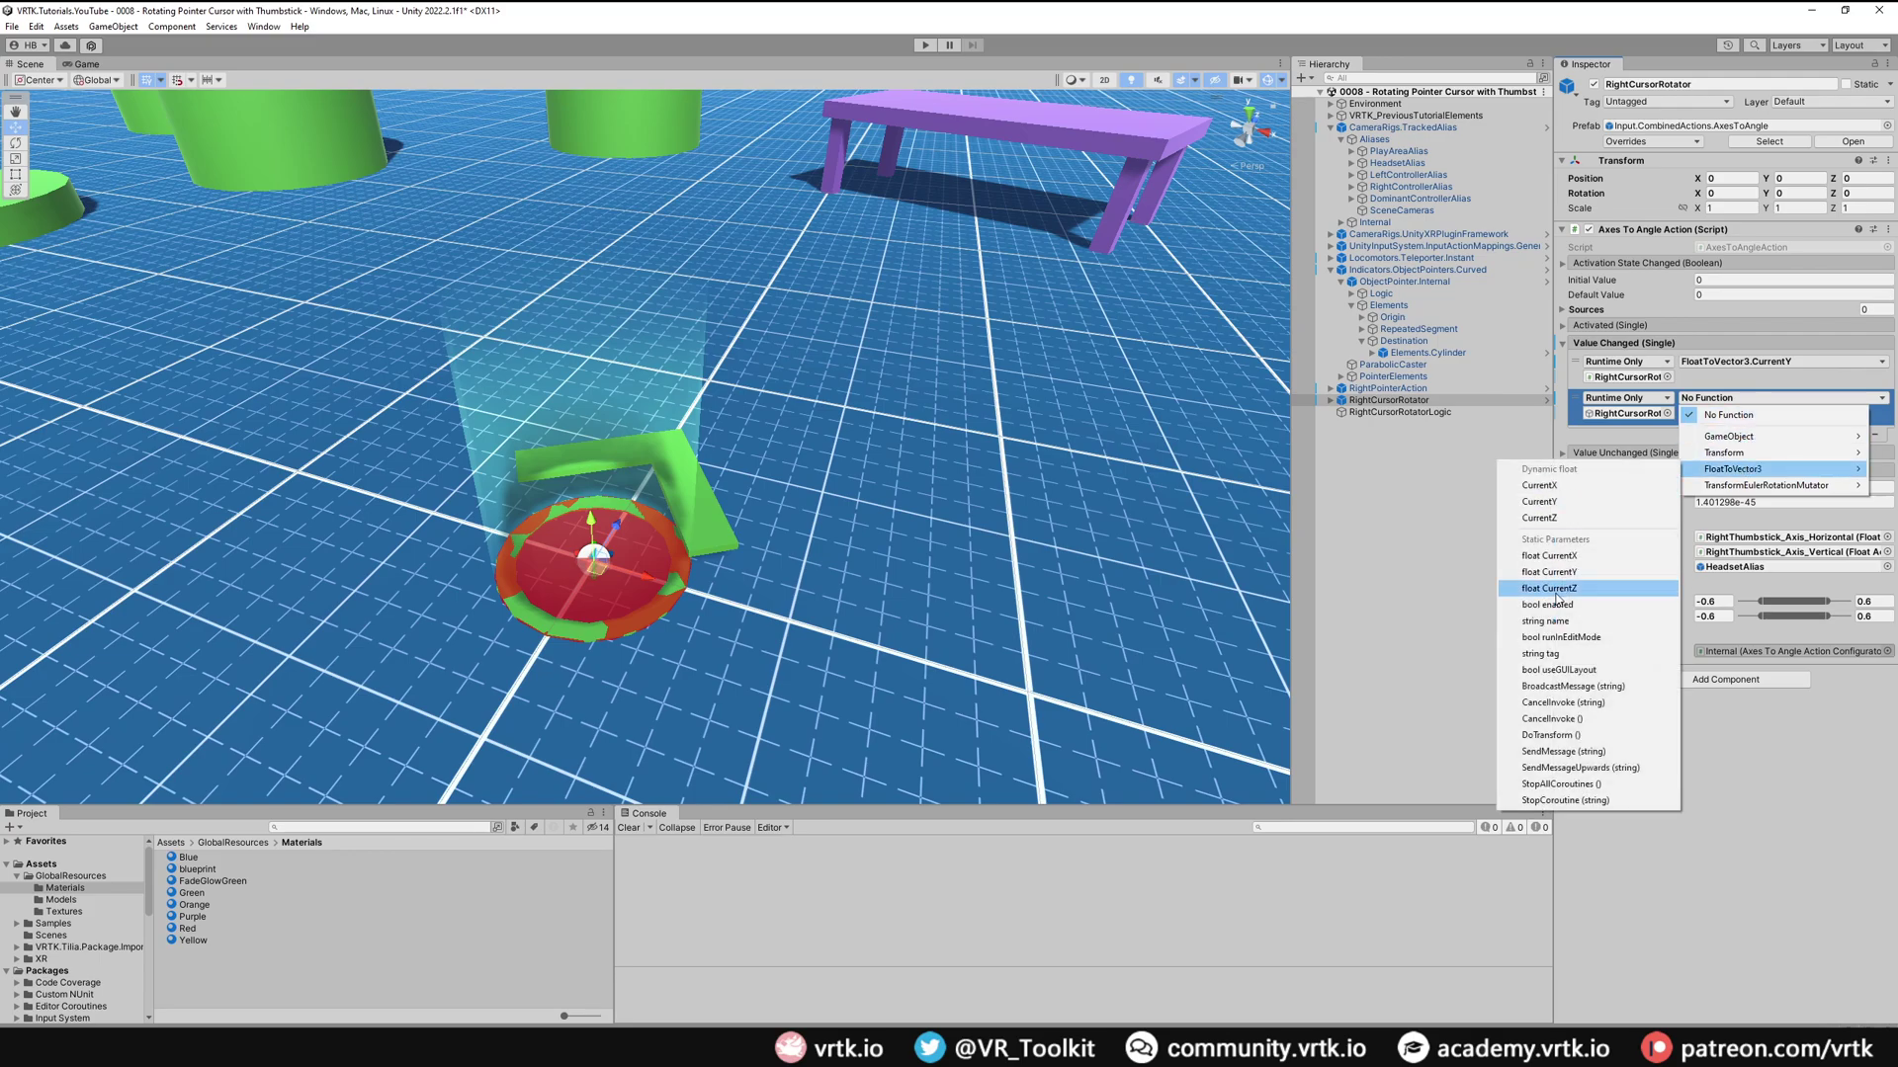
{"action": "left_click", "coordinate": [1549, 735]}
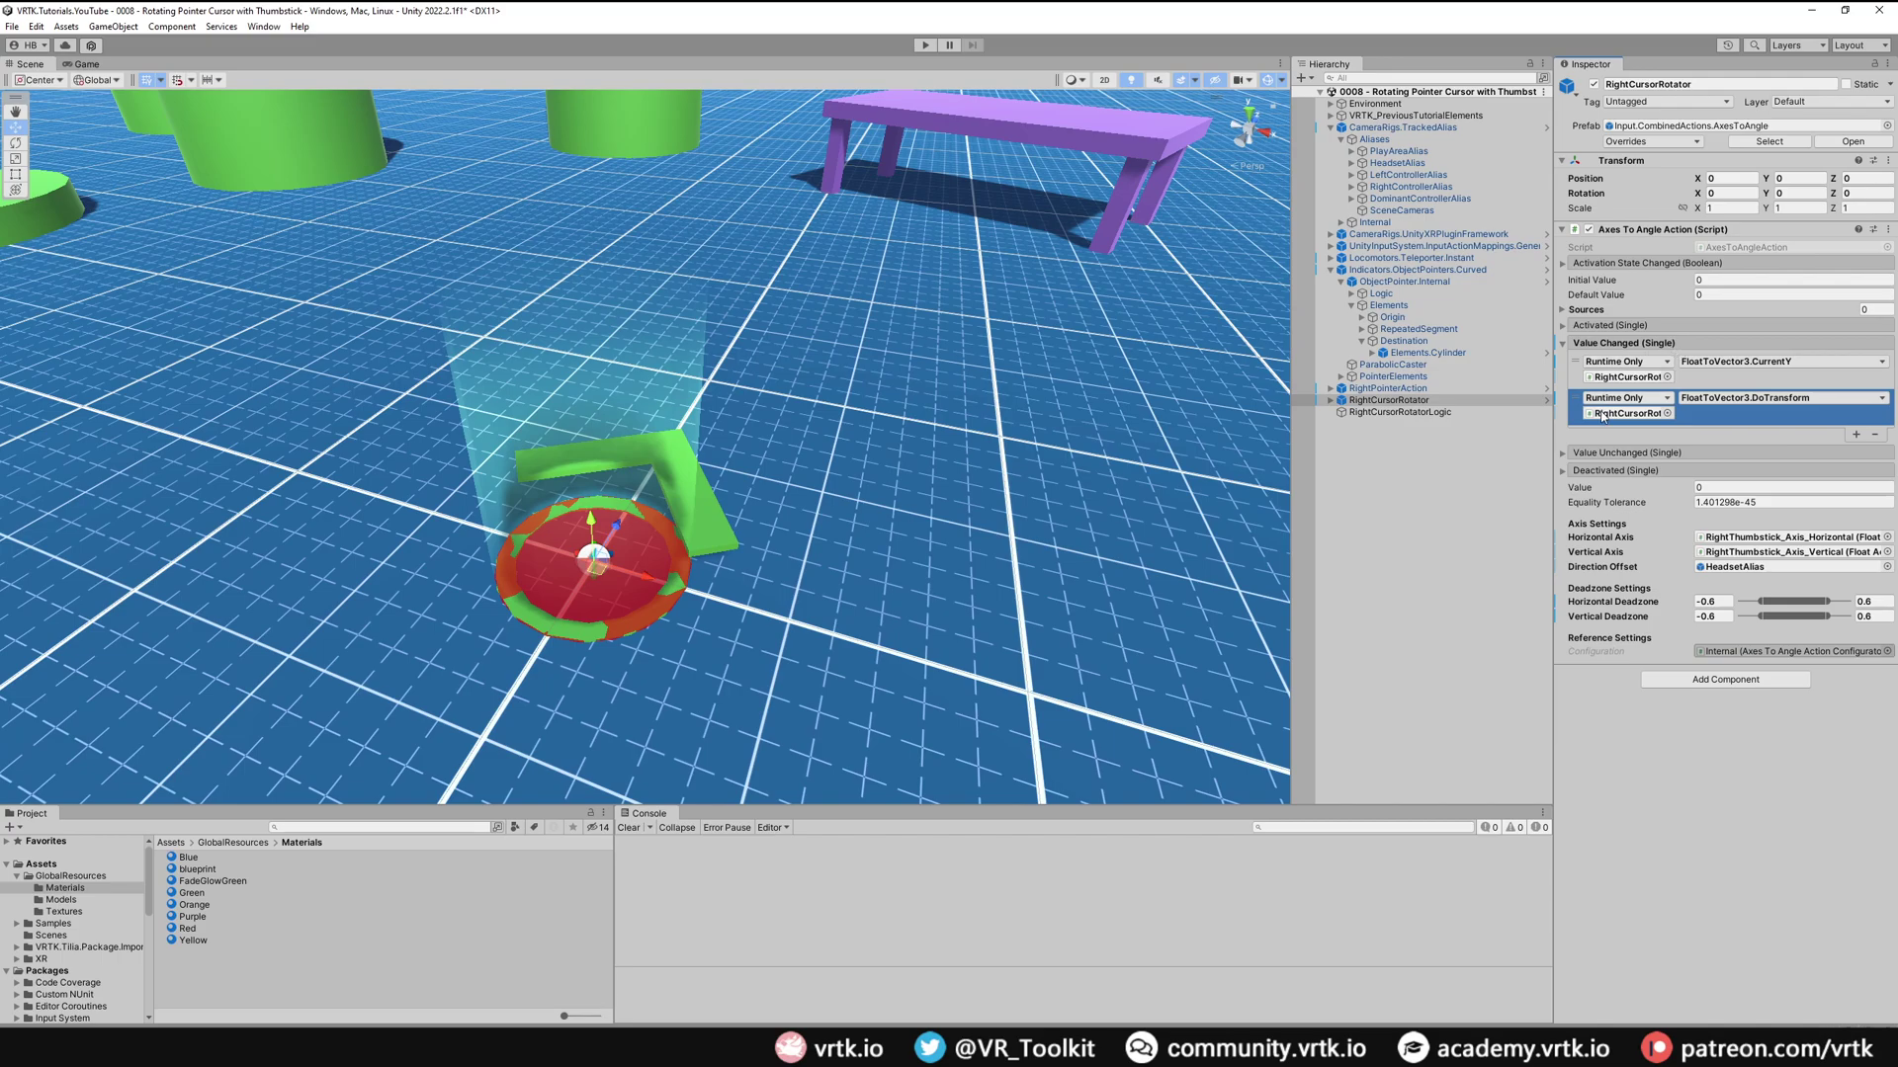
- Add a Transformed listener on Float To Vector 3 pointing at the mutator's DoSetProperty
{"action": "left_click", "coordinate": [1431, 413]}
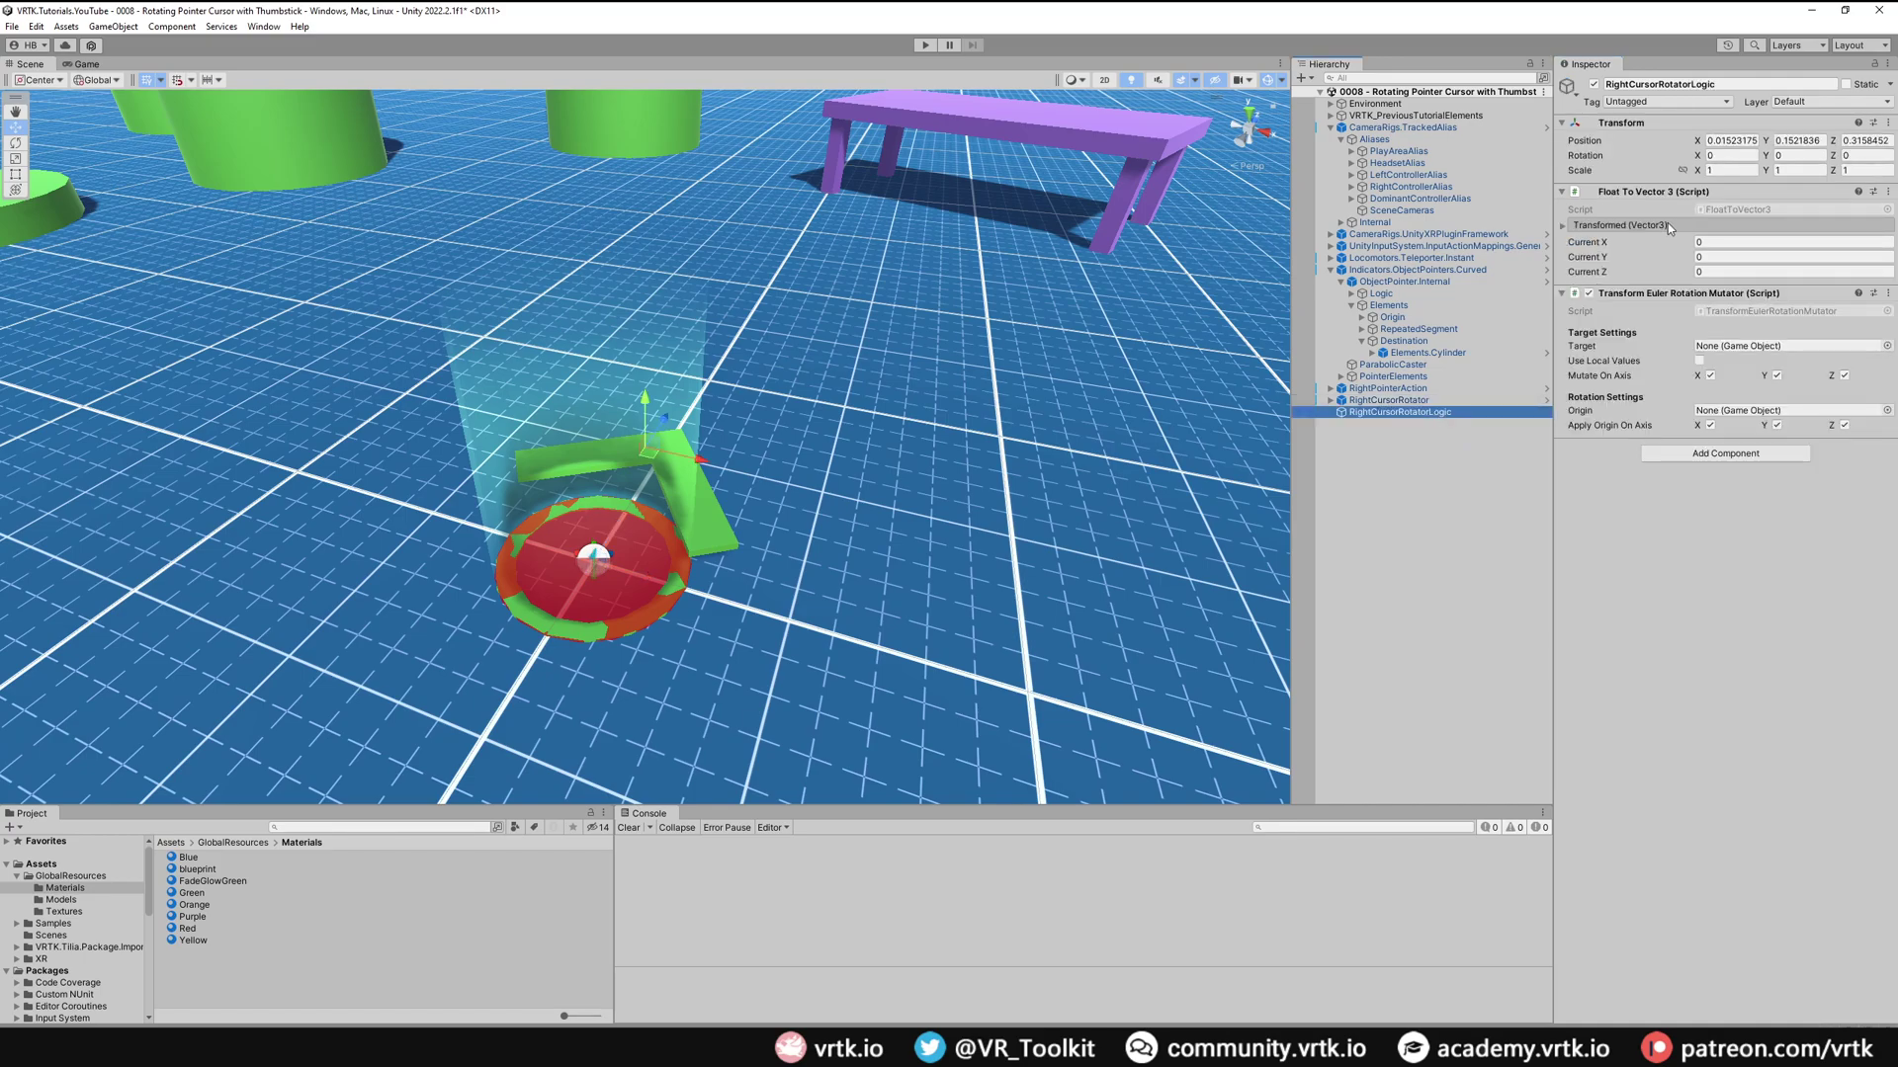
{"action": "left_click", "coordinate": [1643, 225]}
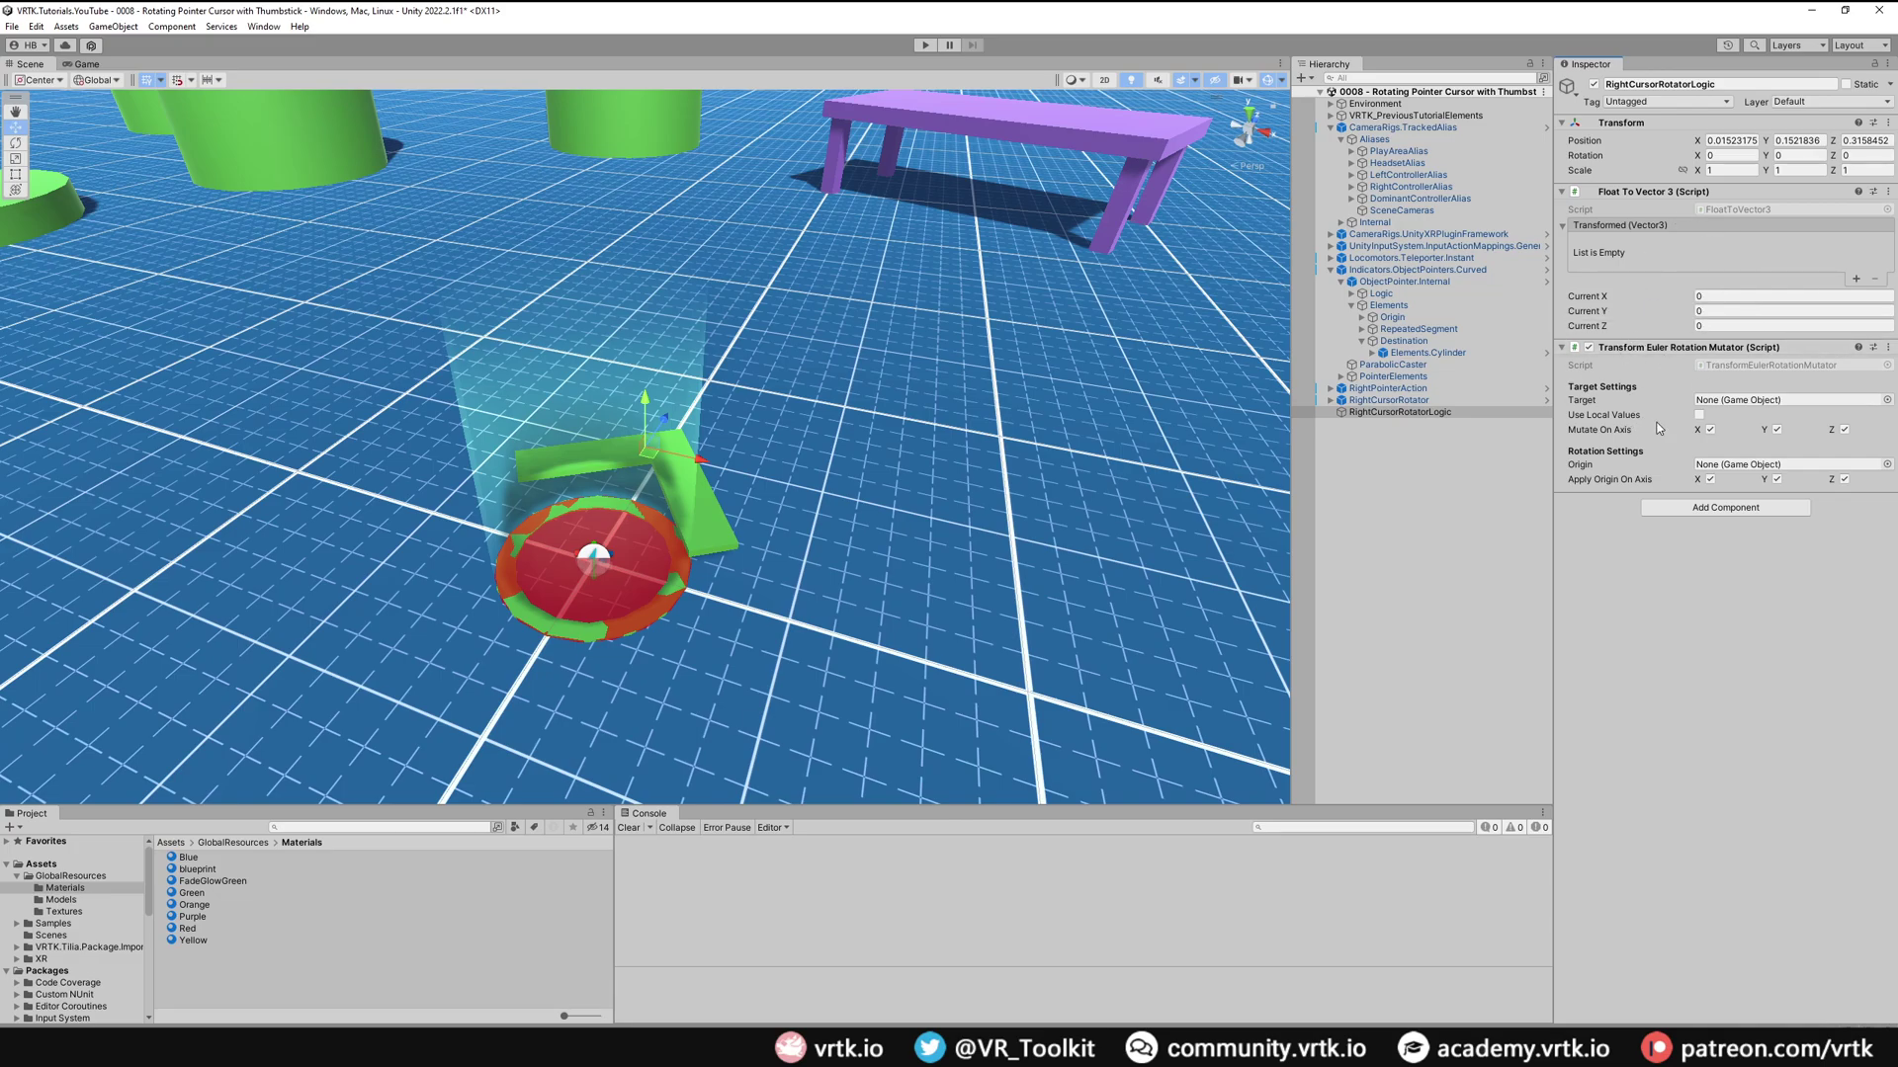
{"action": "left_click", "coordinate": [1856, 281]}
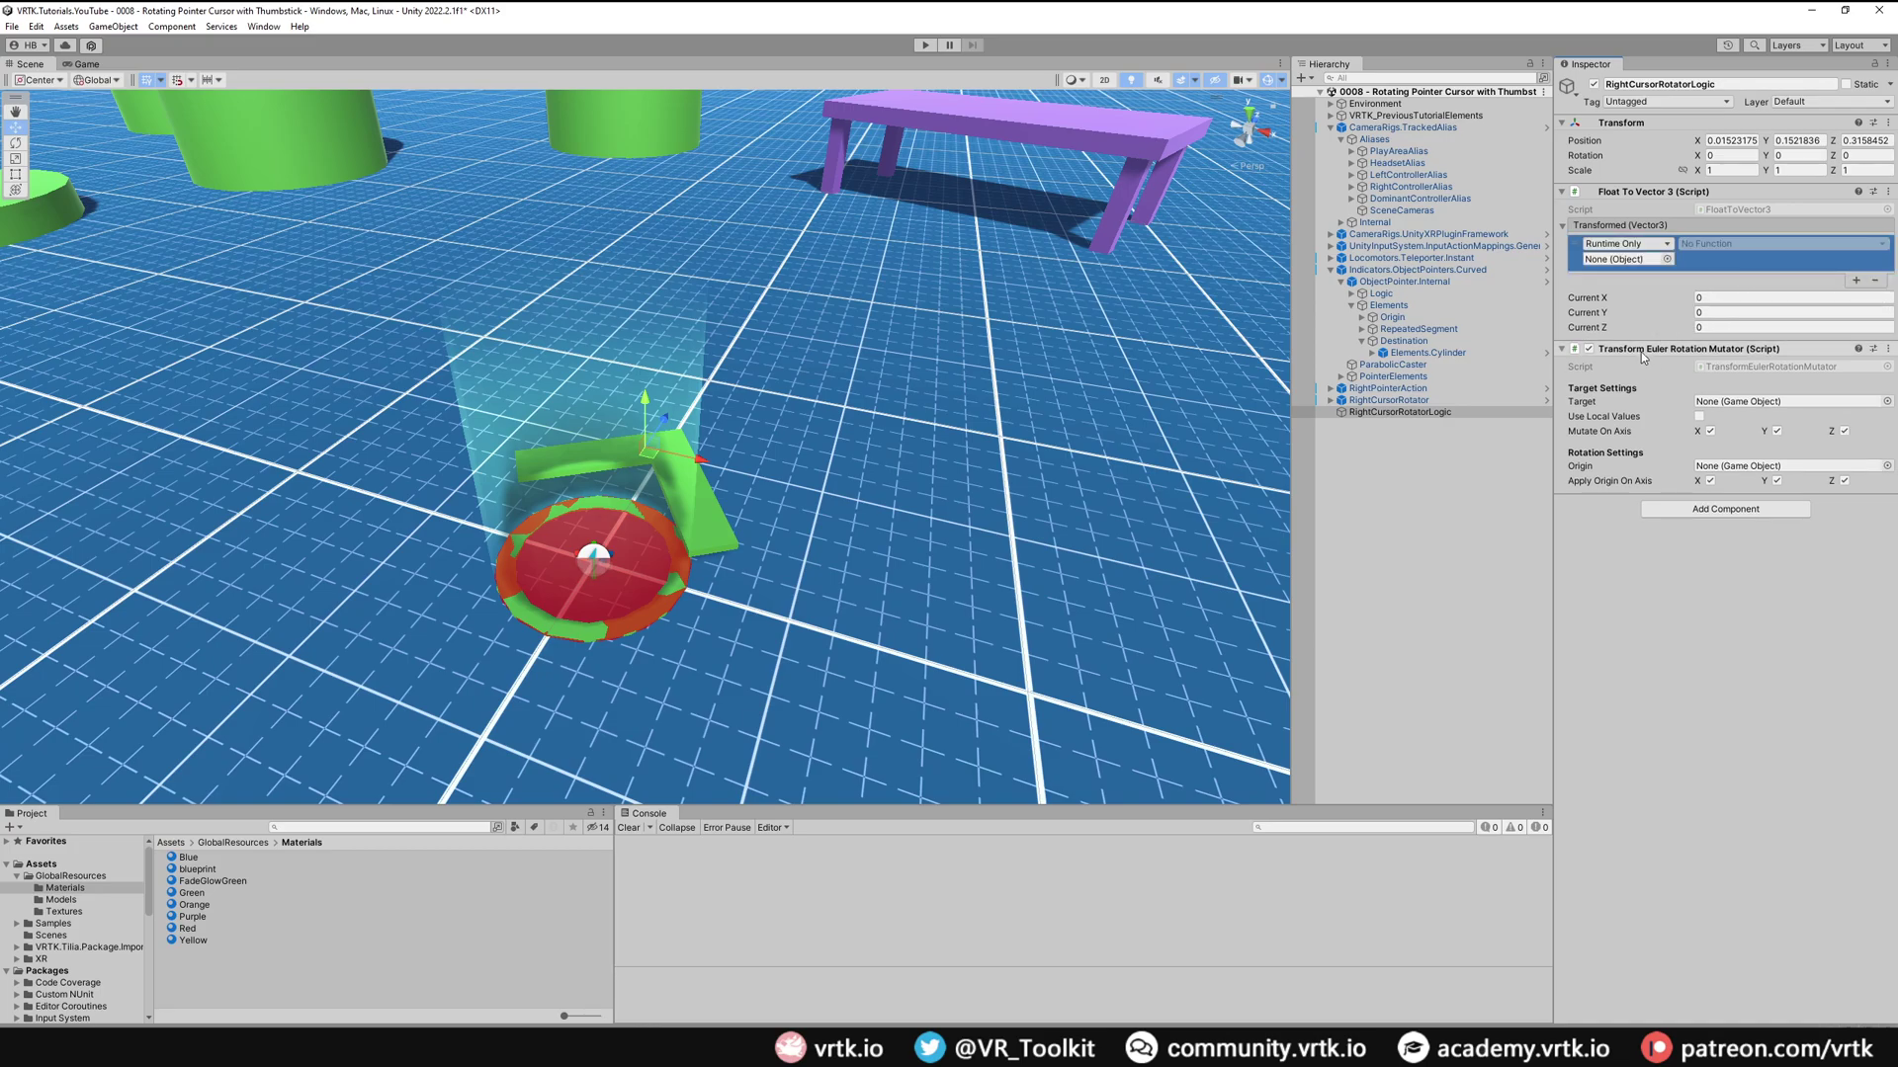
{"action": "left_click_drag", "start_coordinate": [1641, 352], "coordinate": [1629, 259]}
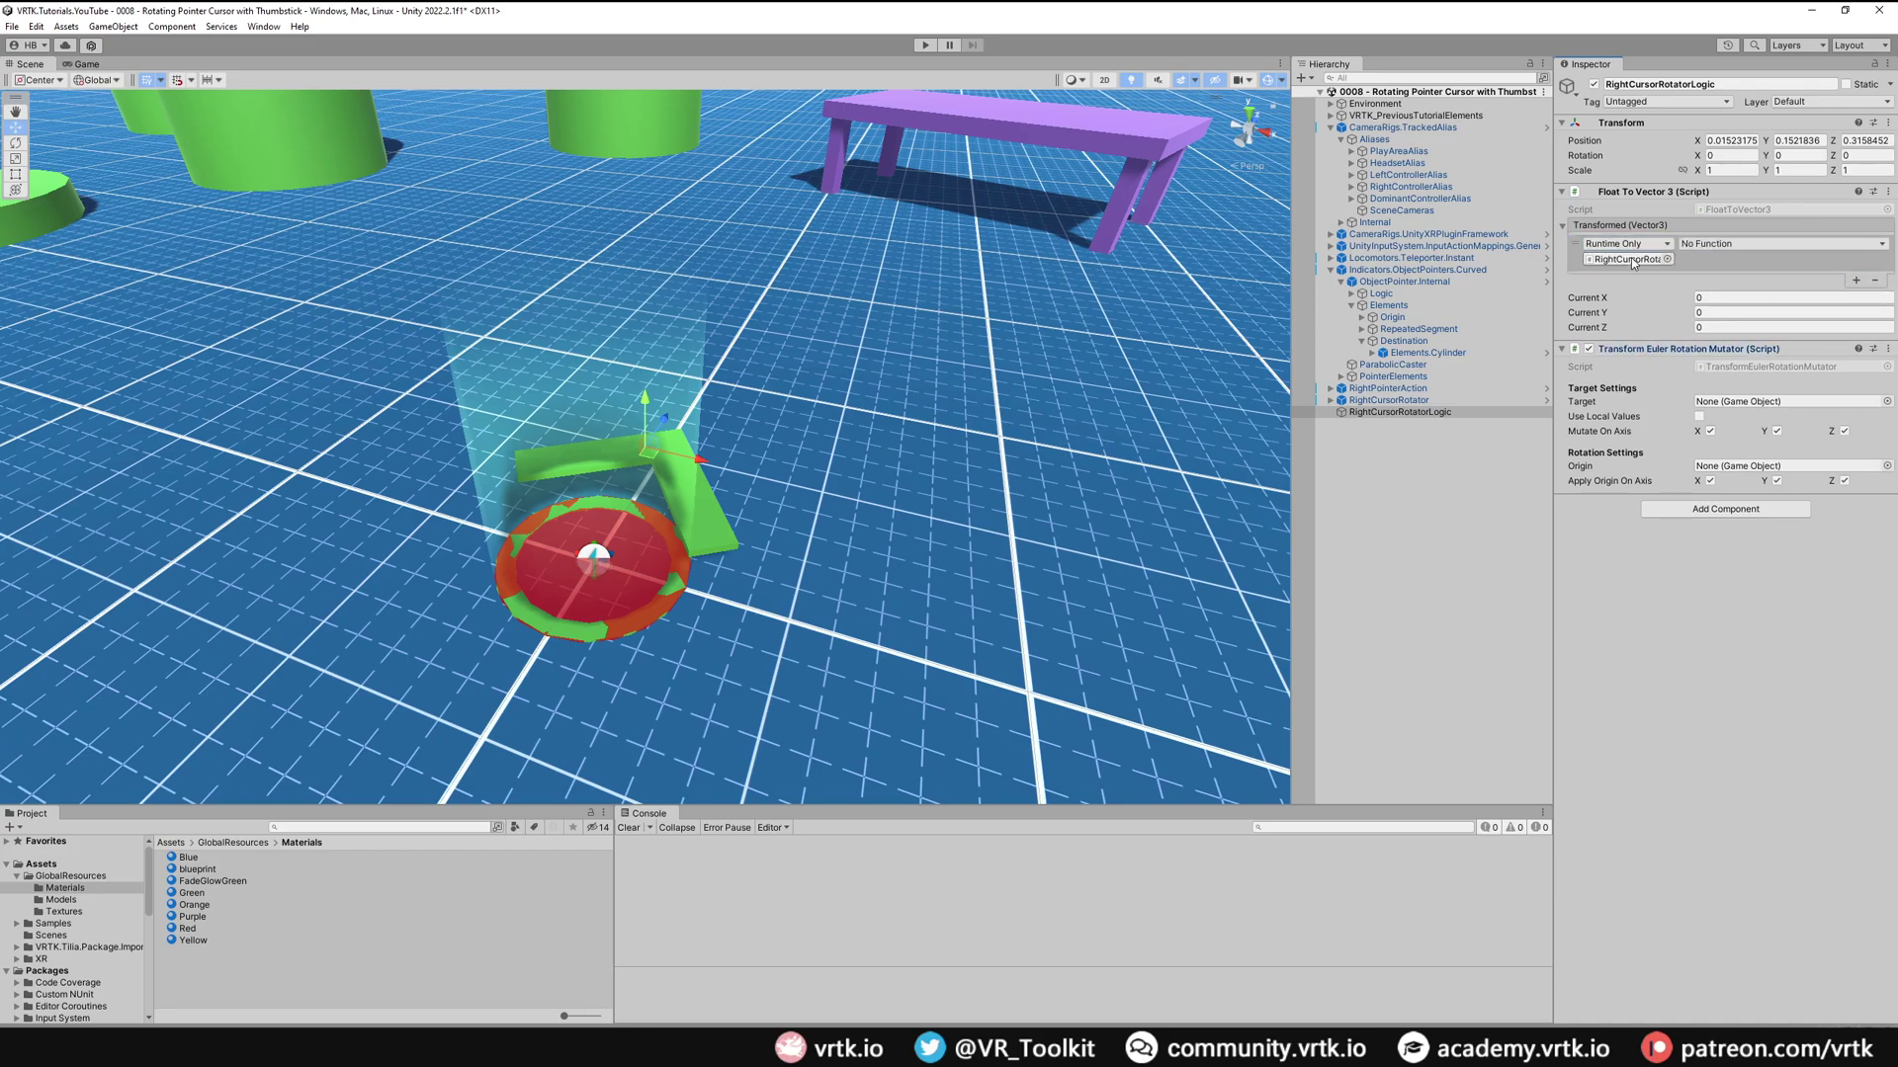
{"action": "left_click", "coordinate": [1725, 244]}
{"action": "mouse_move", "coordinate": [1794, 335]}
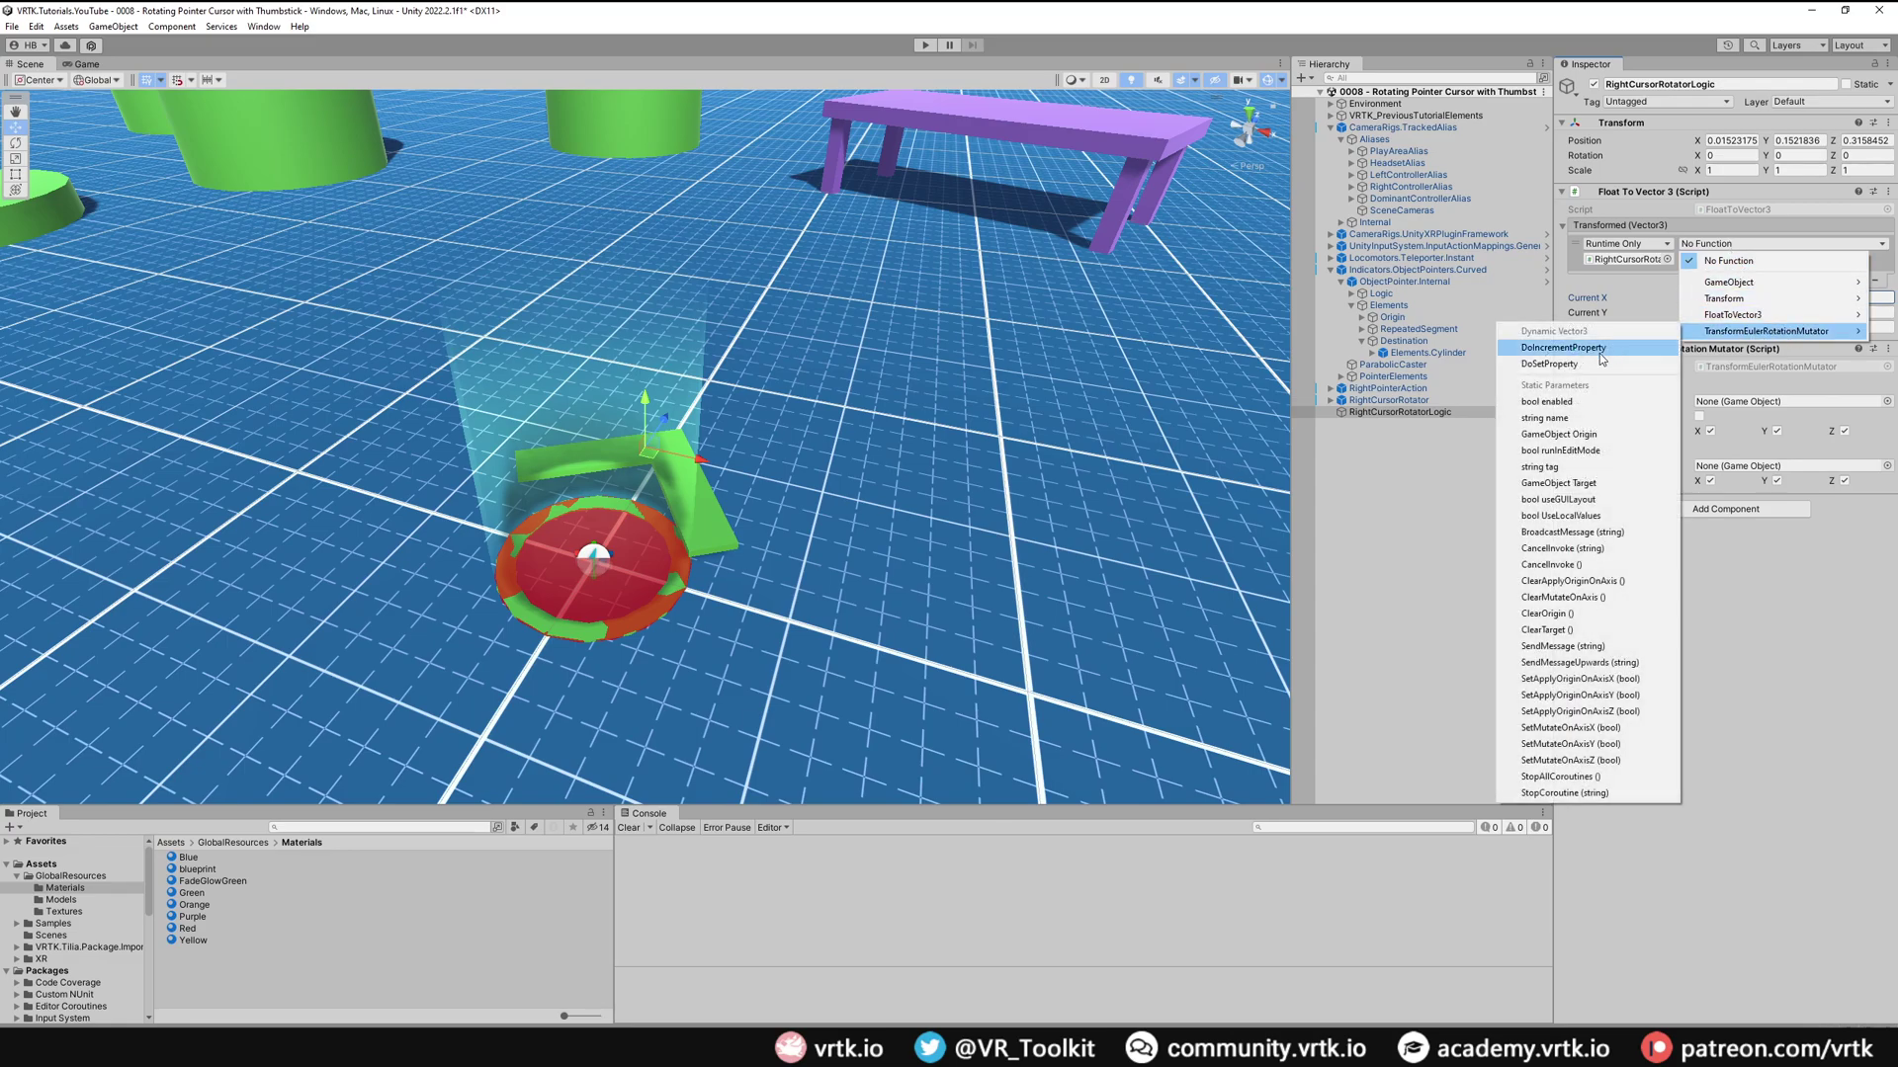
{"action": "left_click", "coordinate": [1549, 365]}
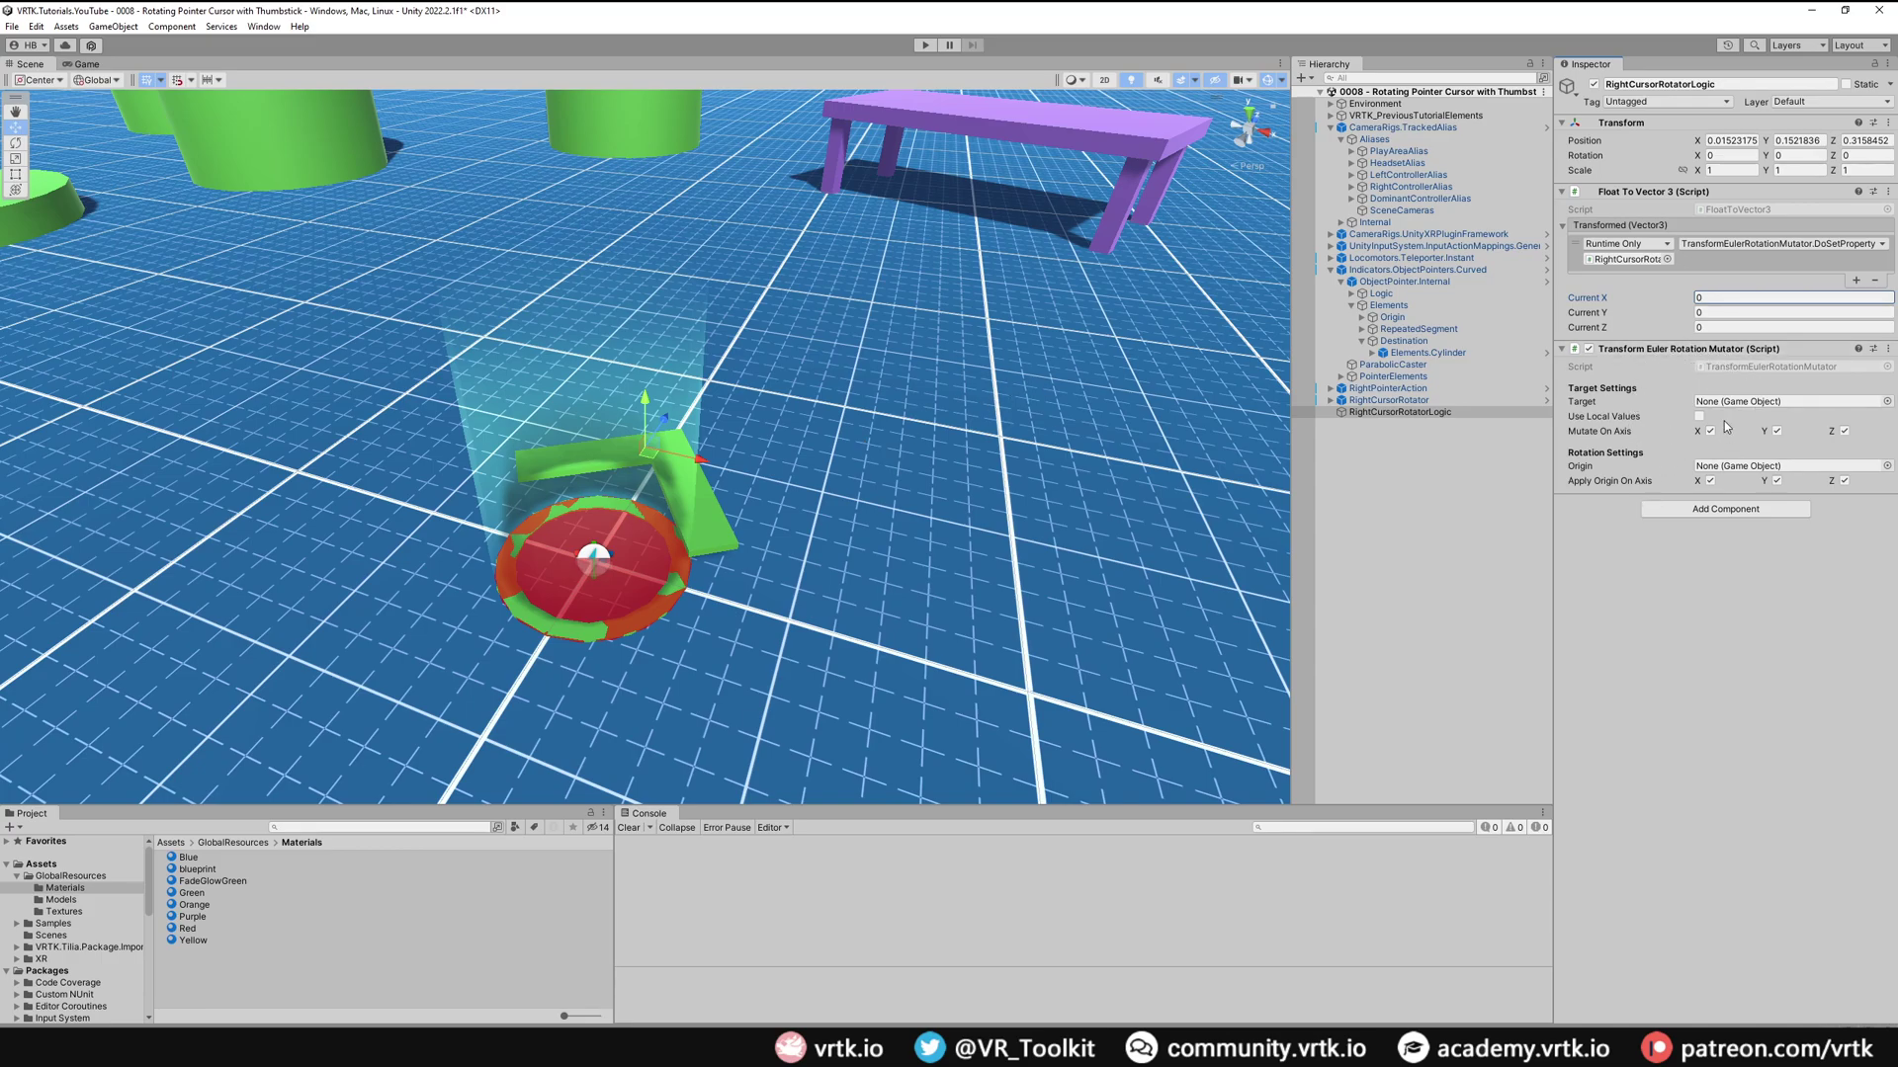
- Set ValidContainer as the rotation mutator's Target and enable Use Local Values
{"action": "left_click", "coordinate": [1664, 372]}
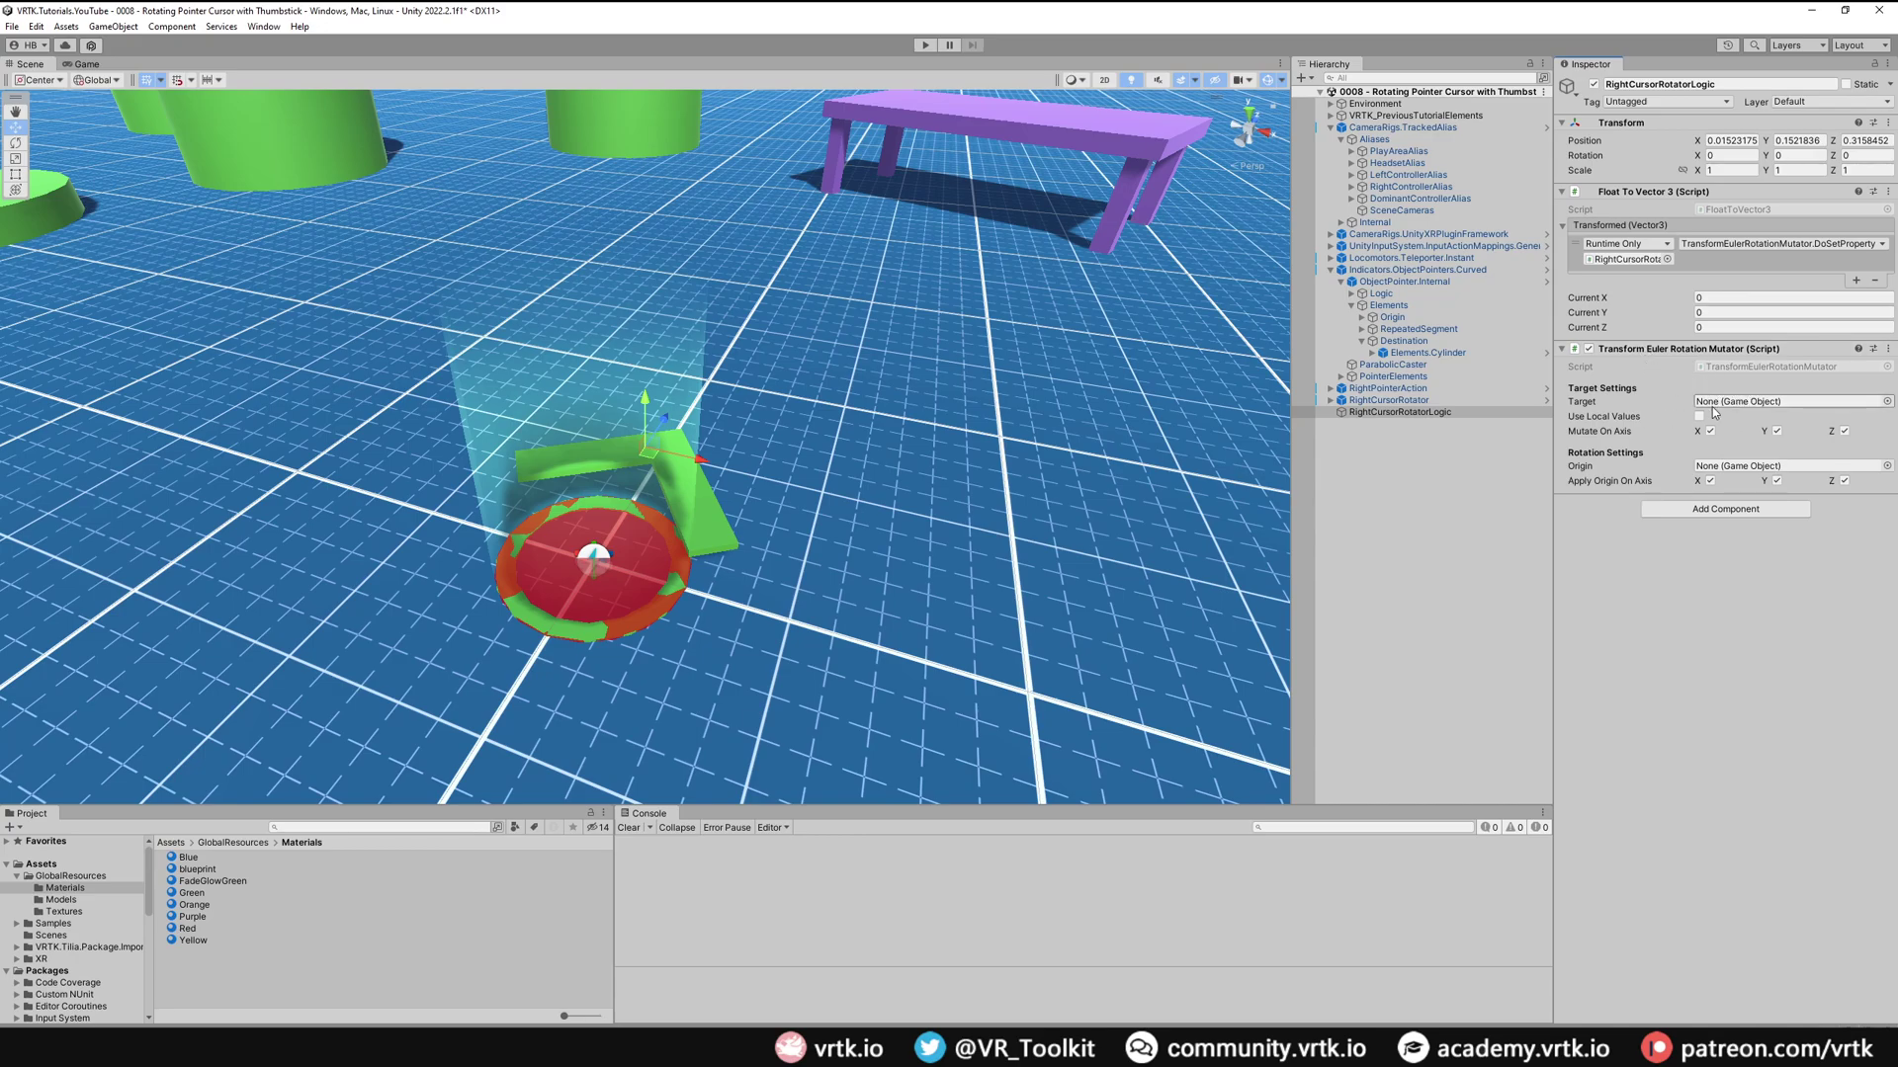
{"action": "left_click", "coordinate": [1372, 354]}
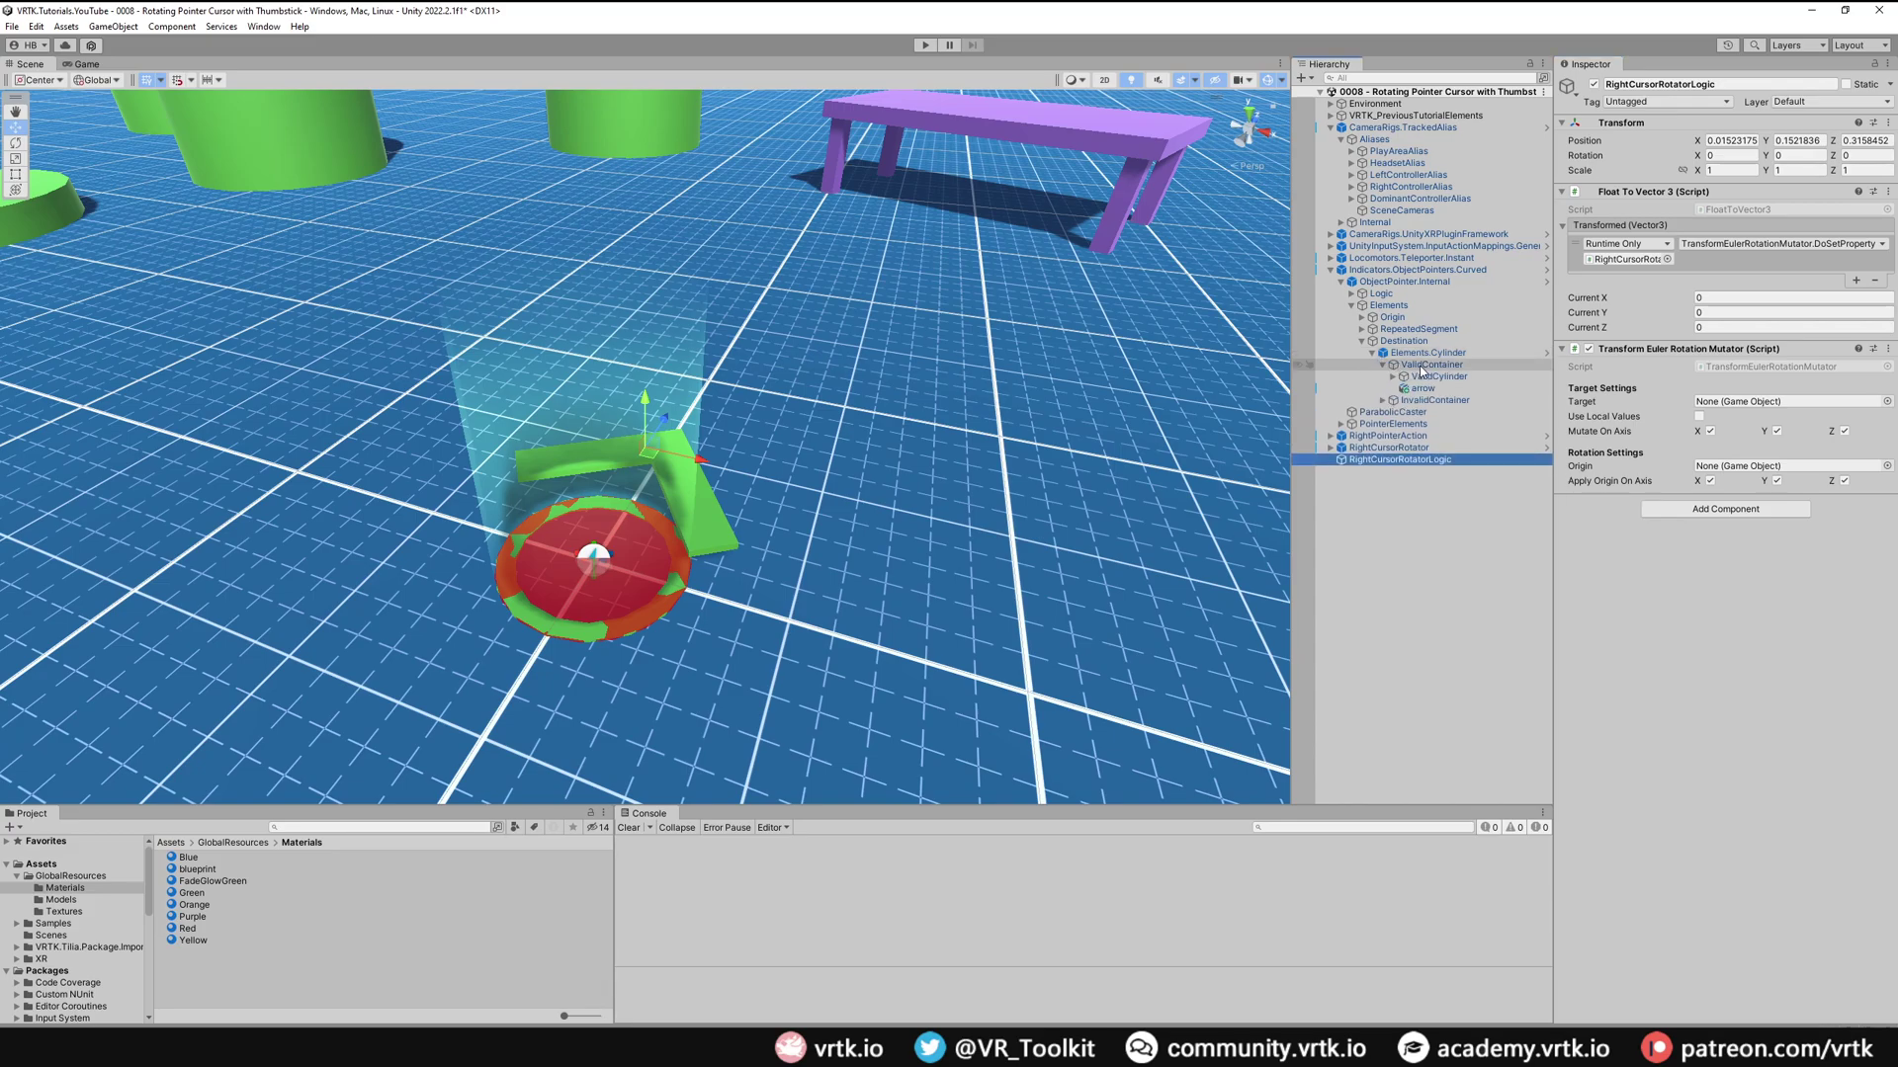
{"action": "left_click_drag", "start_coordinate": [1420, 370], "coordinate": [1784, 401]}
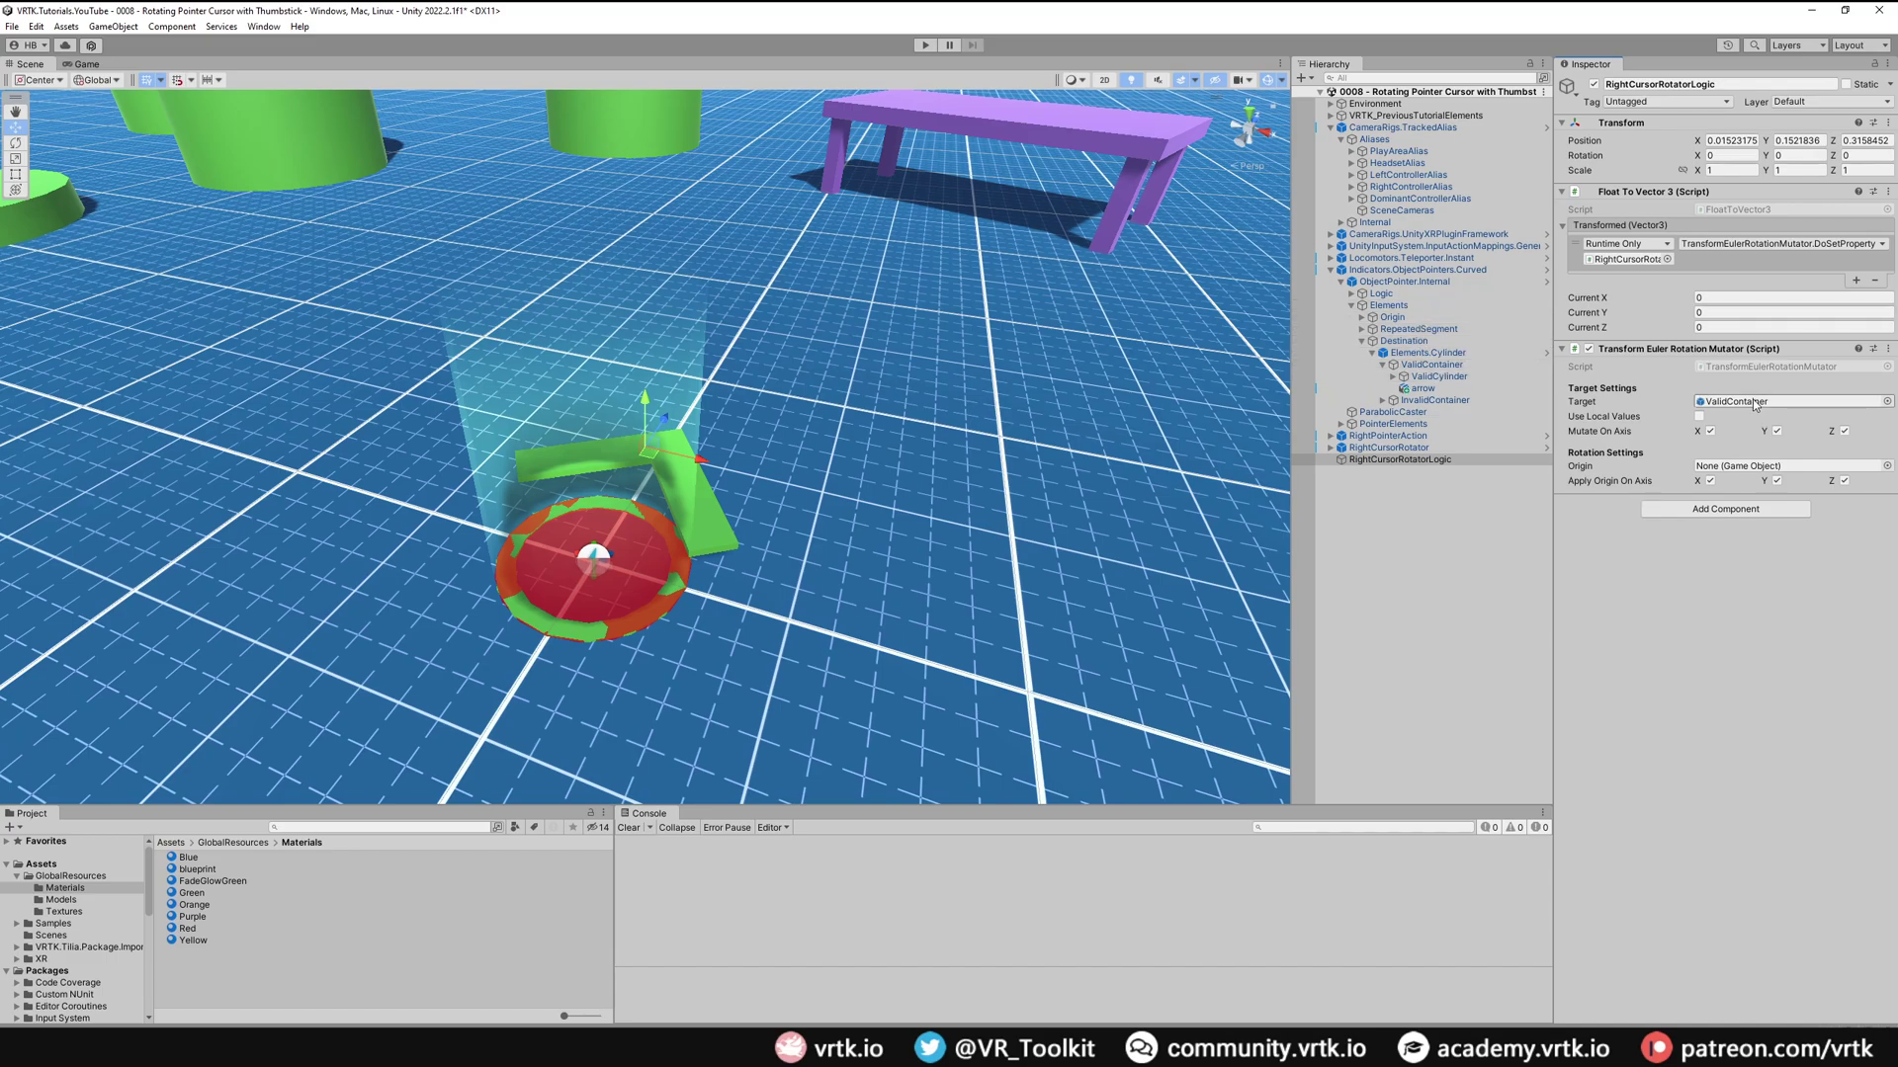
{"action": "left_click", "coordinate": [1699, 418]}
{"action": "left_click", "coordinate": [1424, 447]}
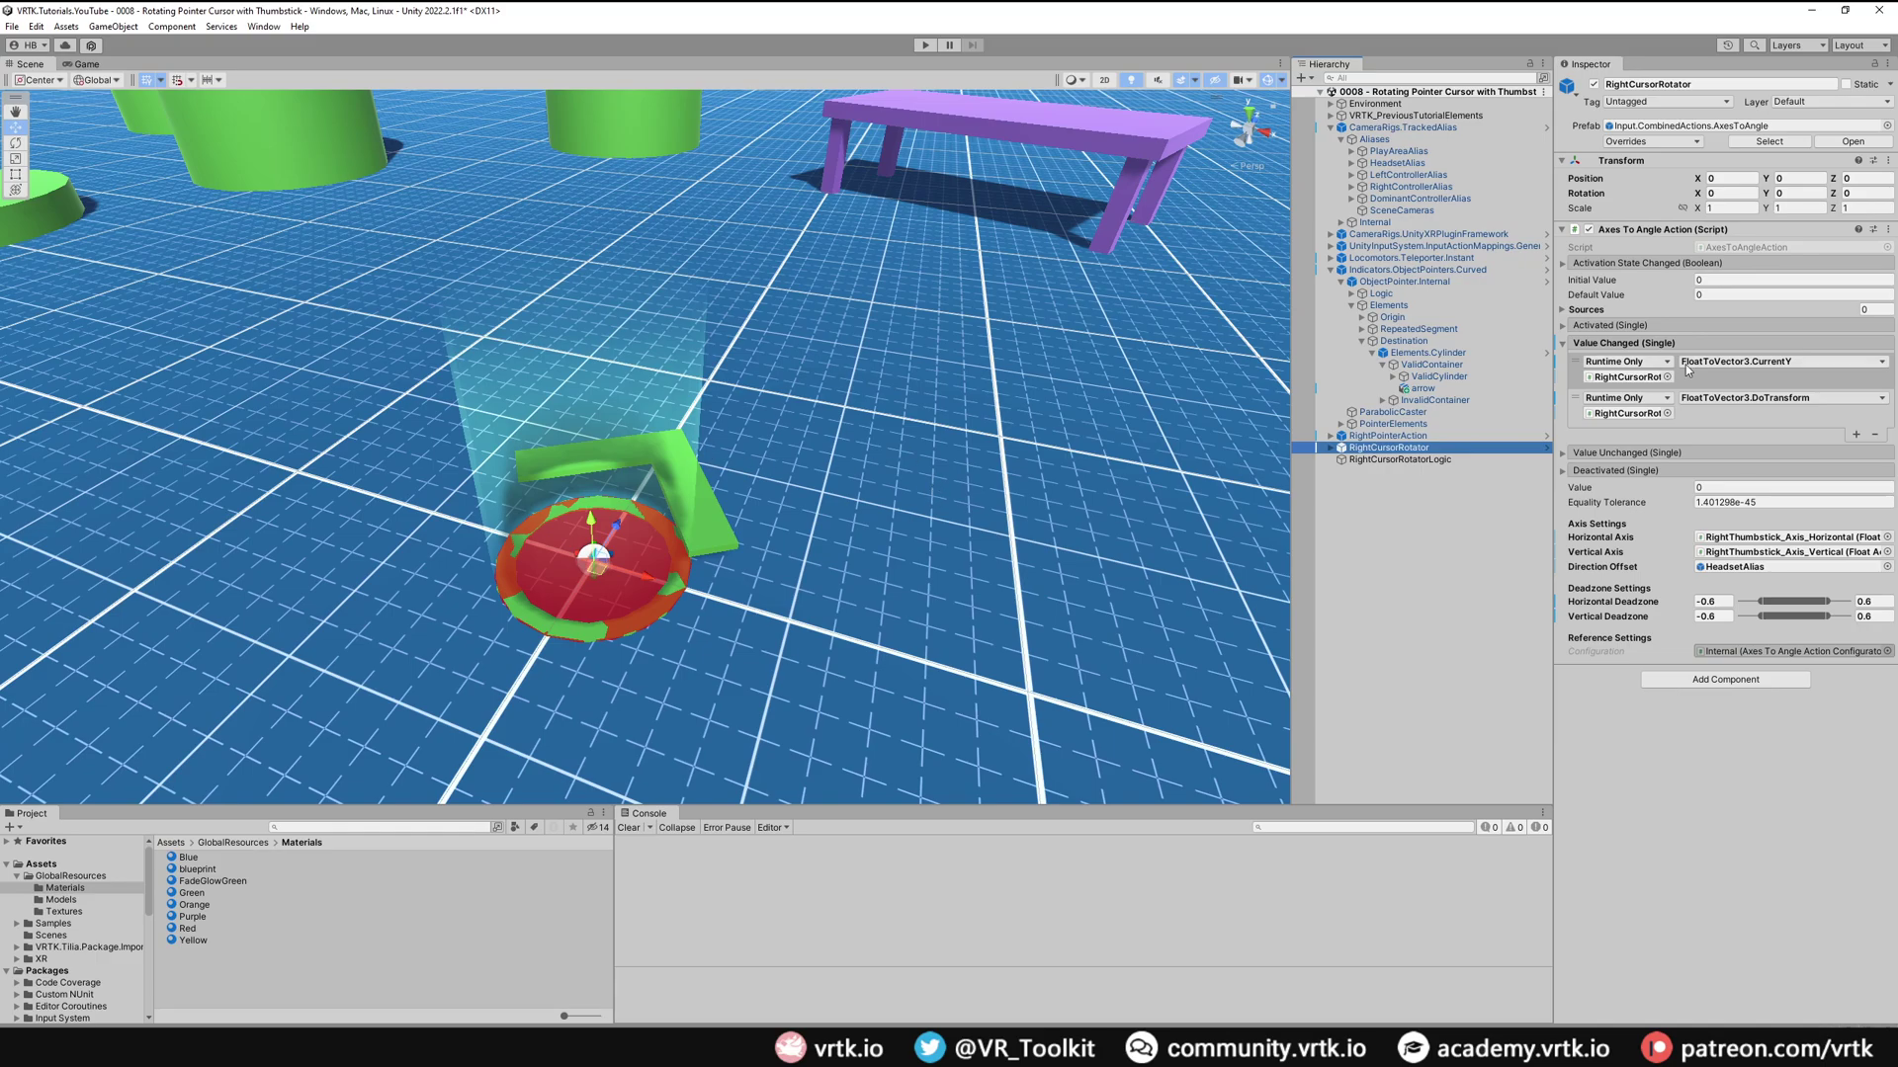
{"action": "left_click", "coordinate": [1463, 460]}
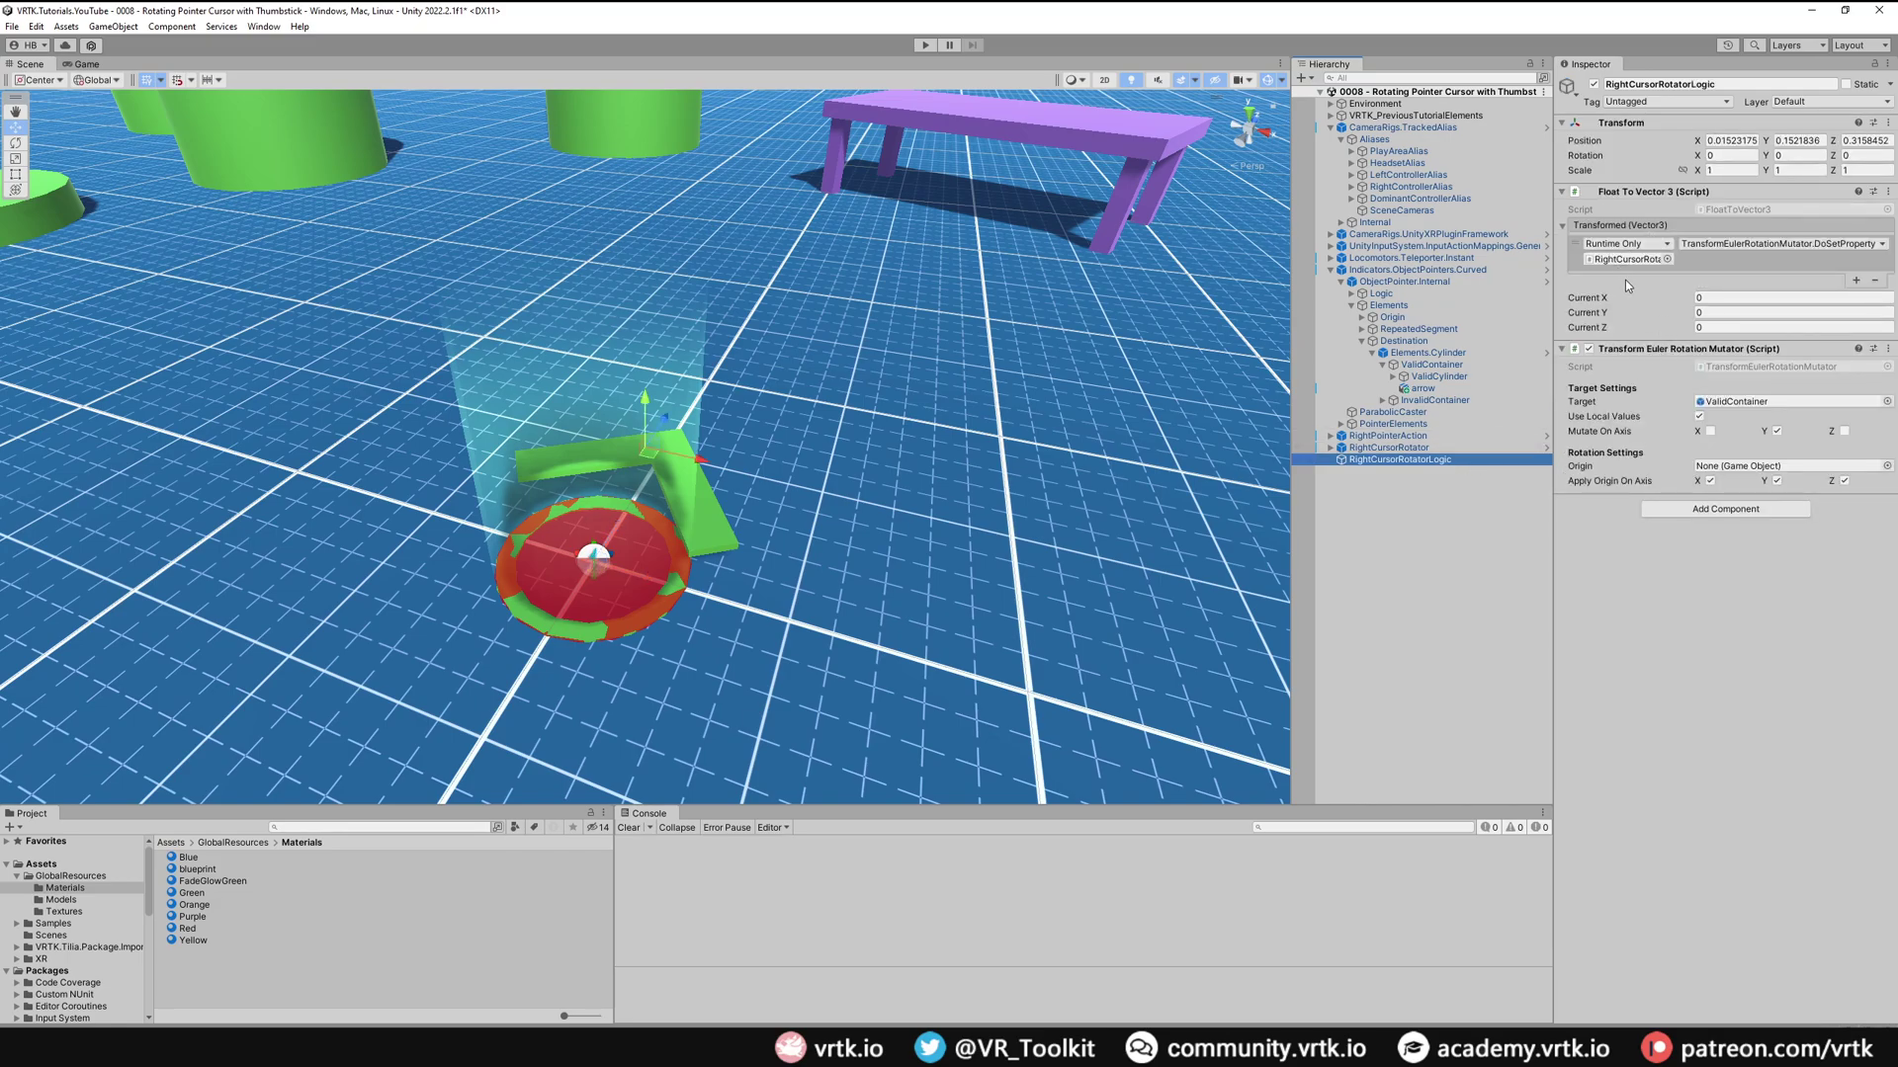